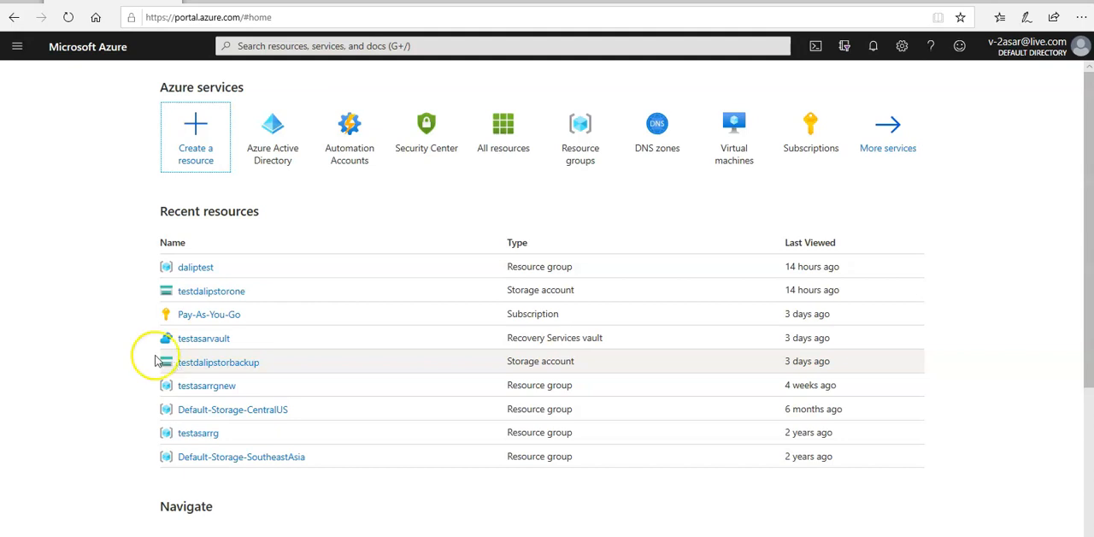
# Begin creating a new resource and show the full Marketplace listing for the Networking category.
pyautogui.click(189, 152)
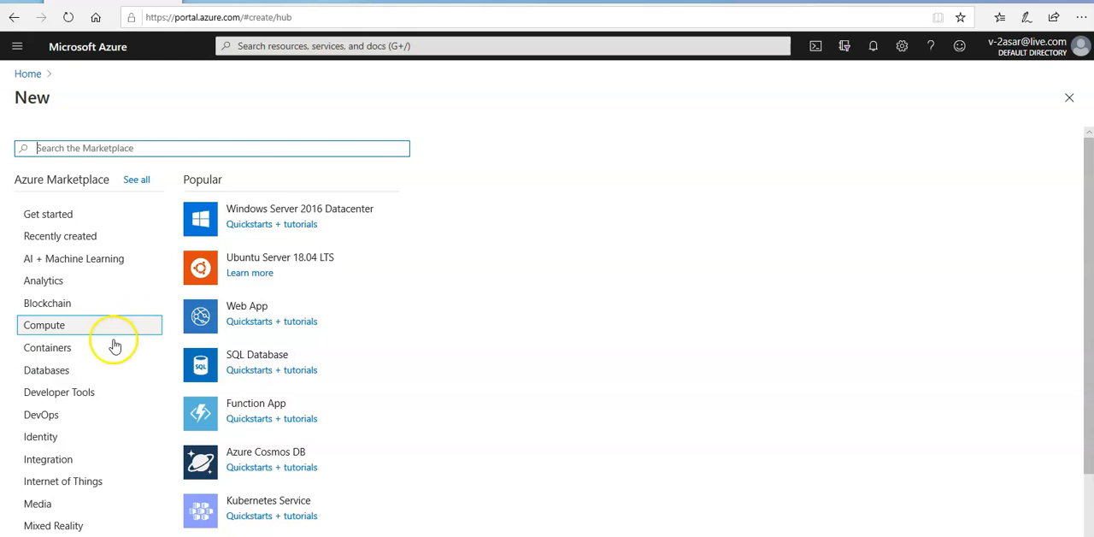
pyautogui.scroll(-2, 51, 489)
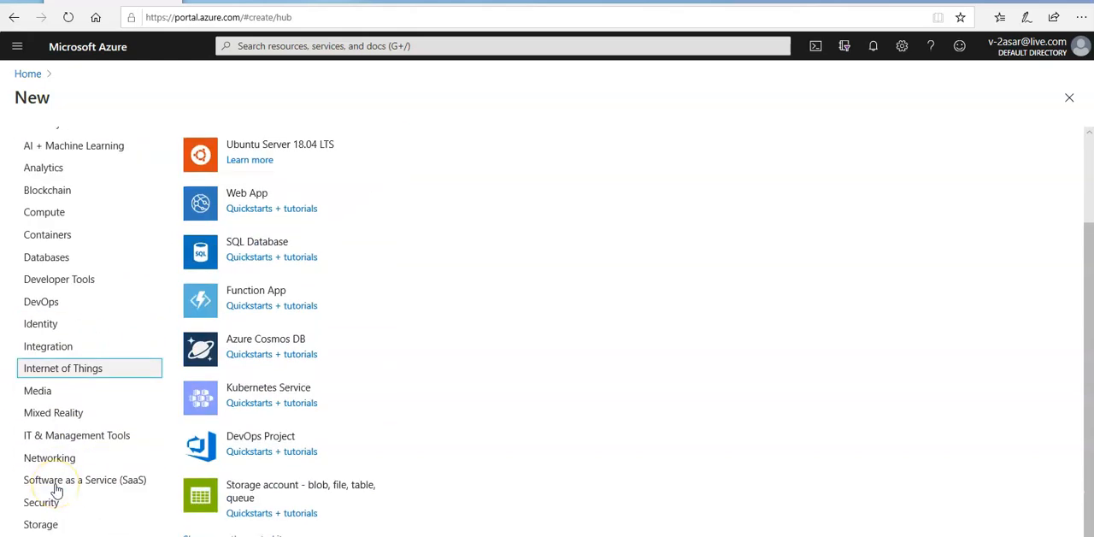
pyautogui.click(46, 461)
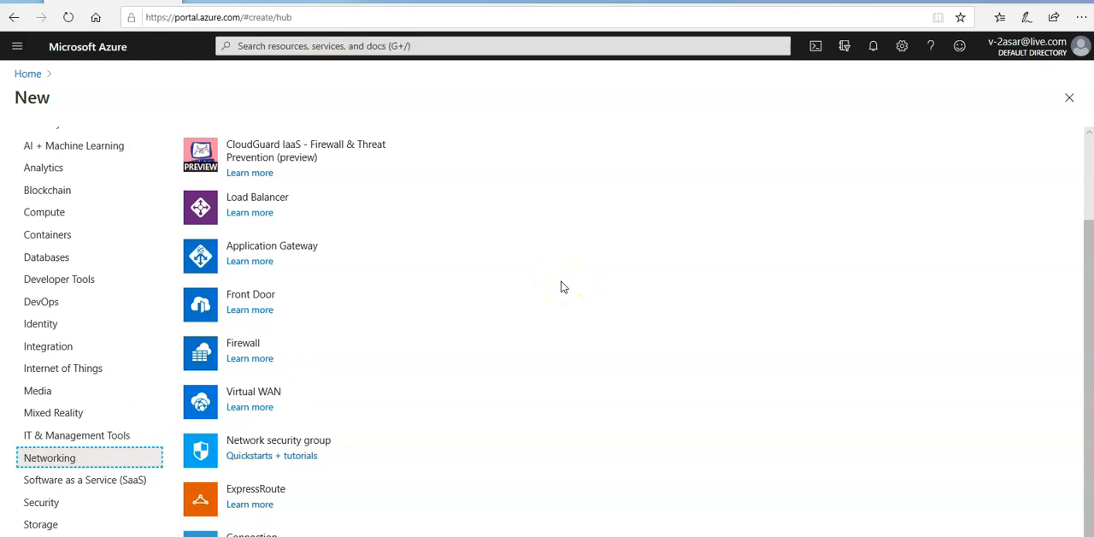
pyautogui.scroll(2, 456, 395)
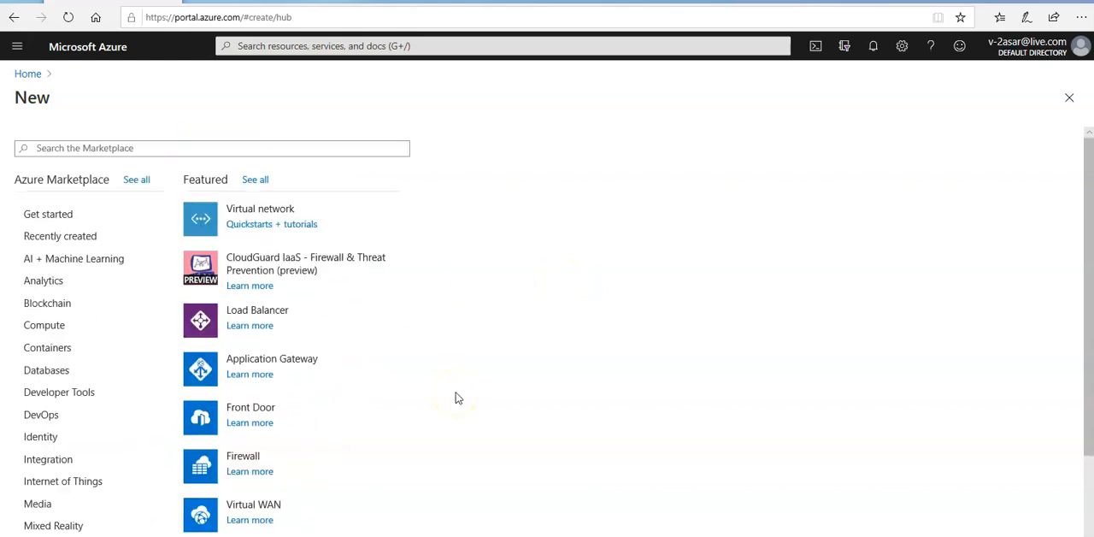
pyautogui.click(255, 179)
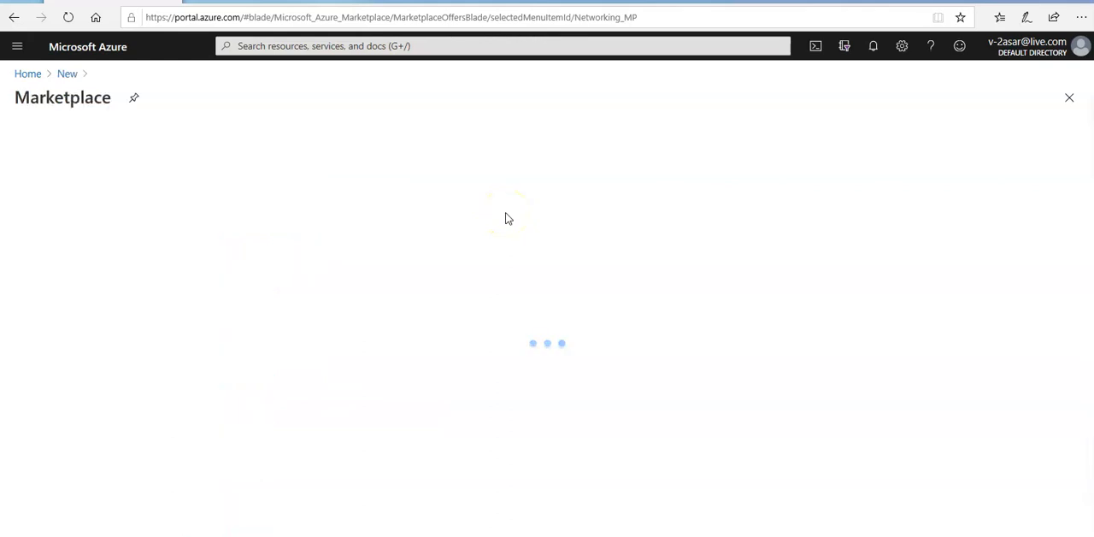
# Search the Marketplace for "Route table" and start creating Microsoft's Route table resource.
pyautogui.click(286, 149)
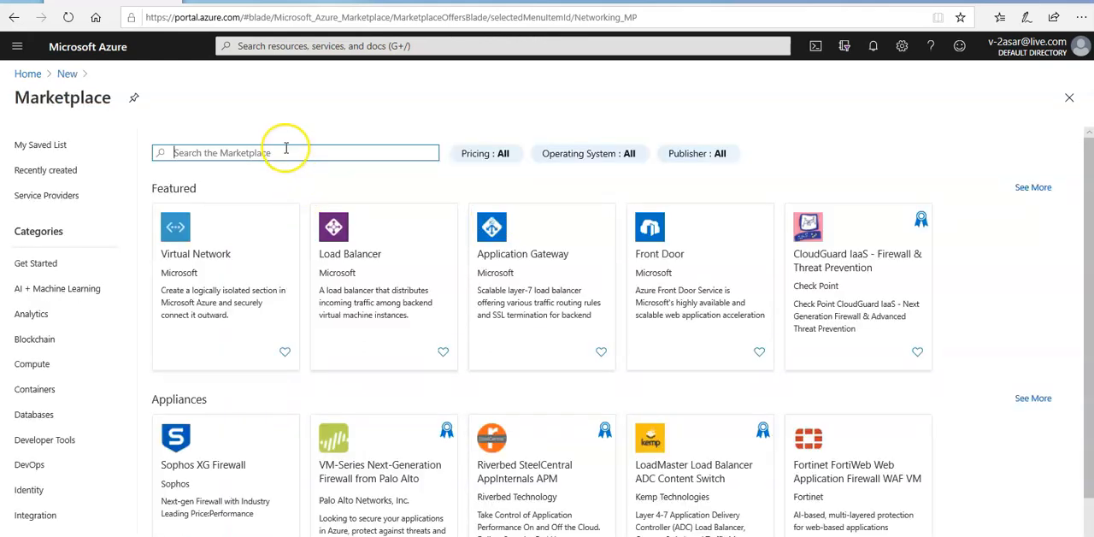
pyautogui.write('route t')
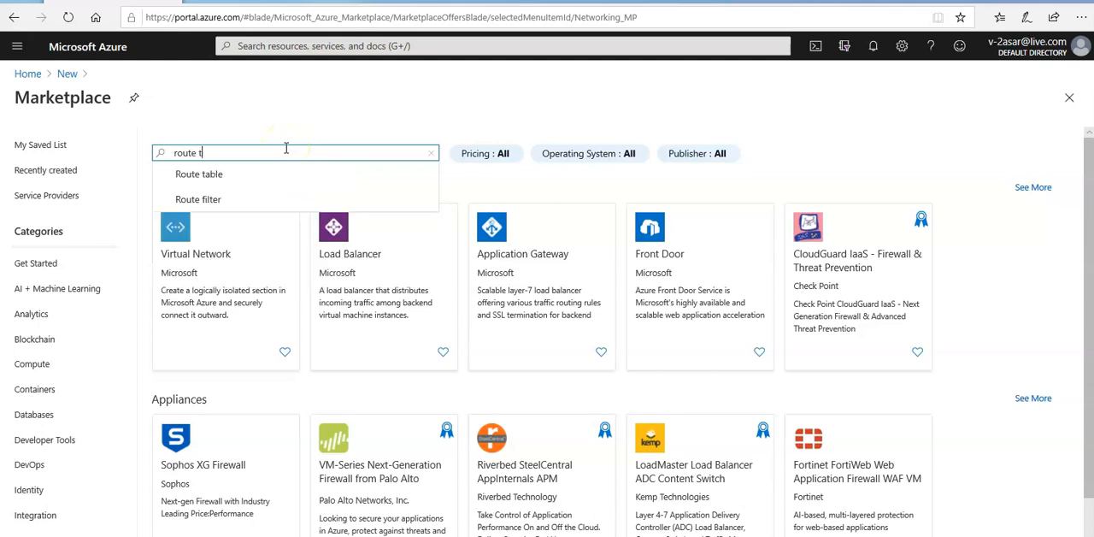
pyautogui.click(214, 175)
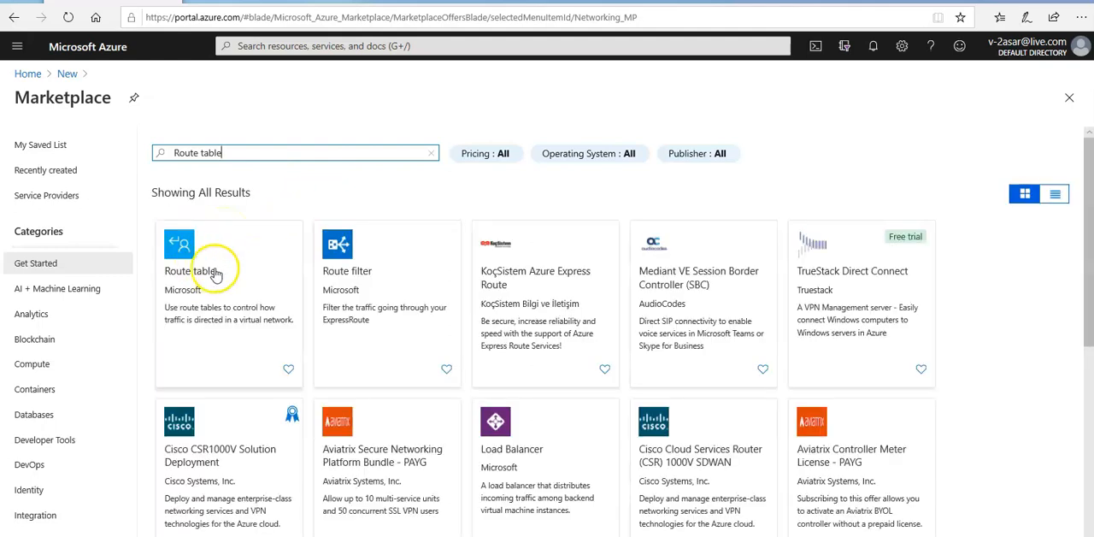
pyautogui.click(204, 277)
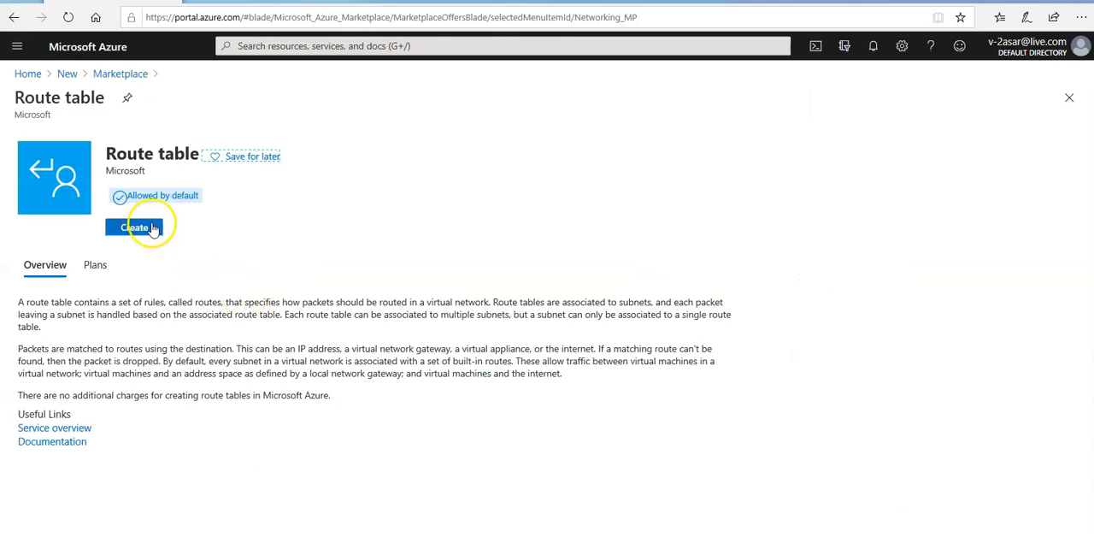
pyautogui.click(152, 228)
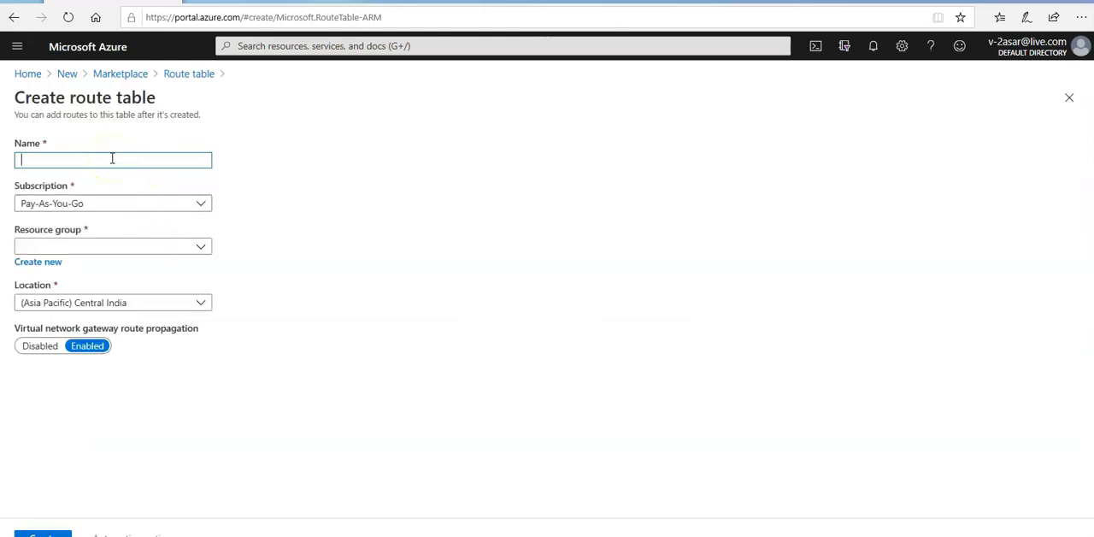
# Name the new route table myRouteTablePublic and keep the Pay-As-You-Go subscription.
pyautogui.write('myRouteTable')
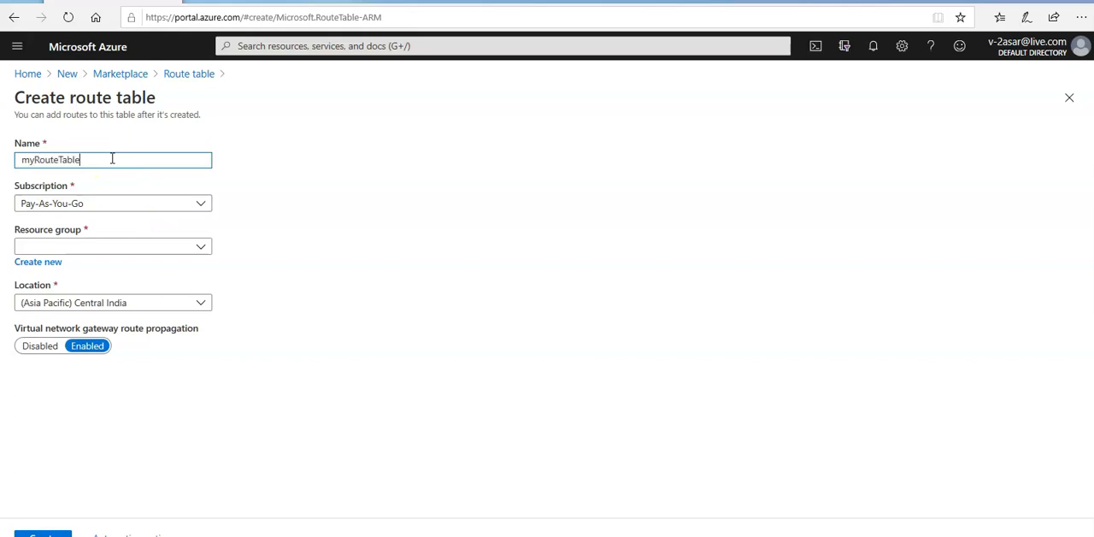
pyautogui.write('Public')
pyautogui.press('Tab')
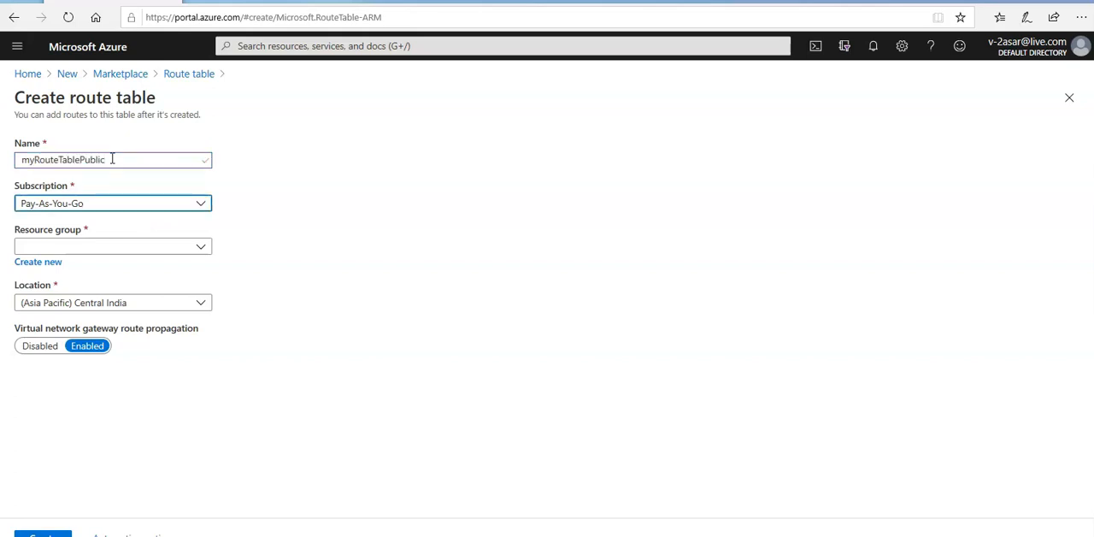
pyautogui.press('Tab')
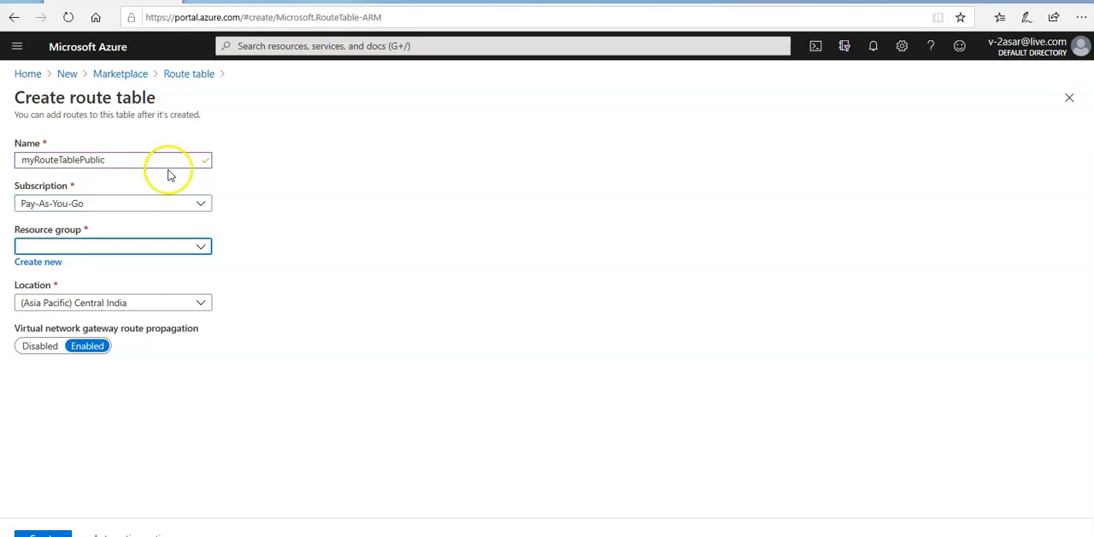
# Create a new resource group named myResourceGroup for the route table.
pyautogui.click(37, 265)
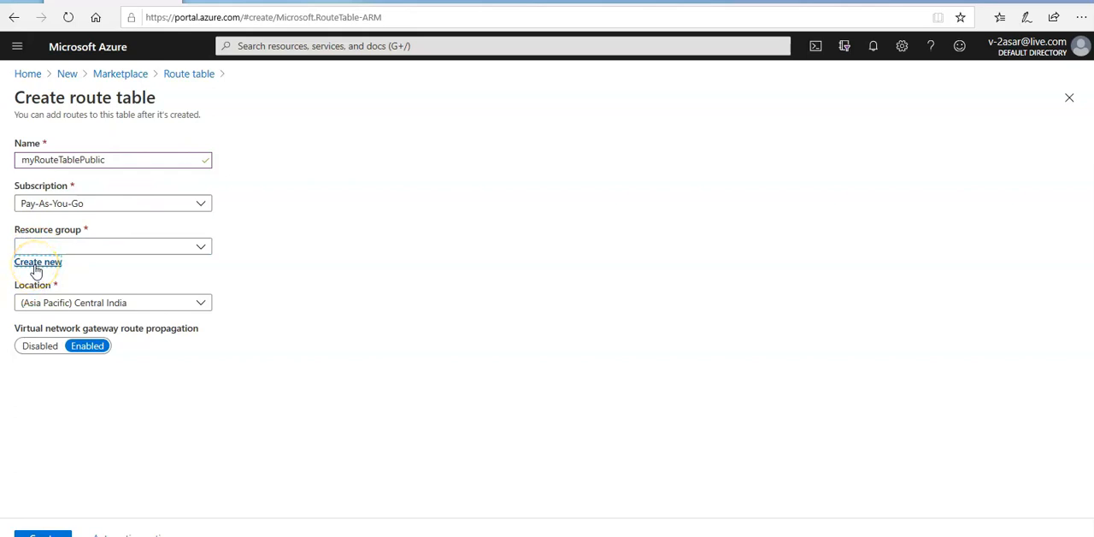
pyautogui.click(77, 355)
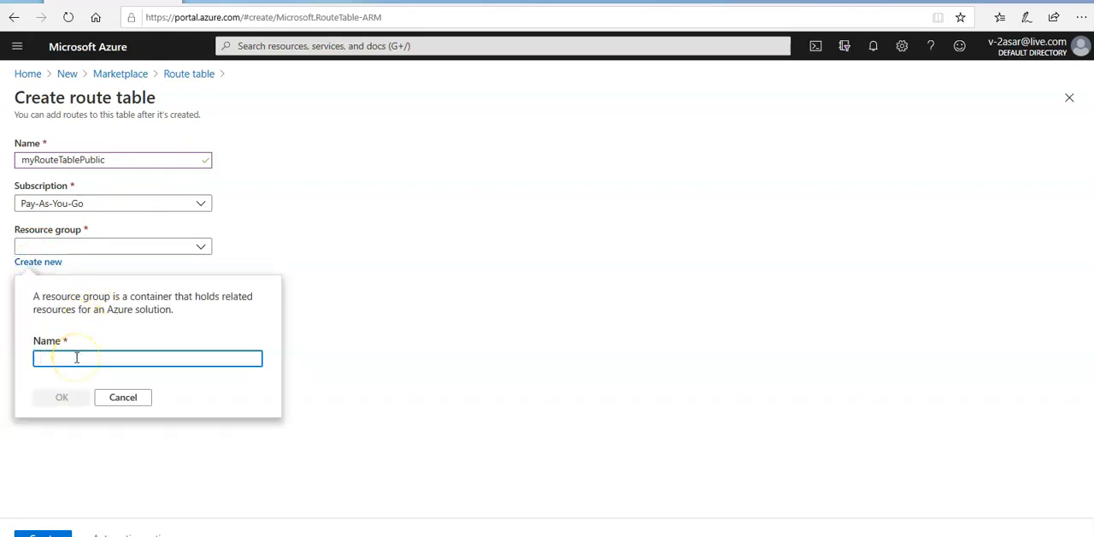
pyautogui.write('myRes')
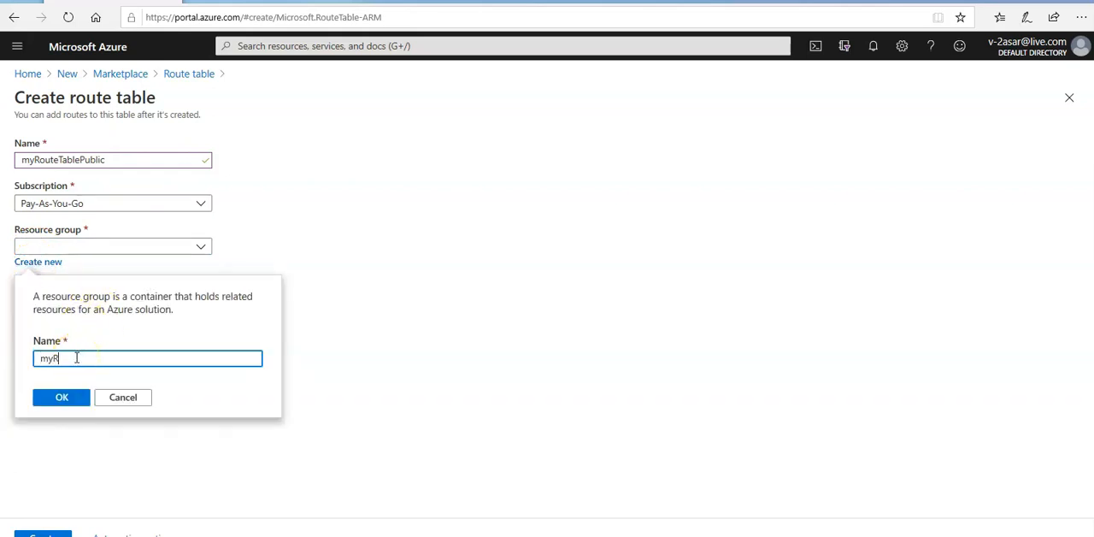
pyautogui.press('BackSpace')
pyautogui.press('BackSpace')
pyautogui.press('BackSpace')
pyautogui.write('esourceGroup')
pyautogui.click(55, 402)
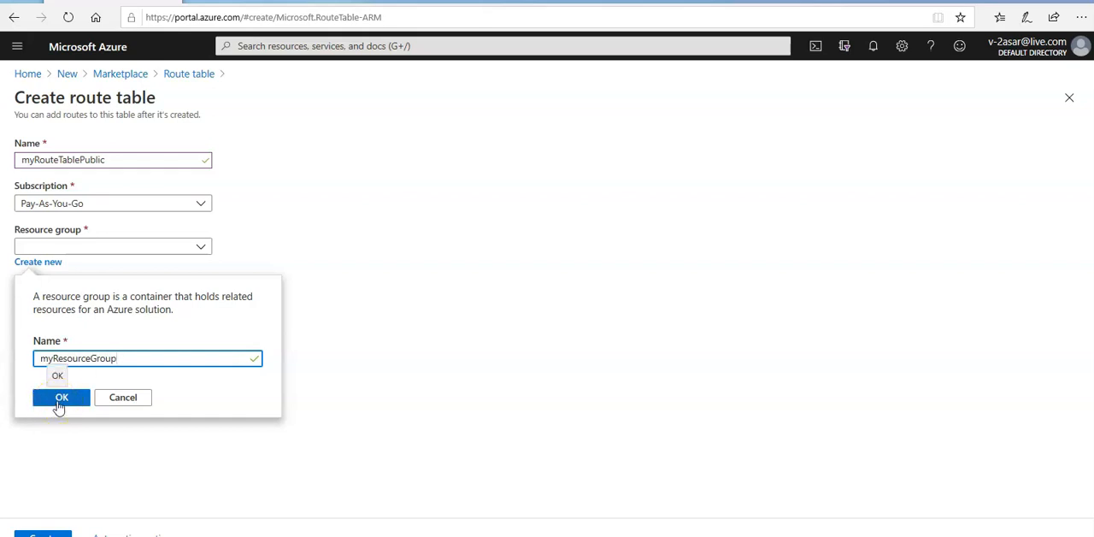
# Set the route table's location to (US) East US and submit it for creation.
pyautogui.click(146, 305)
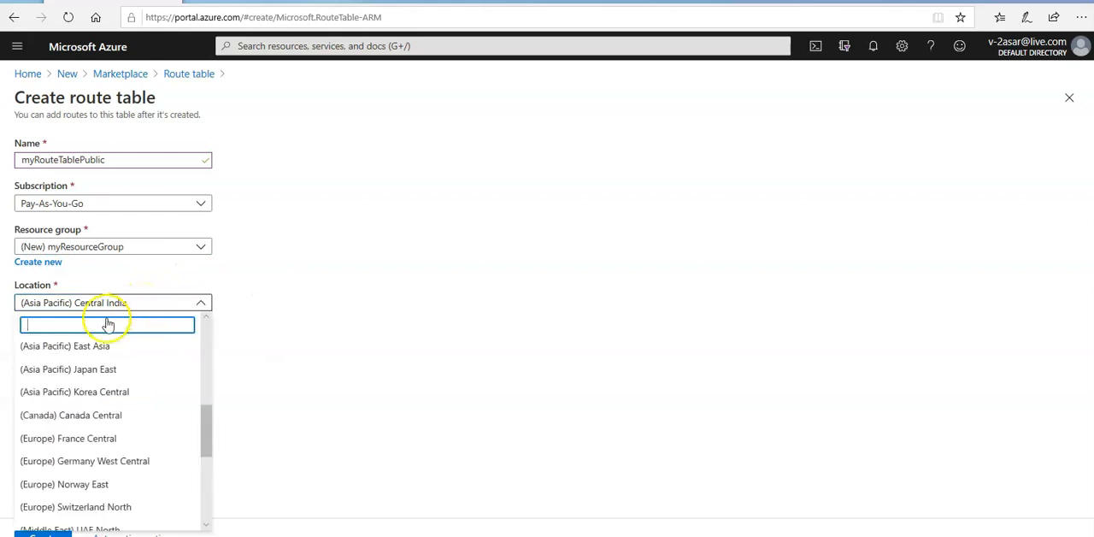
pyautogui.write('east us')
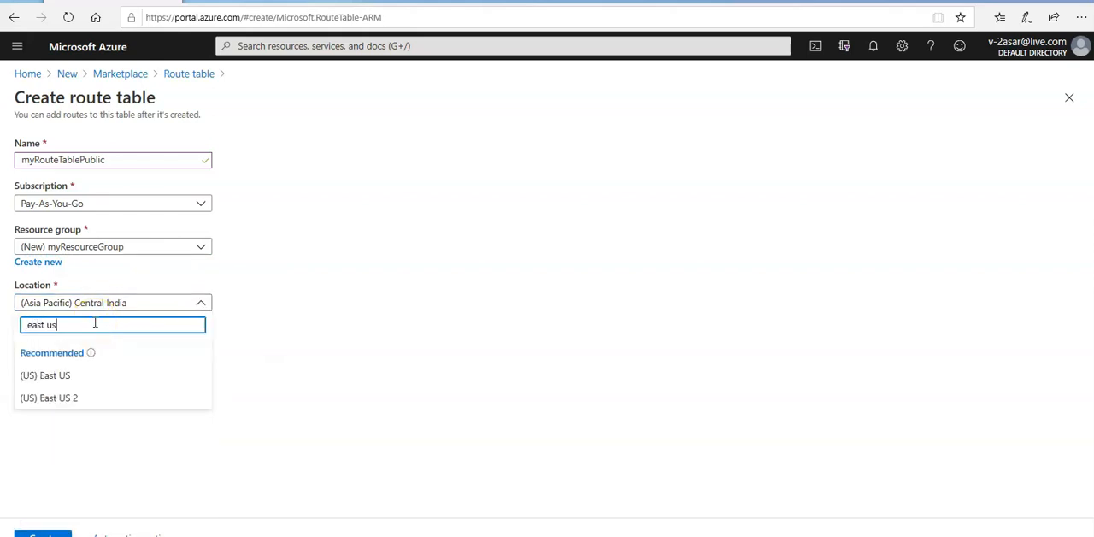
pyautogui.click(58, 376)
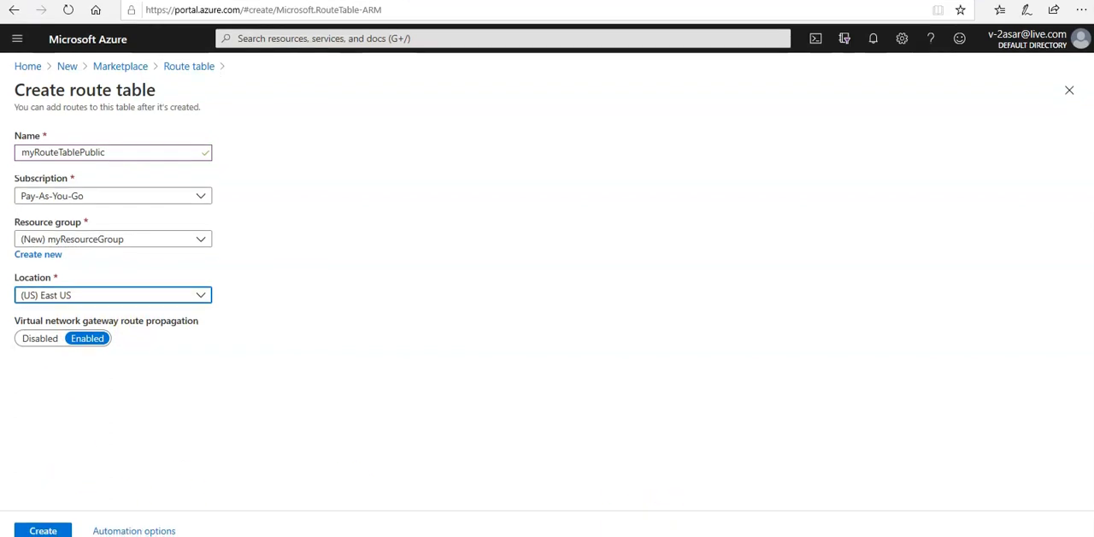
pyautogui.click(47, 531)
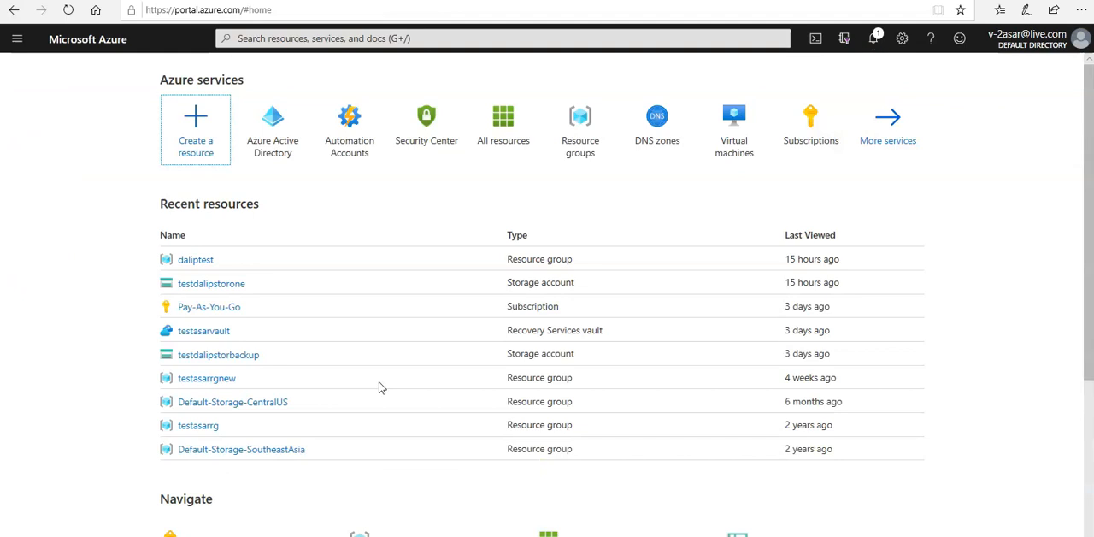
# Follow the route table's deployment from the notifications and open the deployed myRouteTablePublic resource.
pyautogui.click(873, 41)
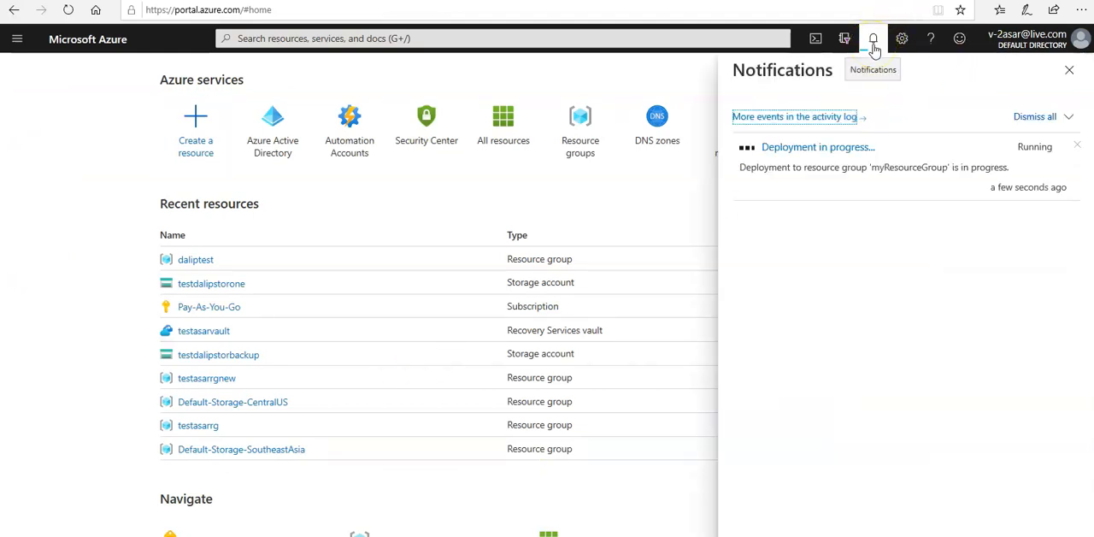
pyautogui.click(778, 147)
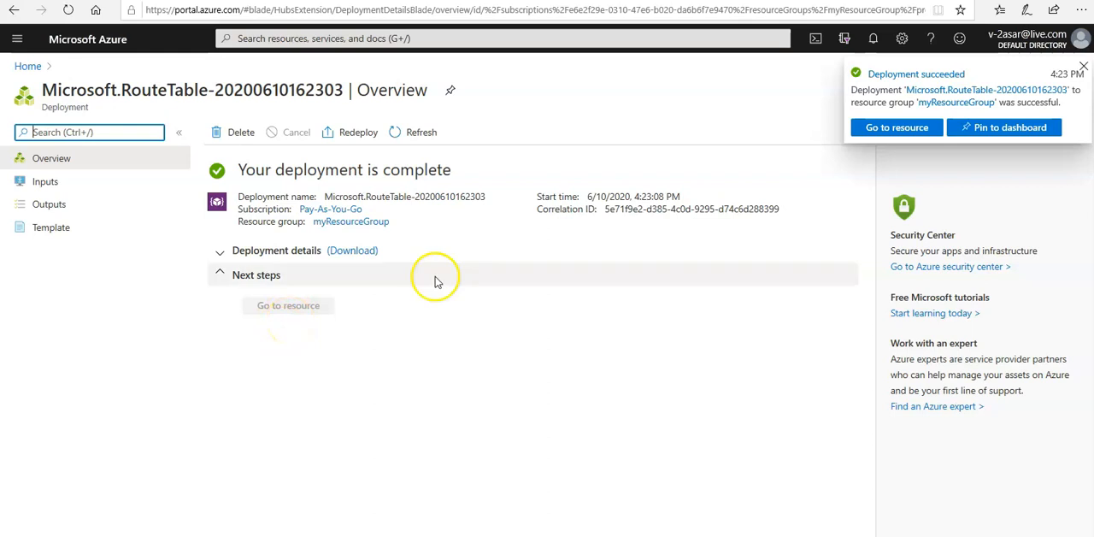
pyautogui.click(893, 130)
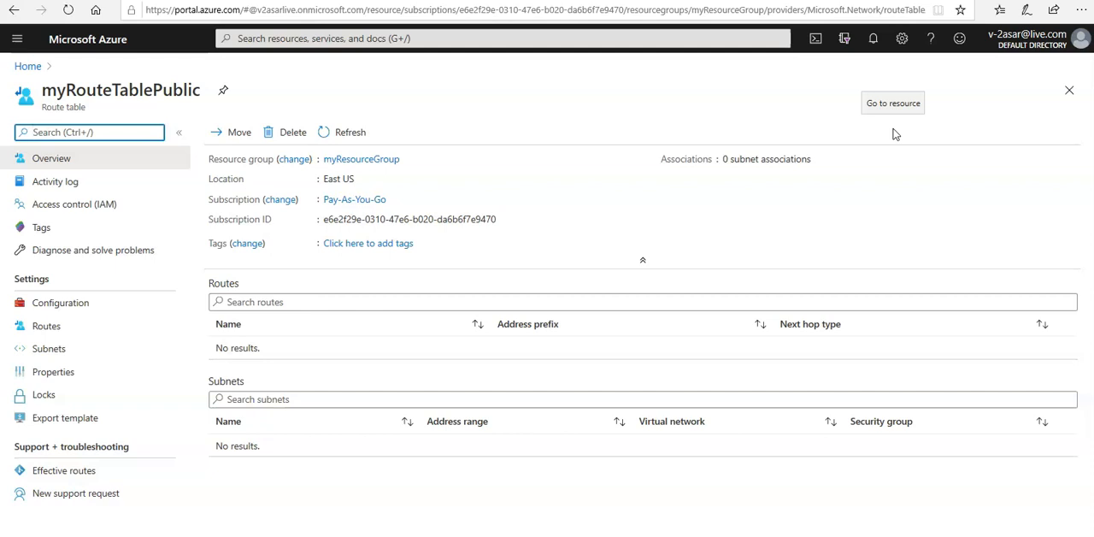
# Start a new route in myRouteTablePublic named ToPrivateSubnet with the address prefix 10.0.1.0/24.
pyautogui.click(53, 326)
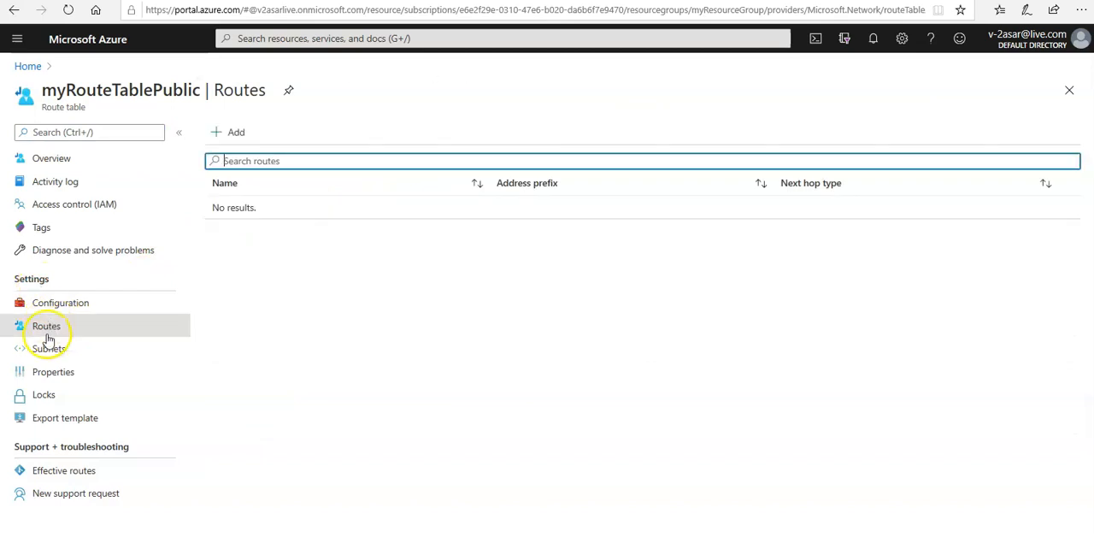
pyautogui.click(234, 133)
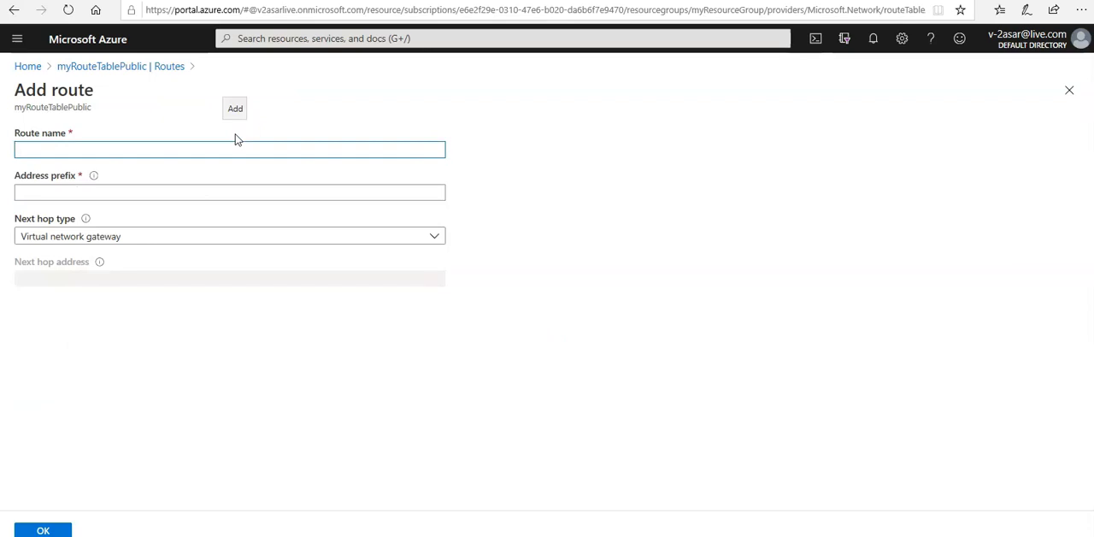
pyautogui.write('ToPrivate')
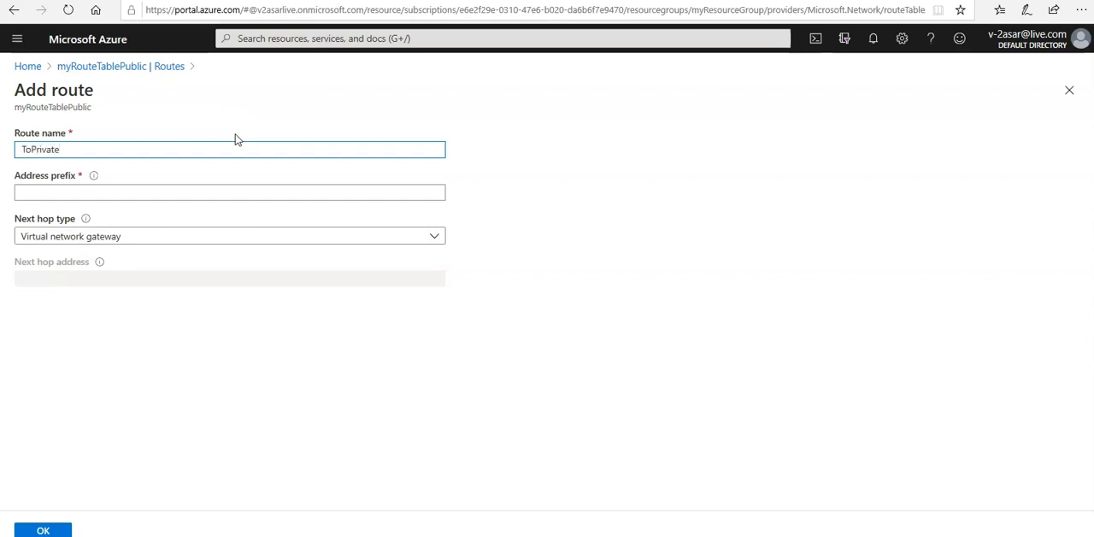
pyautogui.write('Subnet')
pyautogui.click(155, 194)
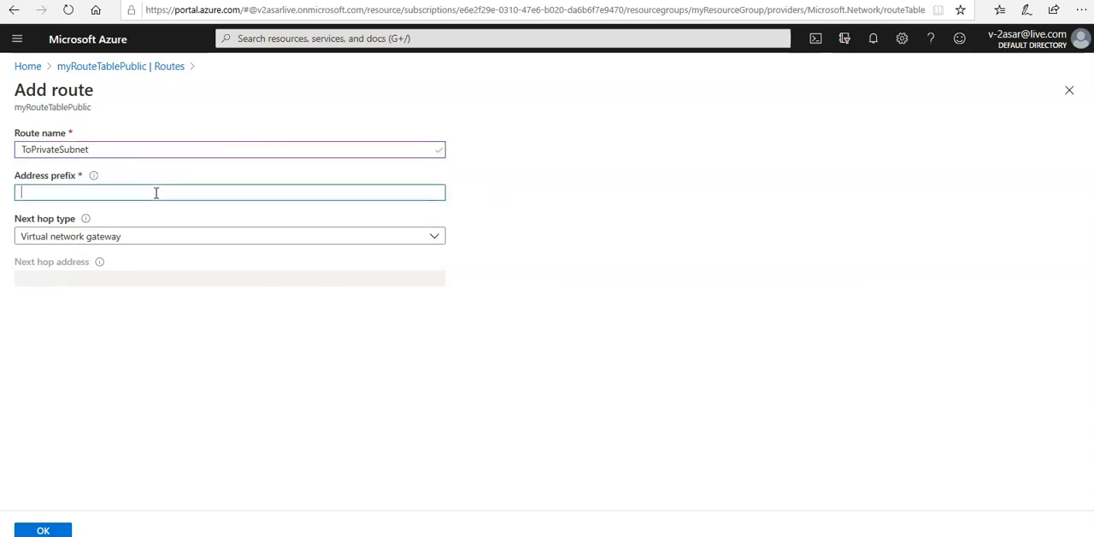
pyautogui.write('10.0.1.0/24')
# Set the route's next hop type to Virtual appliance with address 10.0.2.4 and add the route.
pyautogui.click(98, 237)
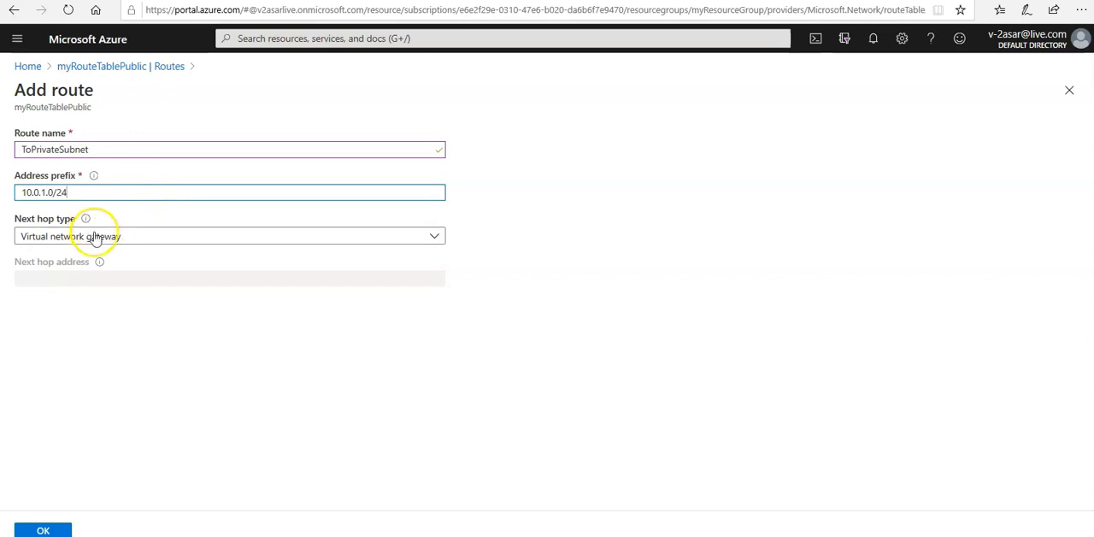
pyautogui.click(73, 327)
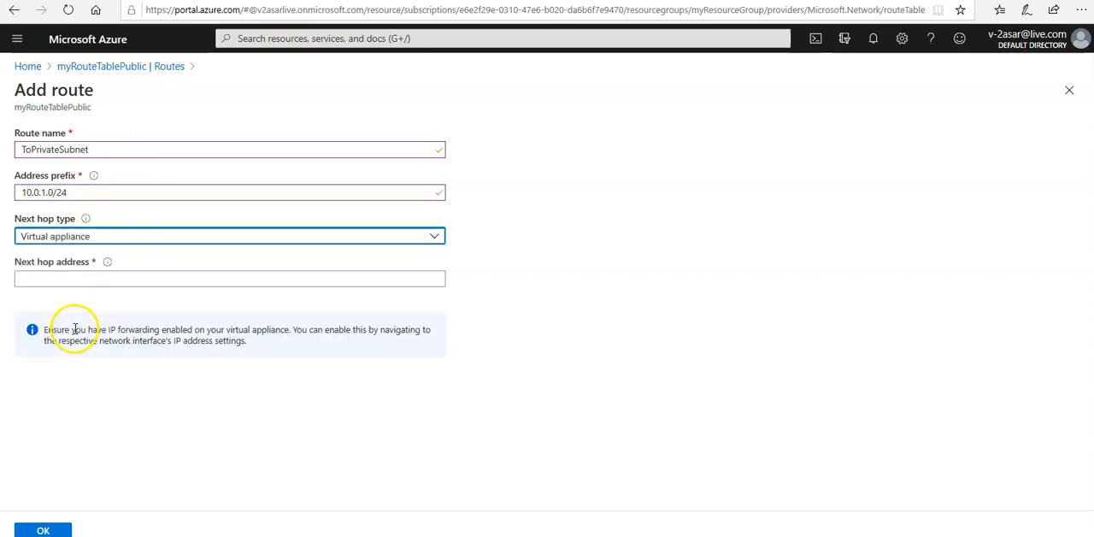
pyautogui.click(72, 277)
pyautogui.write('10.0.')
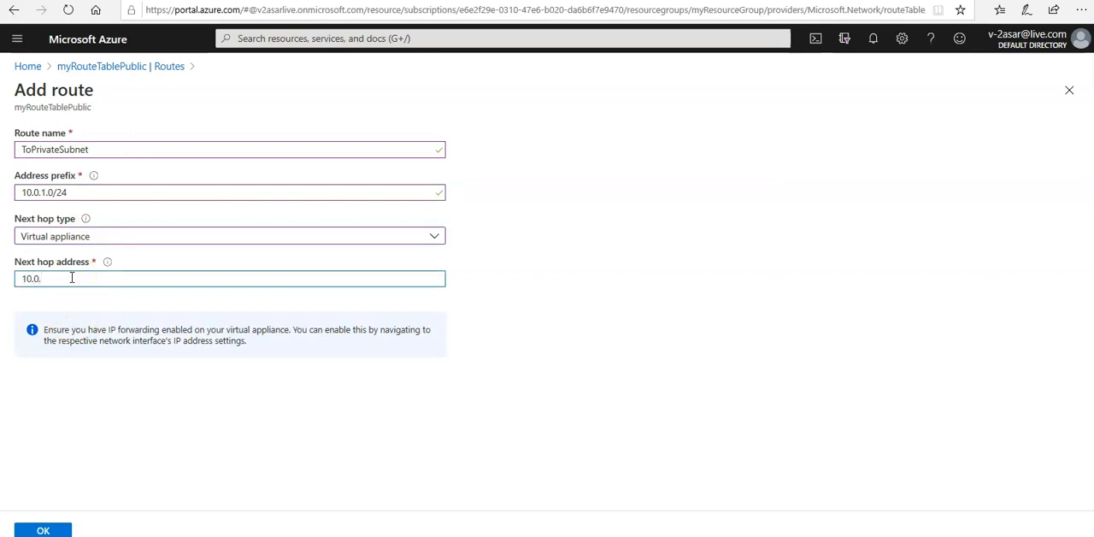
pyautogui.write('2.4')
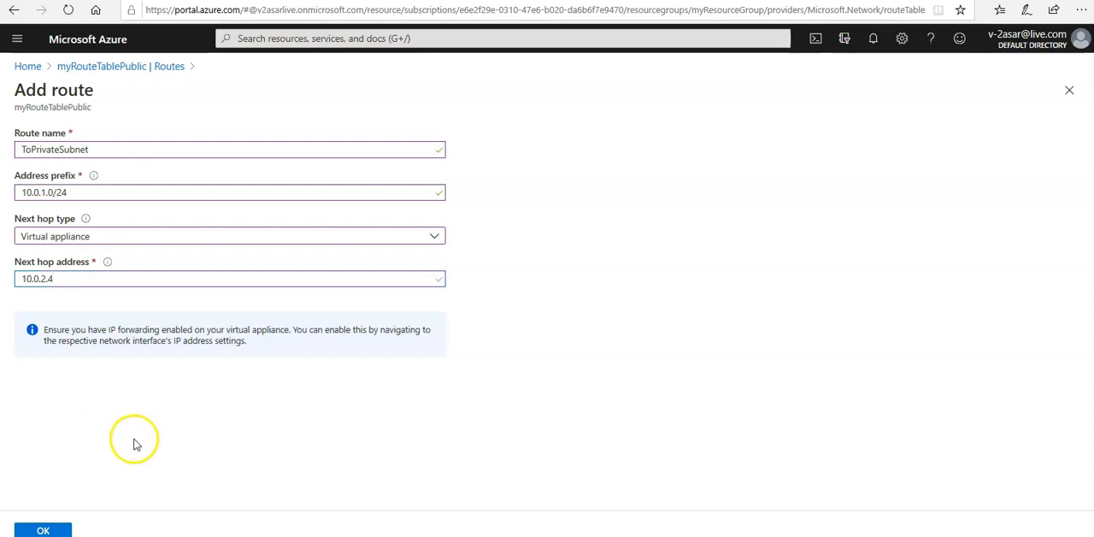
pyautogui.click(43, 529)
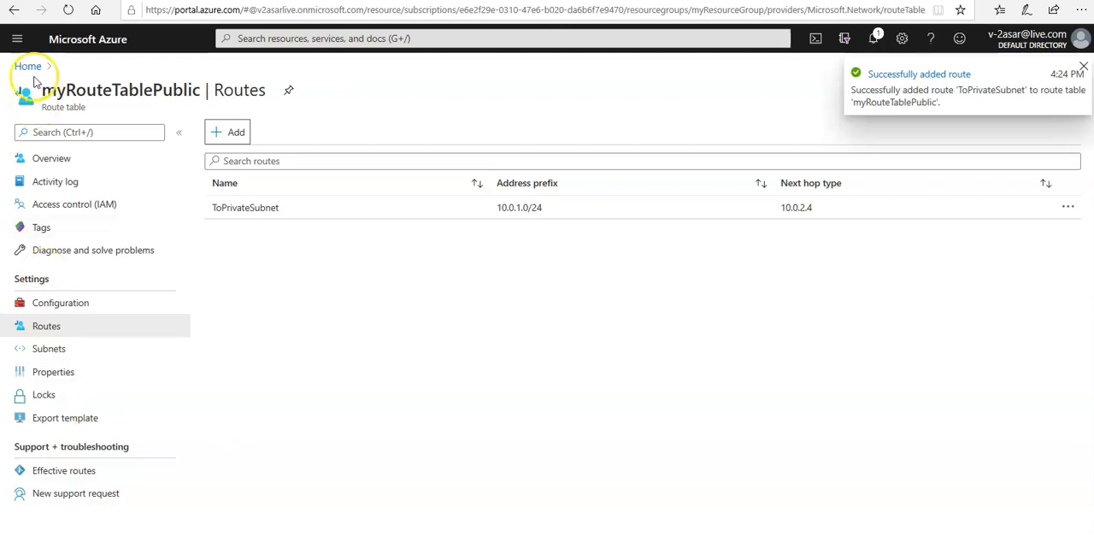
# Open portal.azure.com in a new browser tab and start creating a virtual network from the Networking marketplace category.
pyautogui.click(256, 1)
pyautogui.write('portal.azure.com')
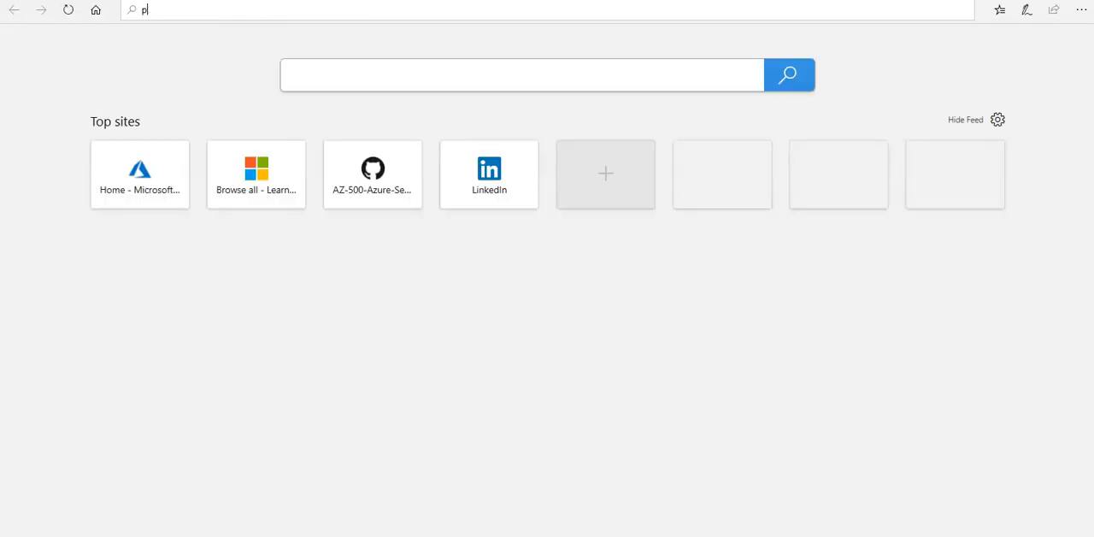
pyautogui.press('Return')
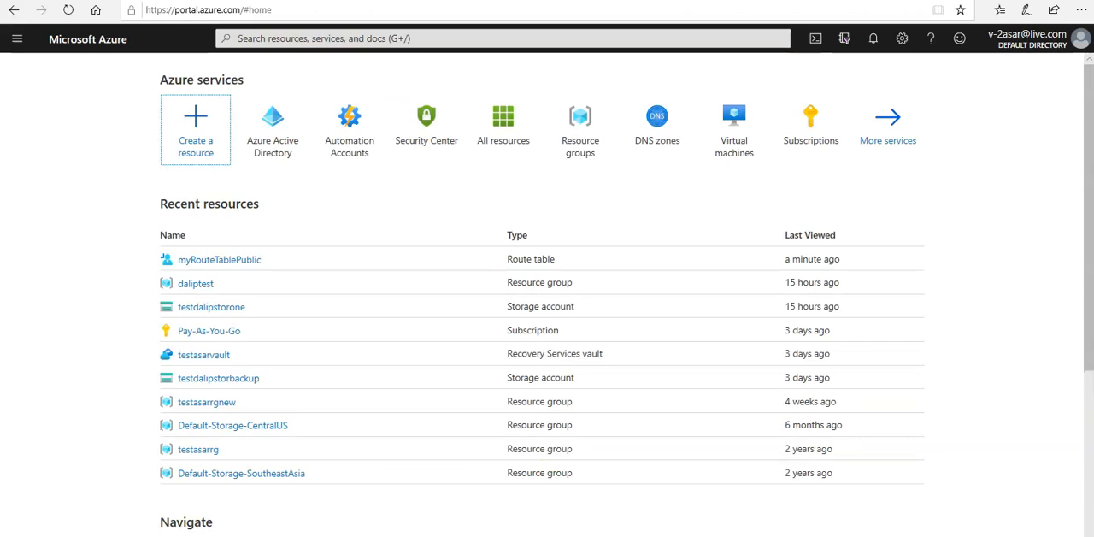
pyautogui.click(207, 156)
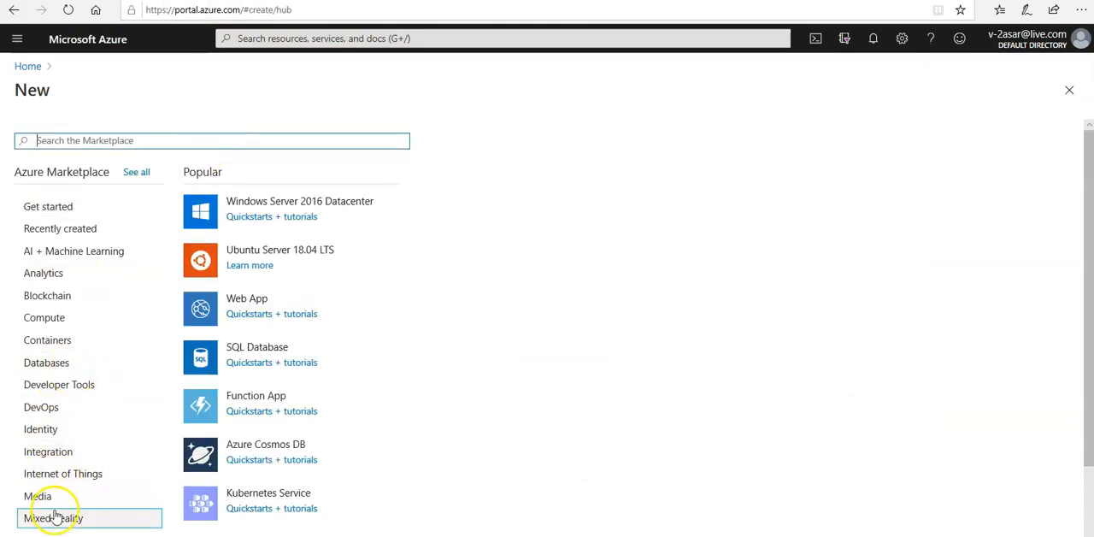
pyautogui.scroll(-2, 54, 513)
pyautogui.click(60, 449)
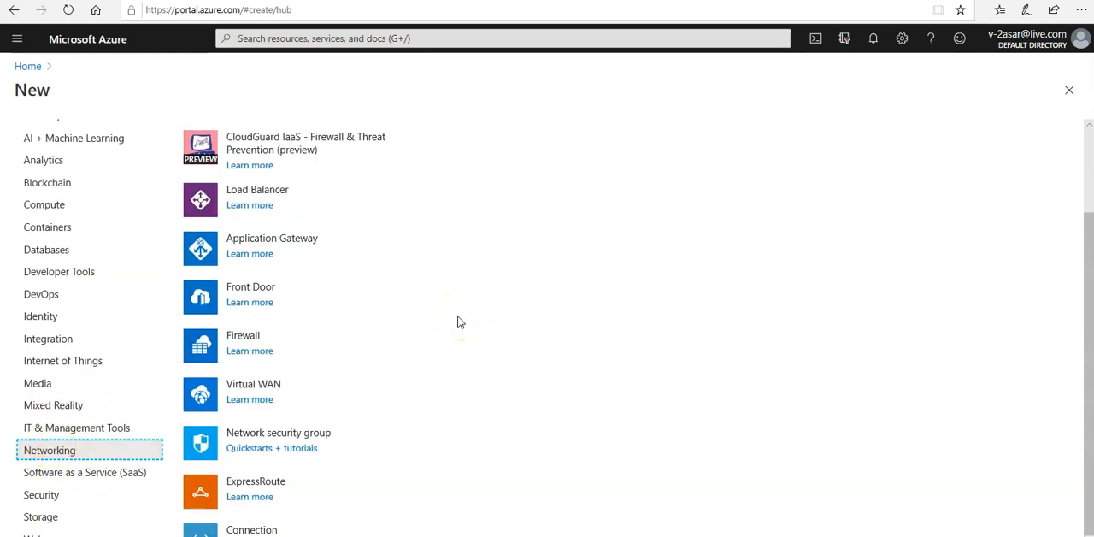
pyautogui.scroll(2, 458, 322)
pyautogui.click(253, 204)
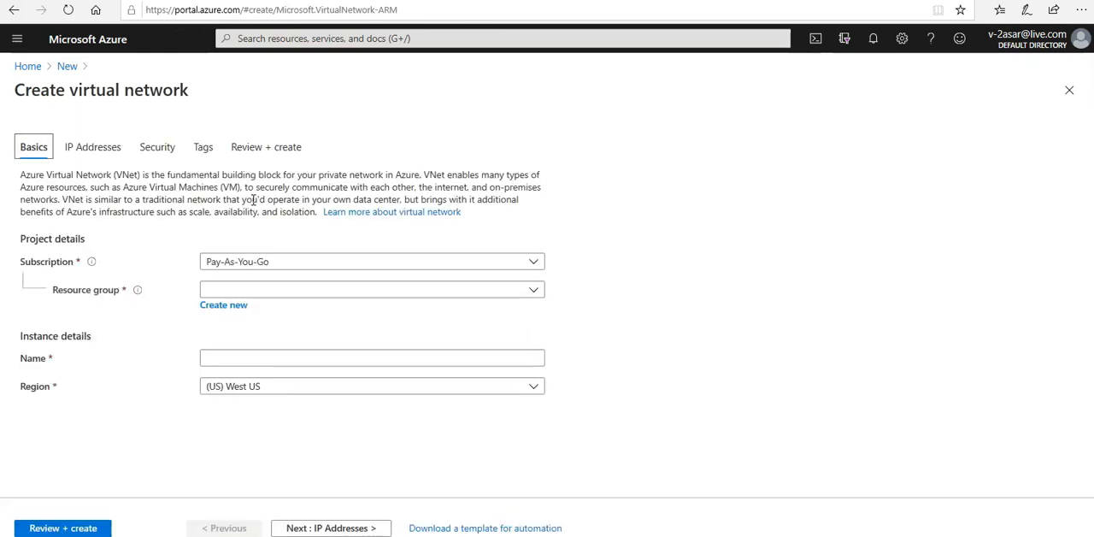
# Assign the new virtual network to the existing resource group myResourceGroup.
pyautogui.click(281, 300)
pyautogui.write('my')
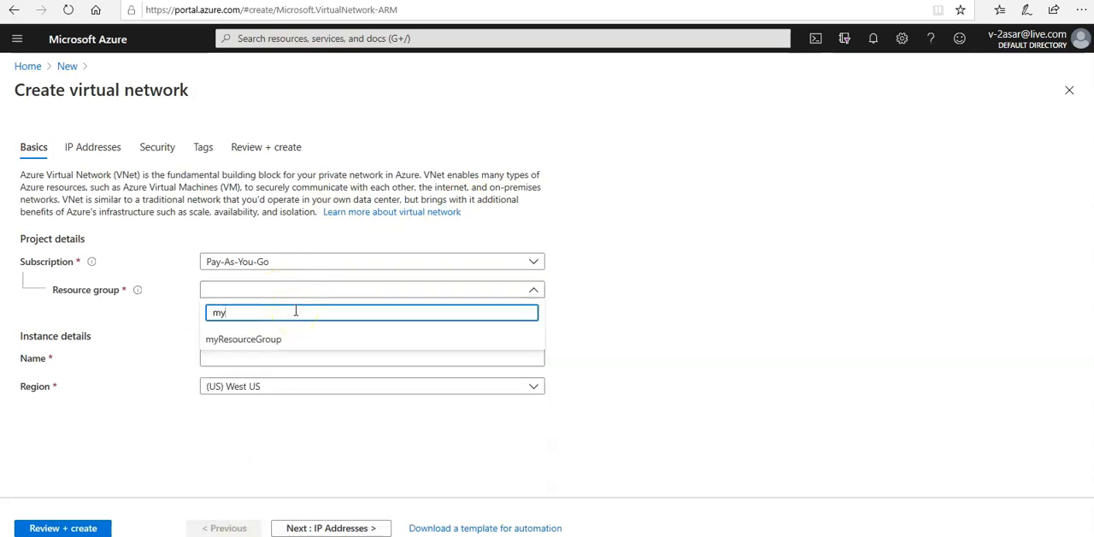
pyautogui.click(254, 340)
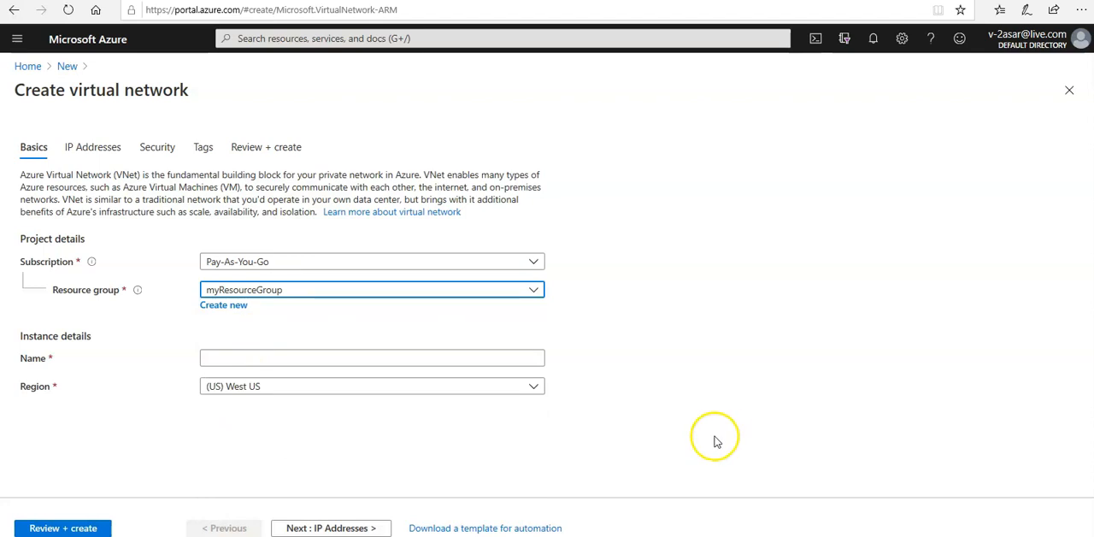
# Name the virtual network myVirtualNetwork, with a capital V and a capital N.
pyautogui.click(355, 358)
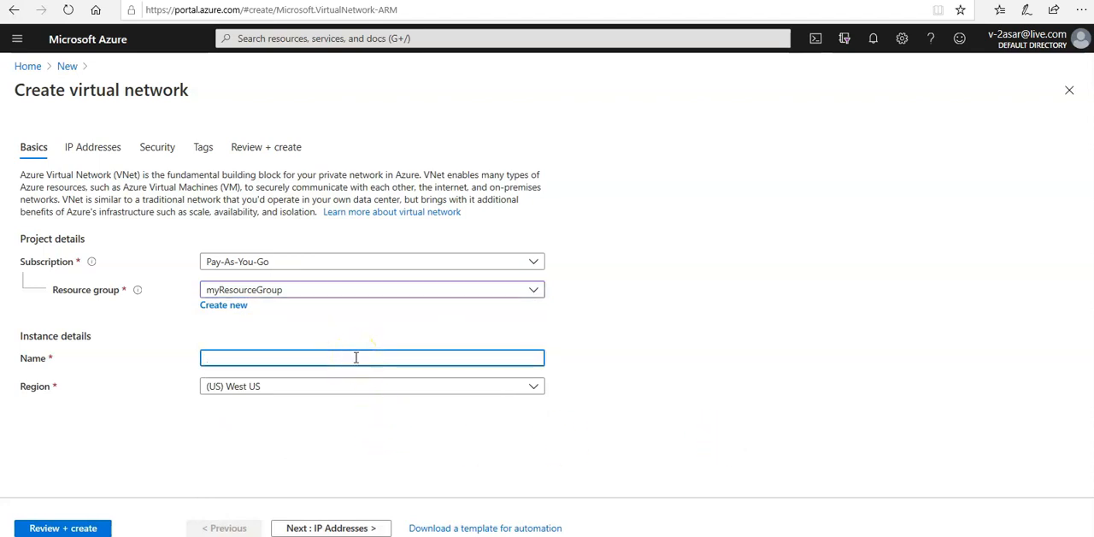
pyautogui.write('myvirtualNetwork')
pyautogui.press('BackSpace')
pyautogui.press('BackSpace')
pyautogui.press('BackSpace')
pyautogui.press('BackSpace')
pyautogui.write('work')
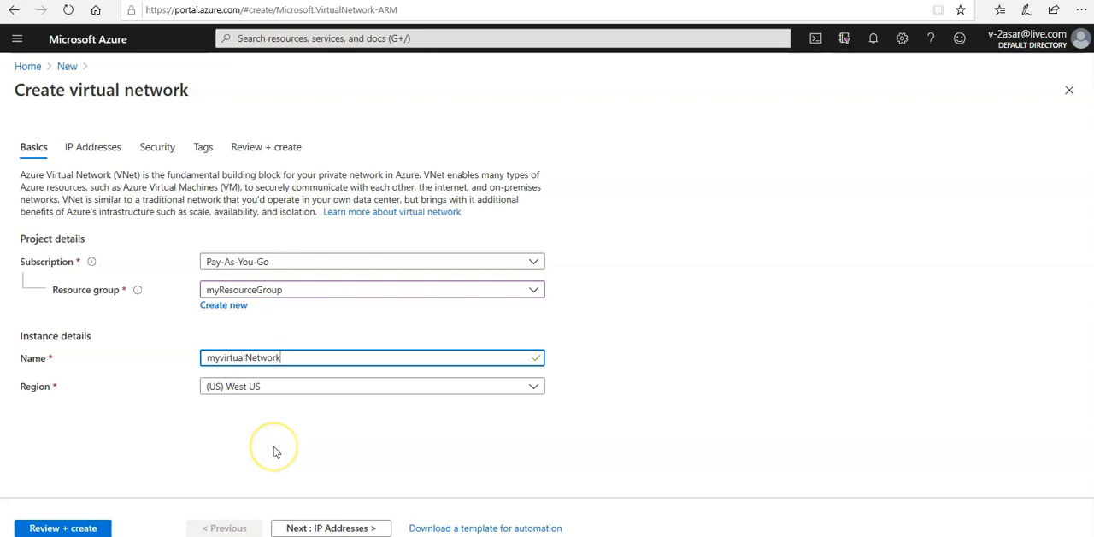
pyautogui.click(225, 358)
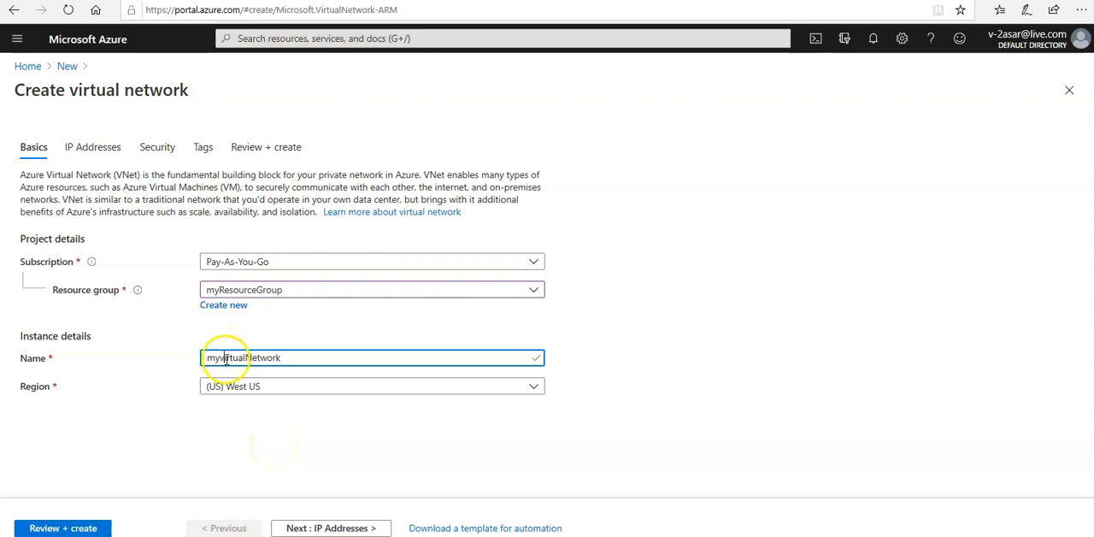
pyautogui.press('BackSpace')
pyautogui.write('V')
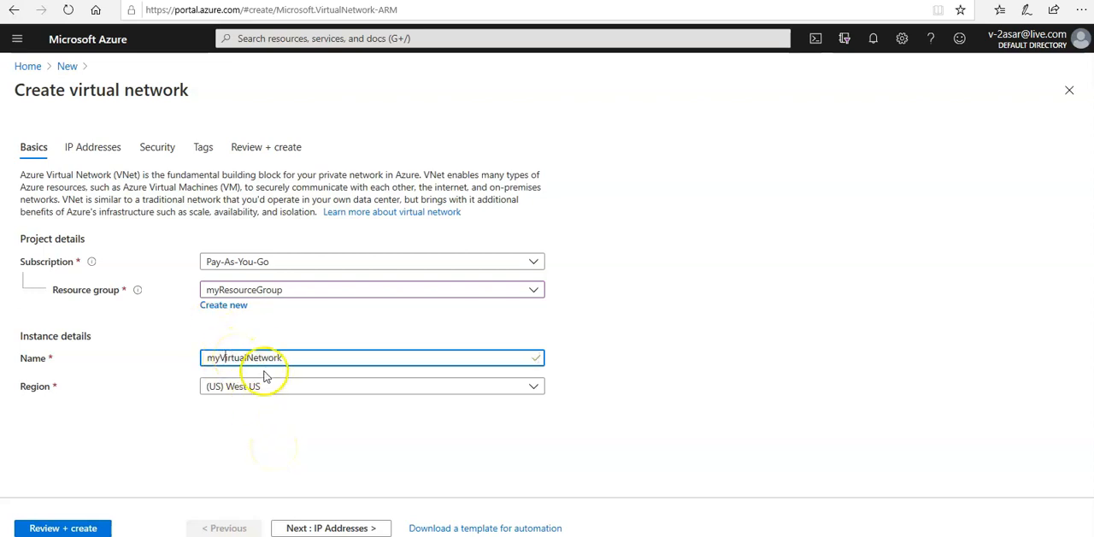
# Set the virtual network's region to (US) East US.
pyautogui.click(262, 393)
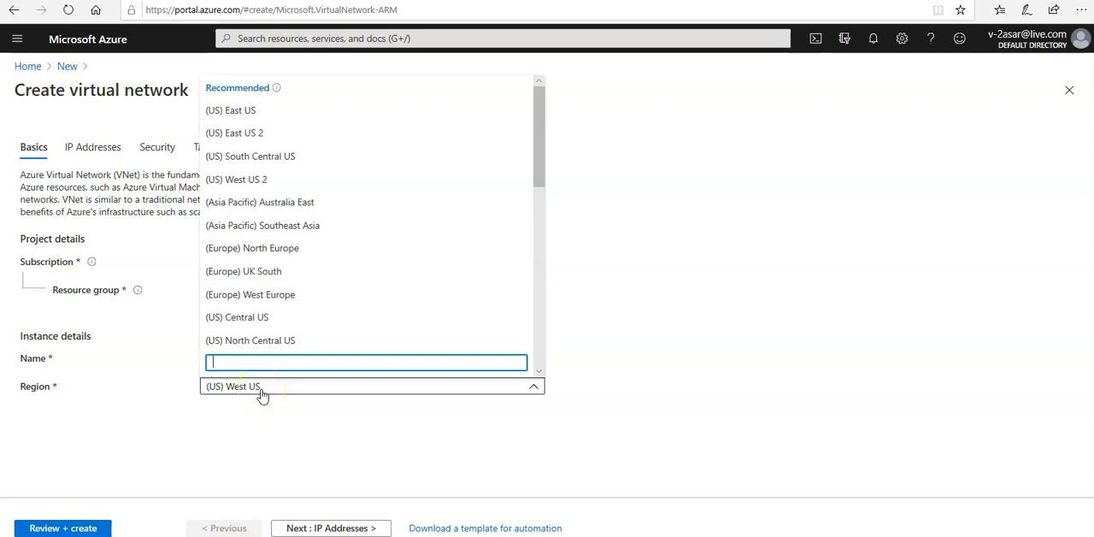
pyautogui.write('east us')
pyautogui.click(252, 314)
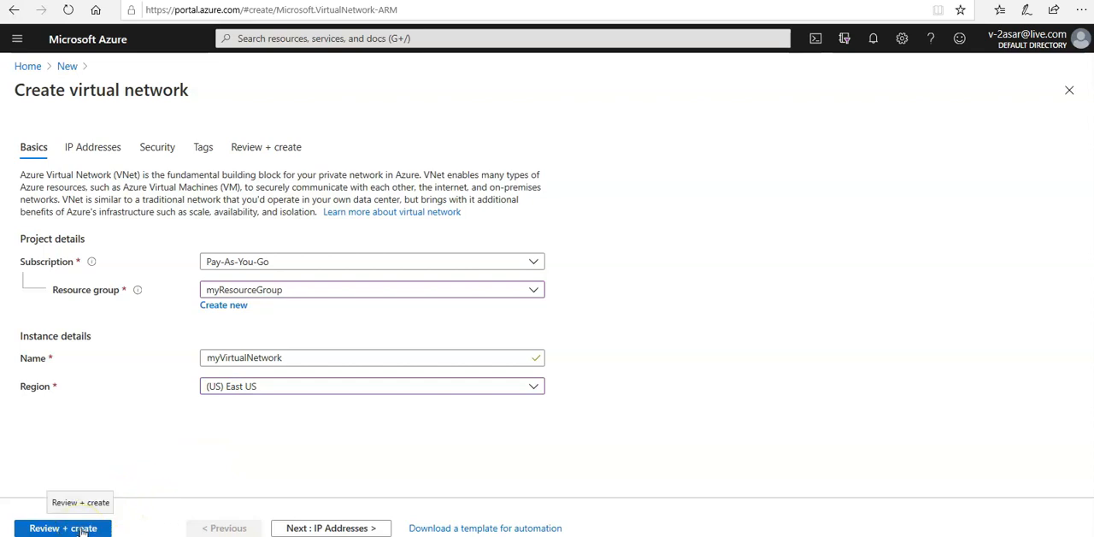
# In the virtual network's IP address settings, rename the default subnet to Public and save the subnet.
pyautogui.click(321, 528)
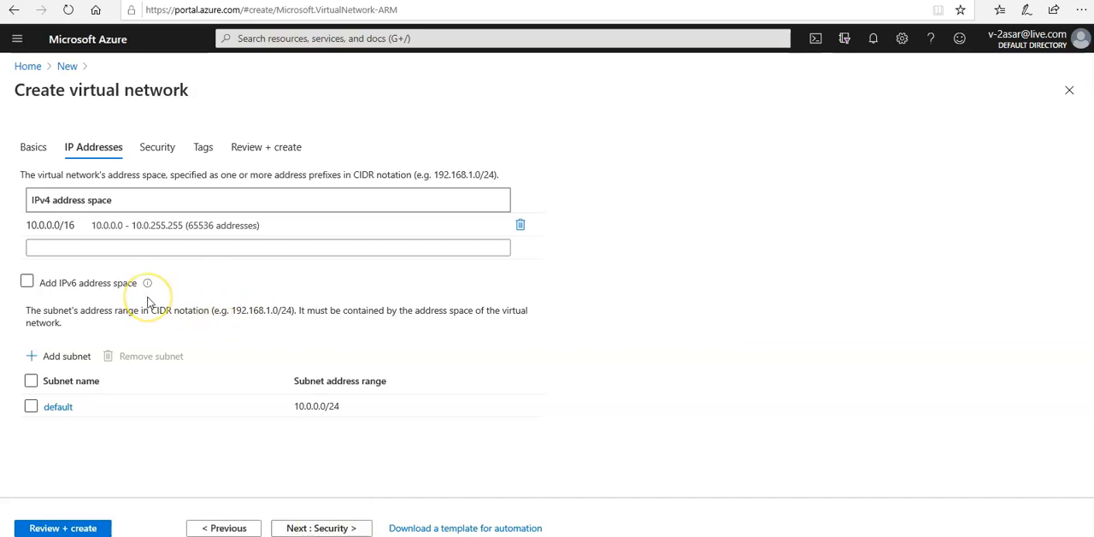
pyautogui.click(99, 246)
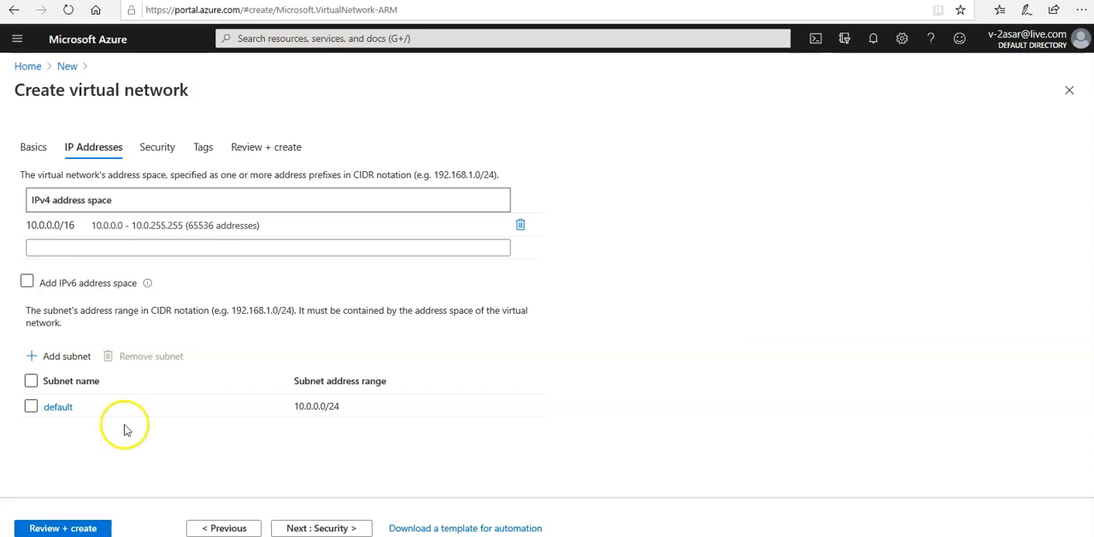
pyautogui.click(60, 407)
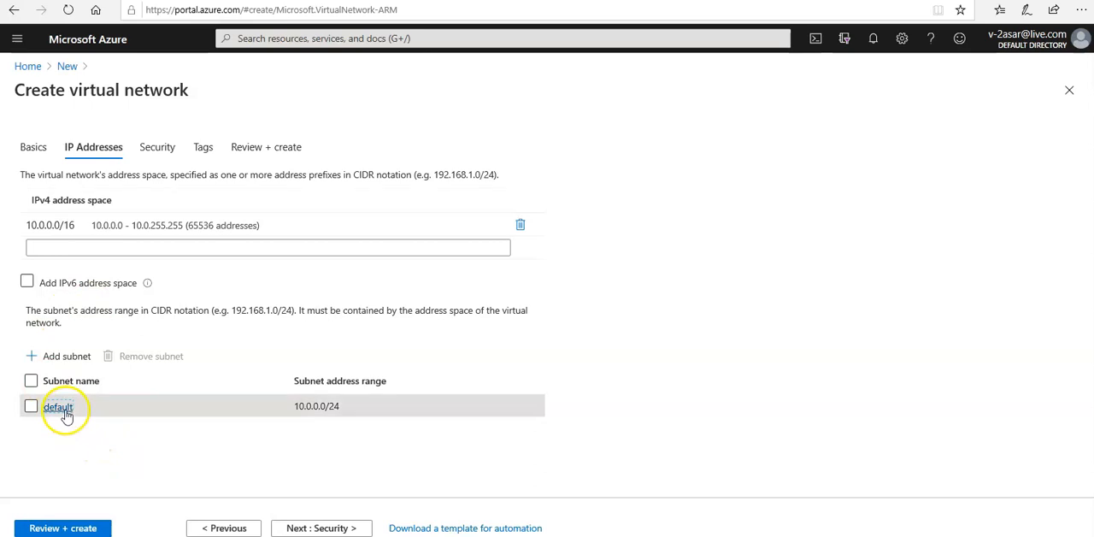
pyautogui.moveTo(970, 135); pyautogui.dragTo(743, 151)
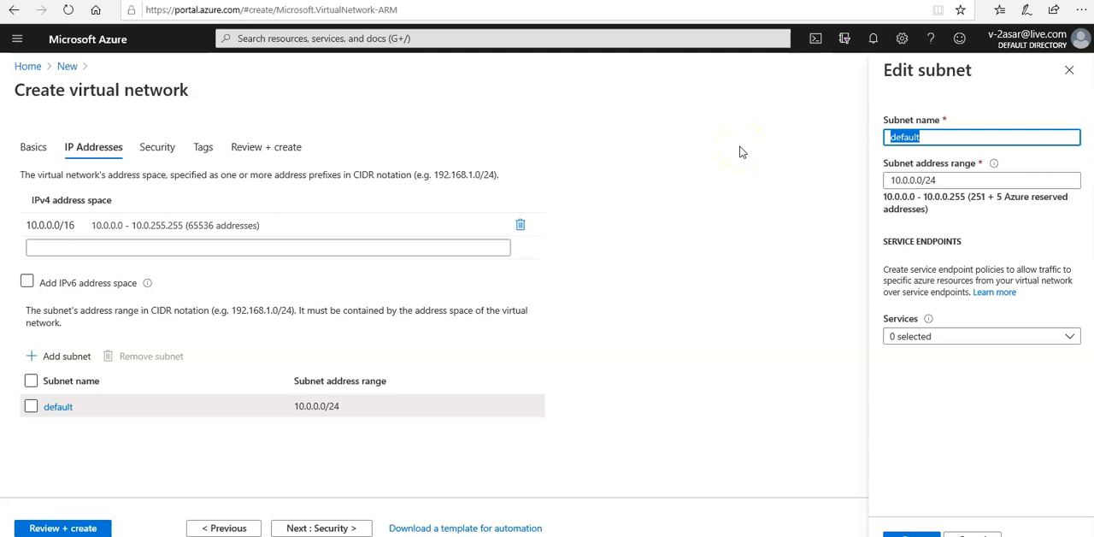
pyautogui.write('Public')
pyautogui.click(907, 530)
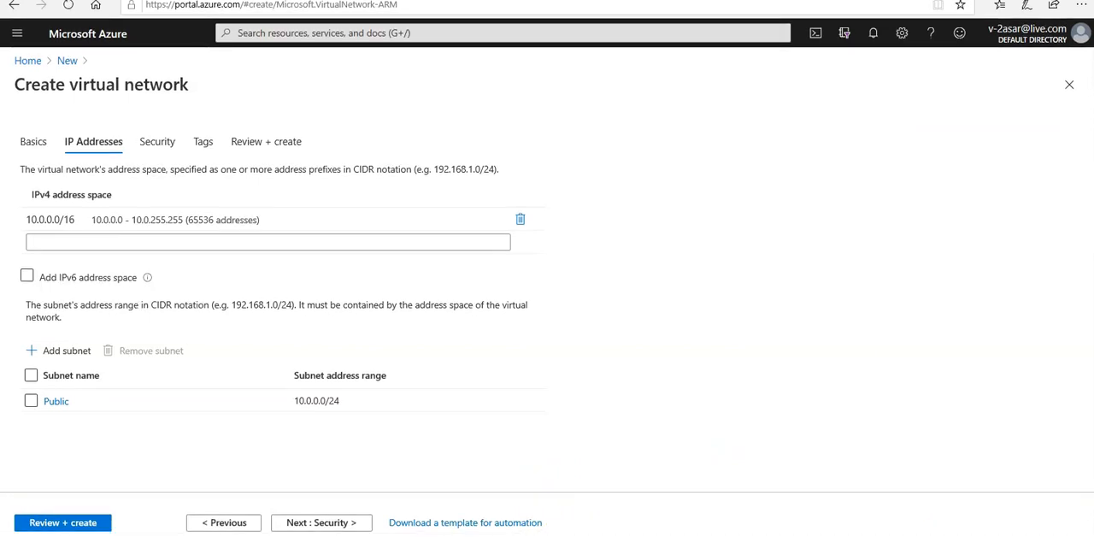
# Create the virtual network with the default security settings and no tags, and open the deployed resource.
pyautogui.click(296, 524)
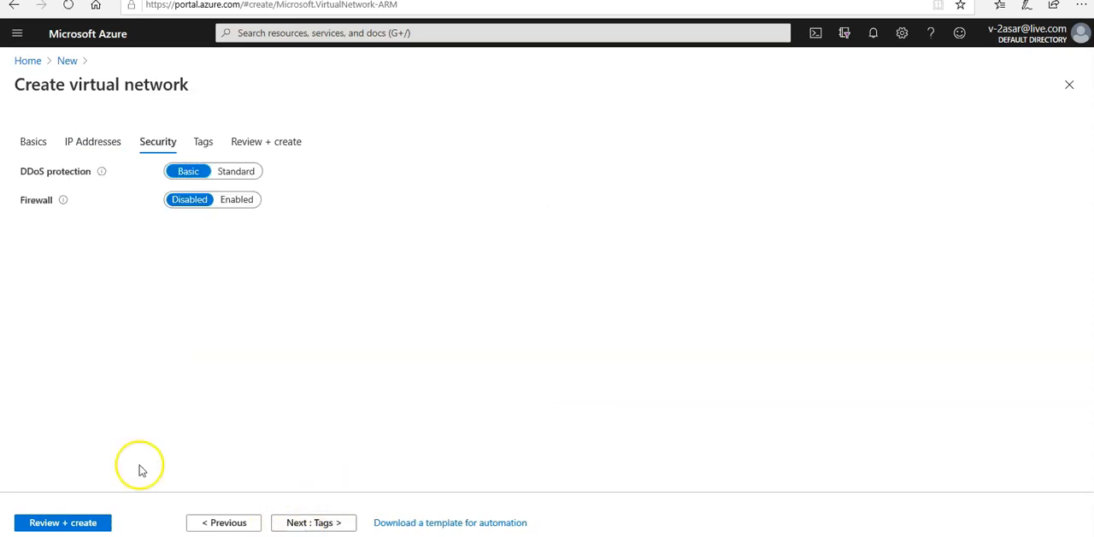
pyautogui.click(289, 523)
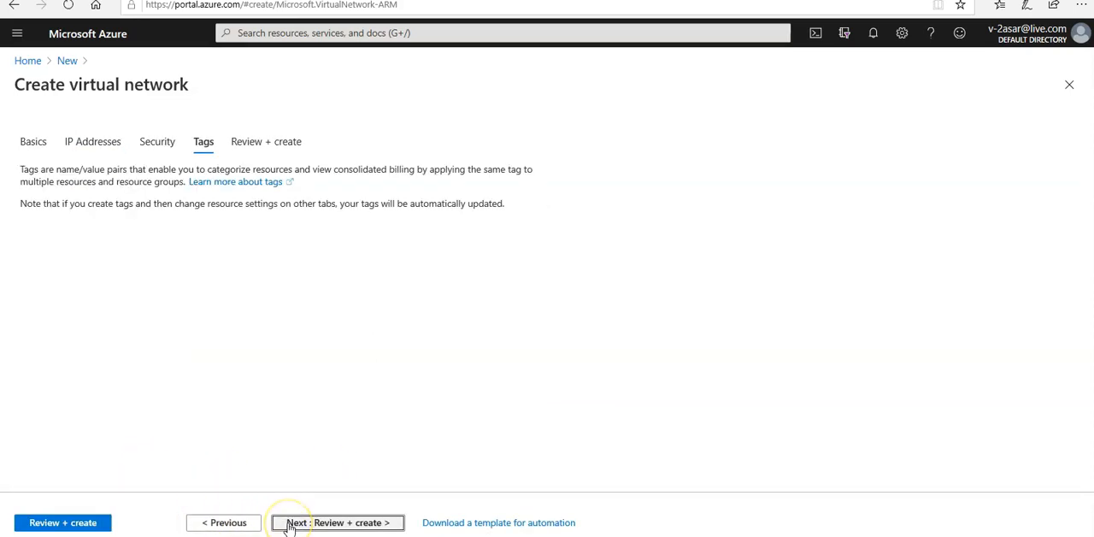
pyautogui.click(289, 524)
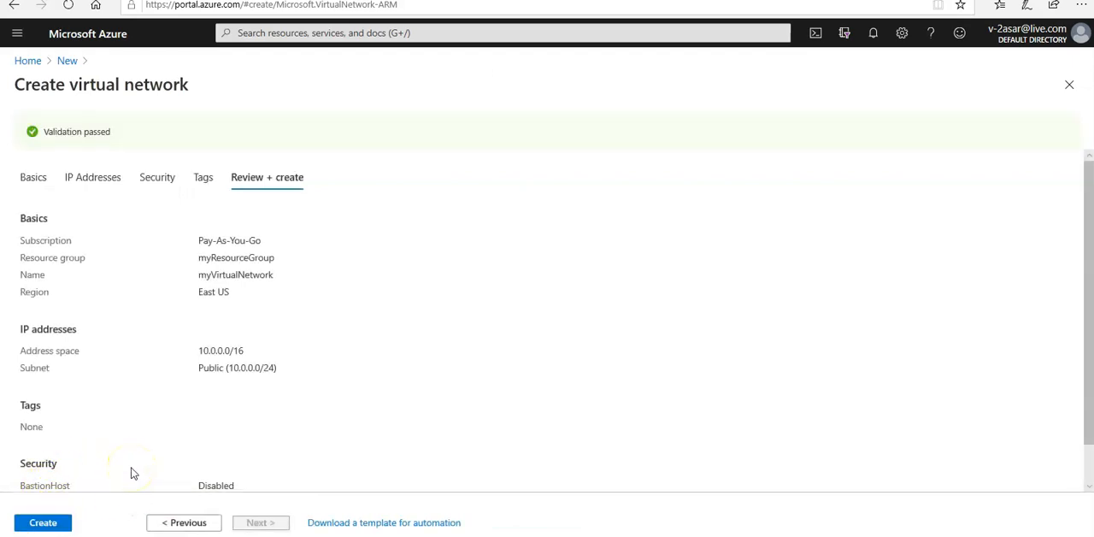
pyautogui.click(44, 521)
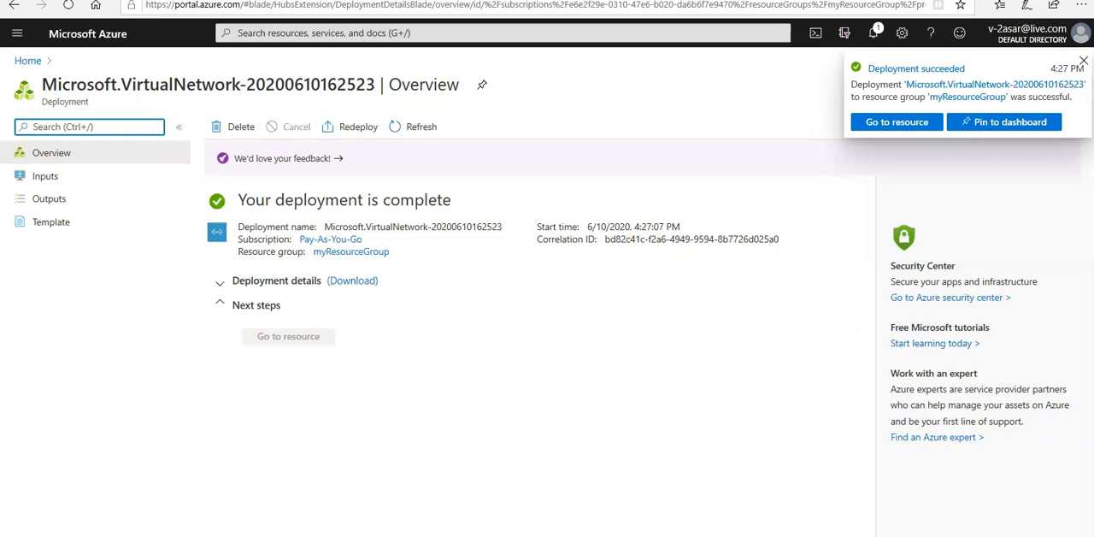
pyautogui.click(860, 125)
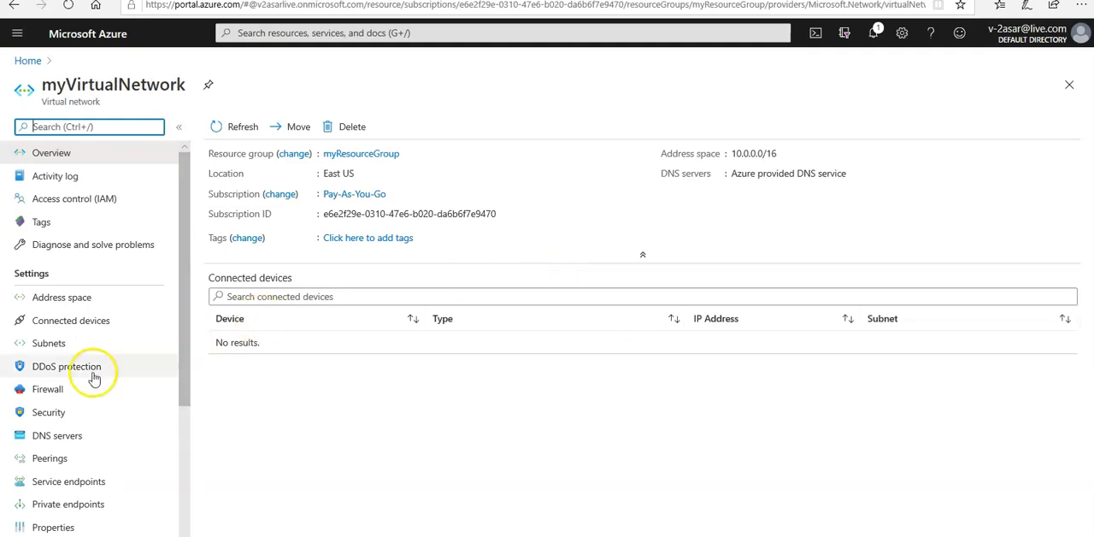
# Add a subnet named Private to myVirtualNetwork with the address range 10.0.1.0/24.
pyautogui.click(44, 347)
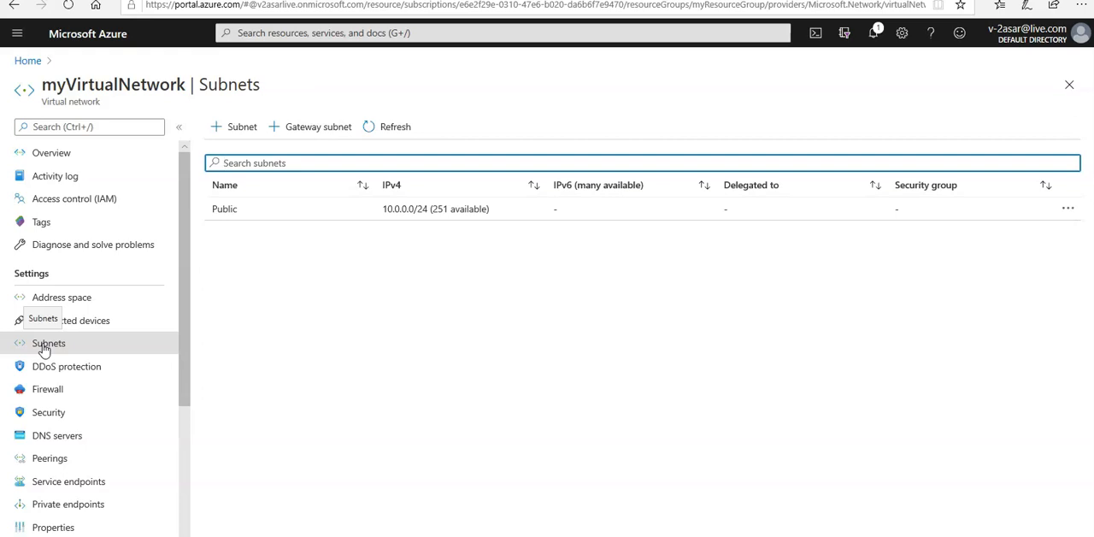
pyautogui.click(220, 137)
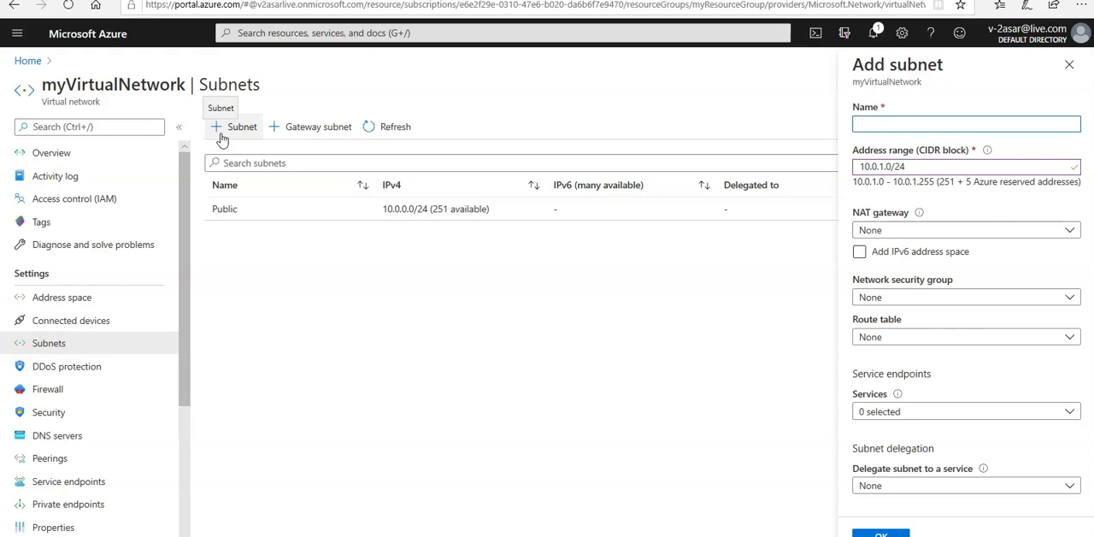
pyautogui.click(914, 116)
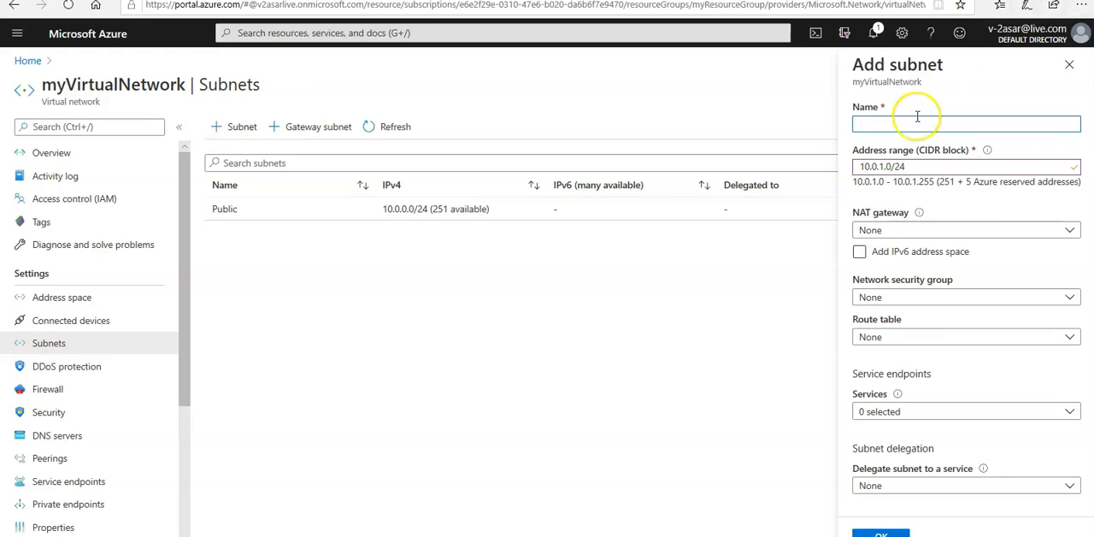
pyautogui.write('Private')
pyautogui.press('BackSpace')
pyautogui.press('BackSpace')
pyautogui.press('BackSpace')
pyautogui.press('BackSpace')
pyautogui.press('BackSpace')
pyautogui.press('BackSpace')
pyautogui.press('BackSpace')
pyautogui.write('Private')
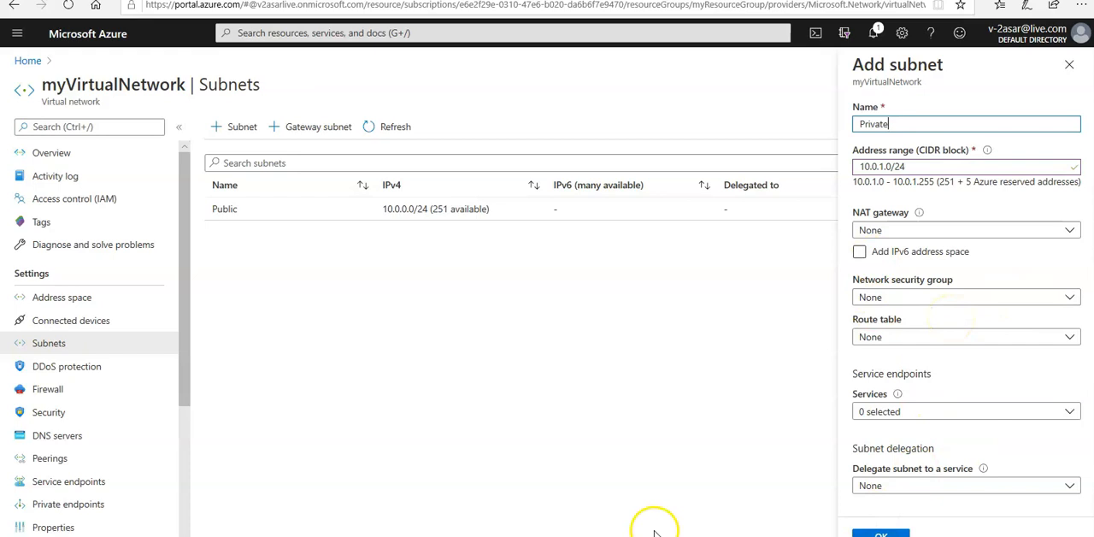
pyautogui.click(872, 525)
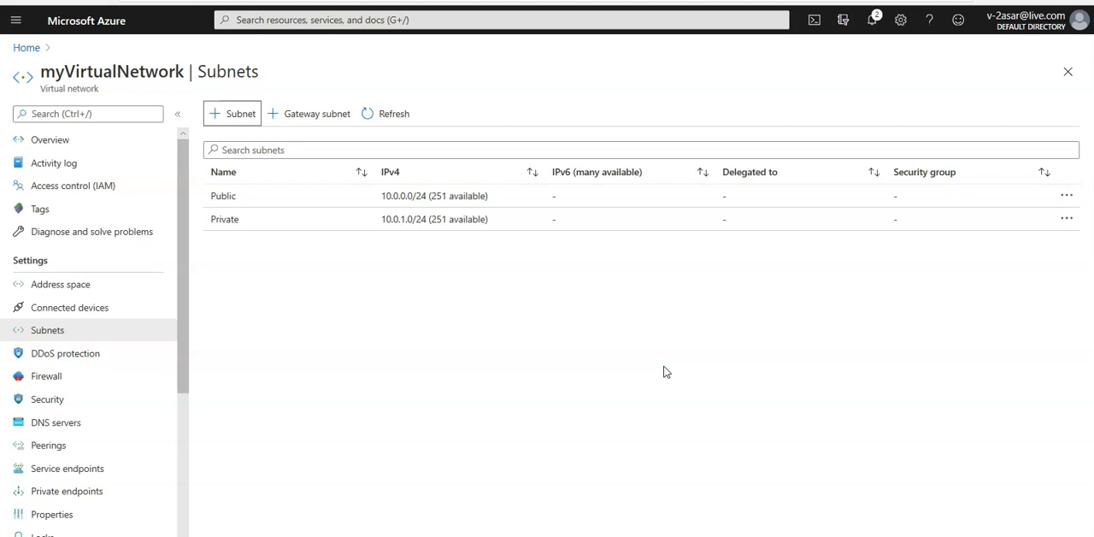
# Add another subnet to myVirtualNetwork named DMZ with the address range 10.0.2.0/24.
pyautogui.click(214, 116)
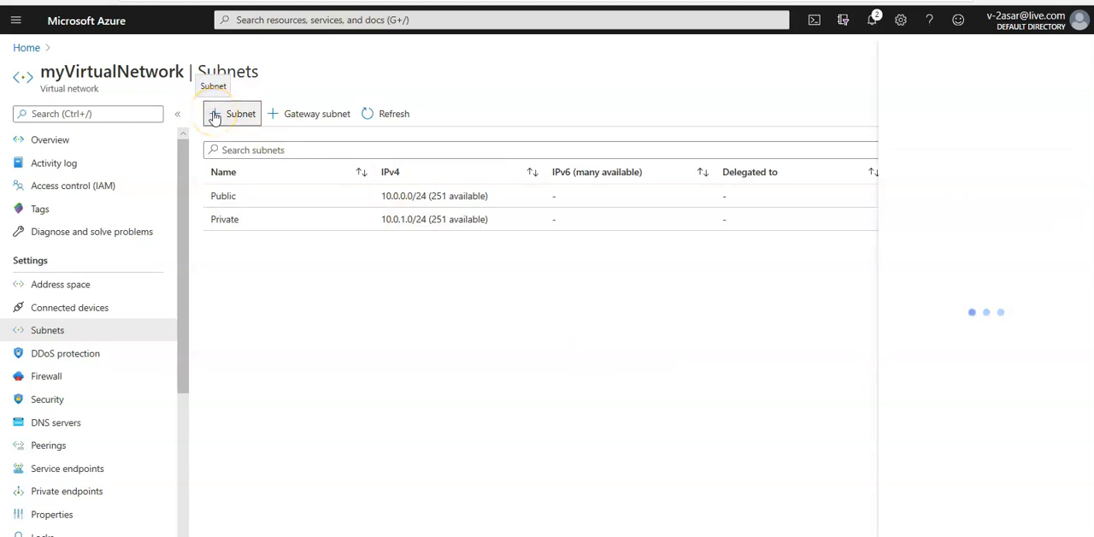
pyautogui.click(1079, 111)
pyautogui.write('DMZ')
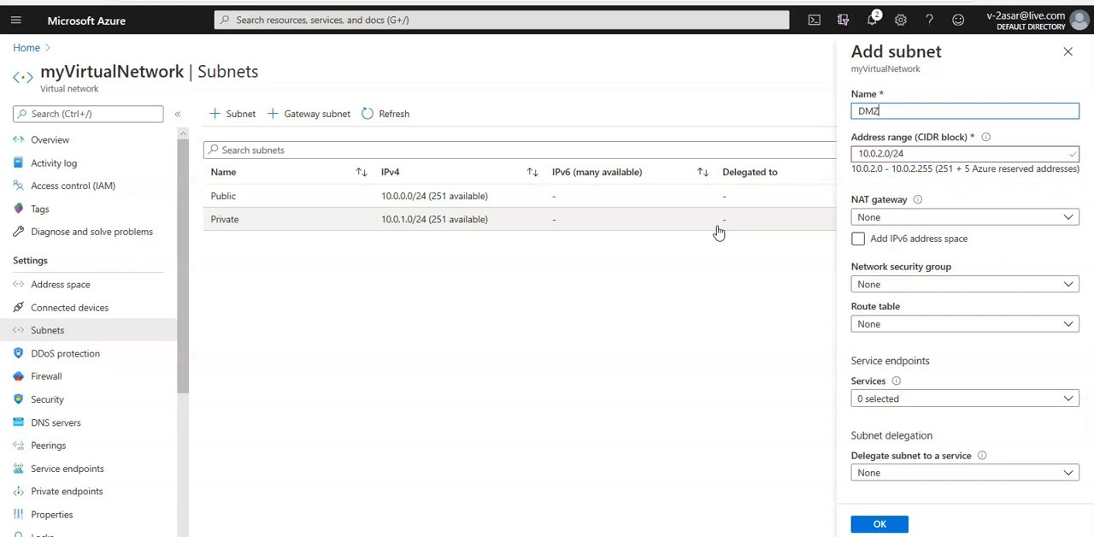
pyautogui.click(880, 523)
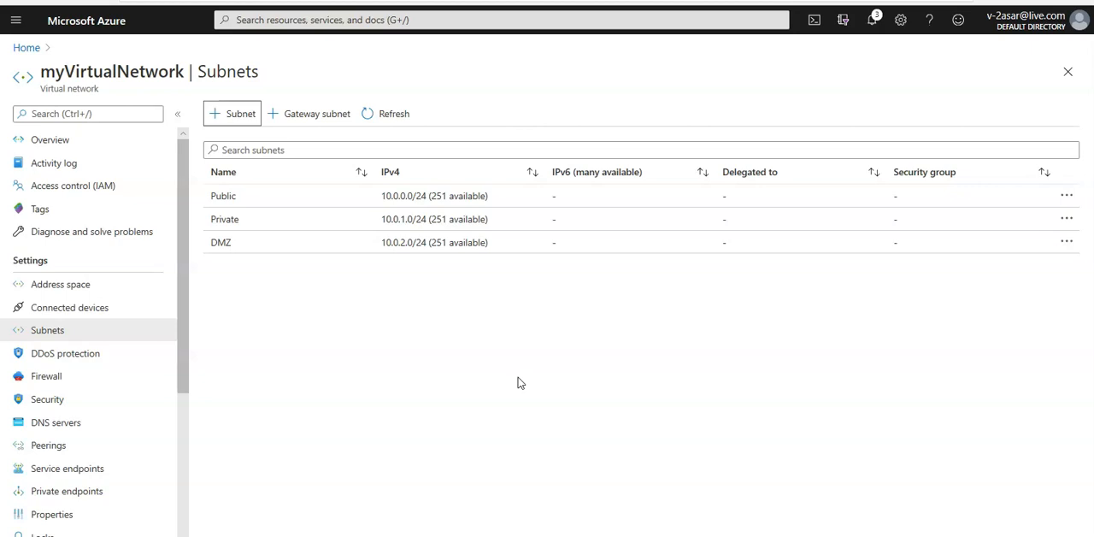
# Associate the route table myRouteTablePublic with the Public subnet and save the subnet.
pyautogui.click(261, 204)
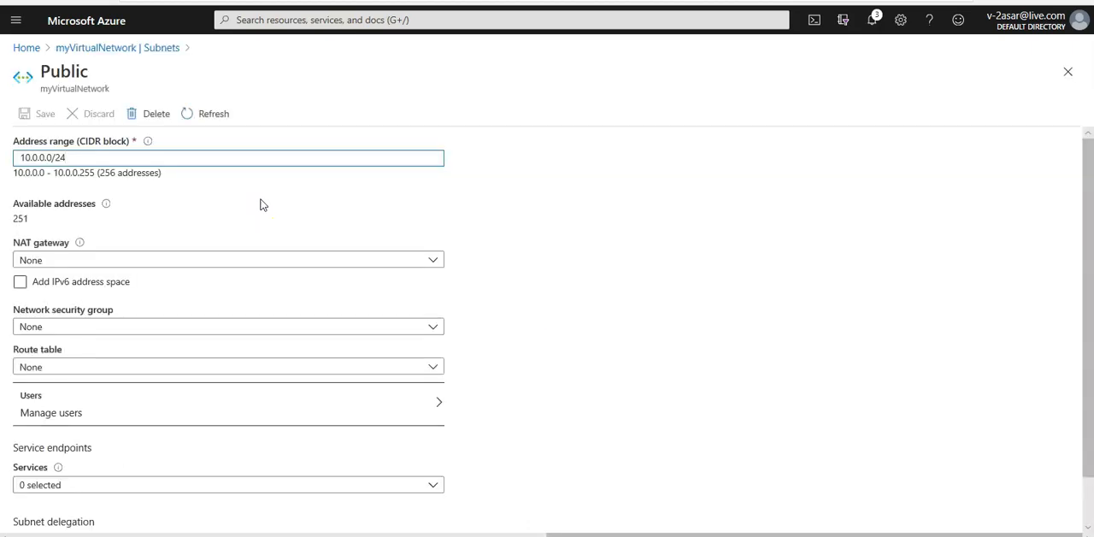
pyautogui.click(110, 376)
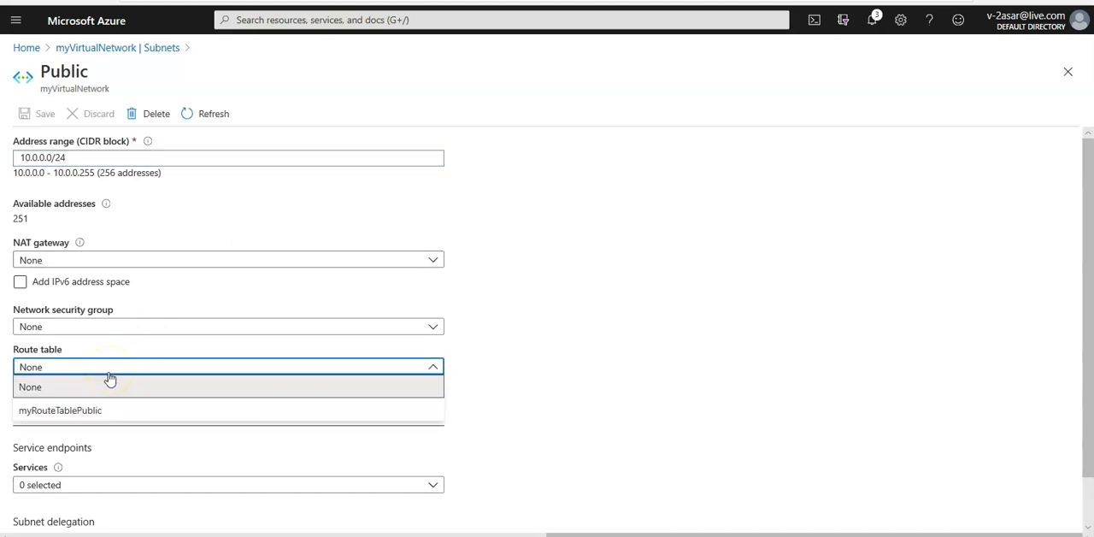
pyautogui.click(93, 416)
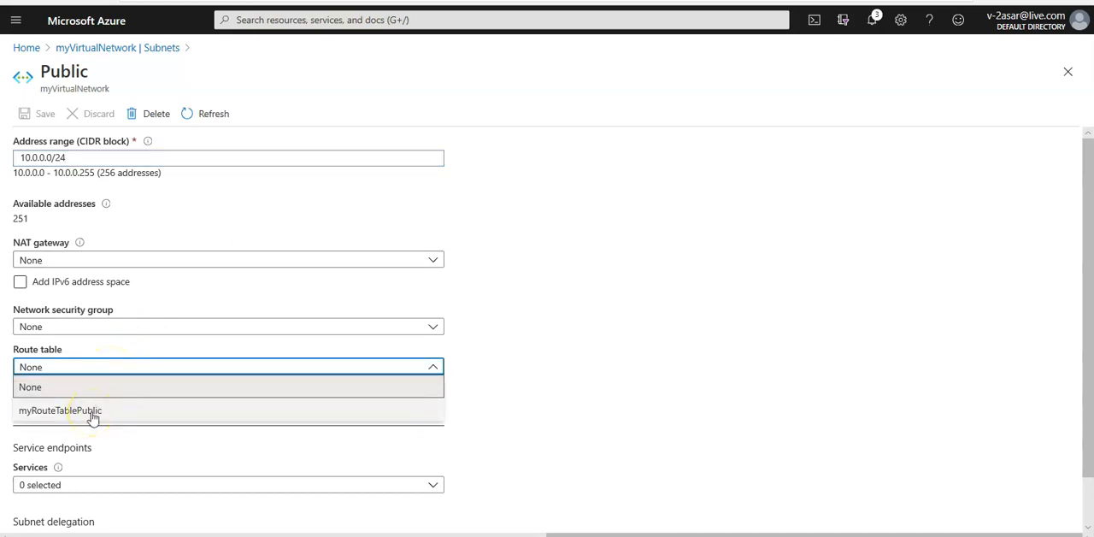
pyautogui.click(93, 416)
pyautogui.click(28, 118)
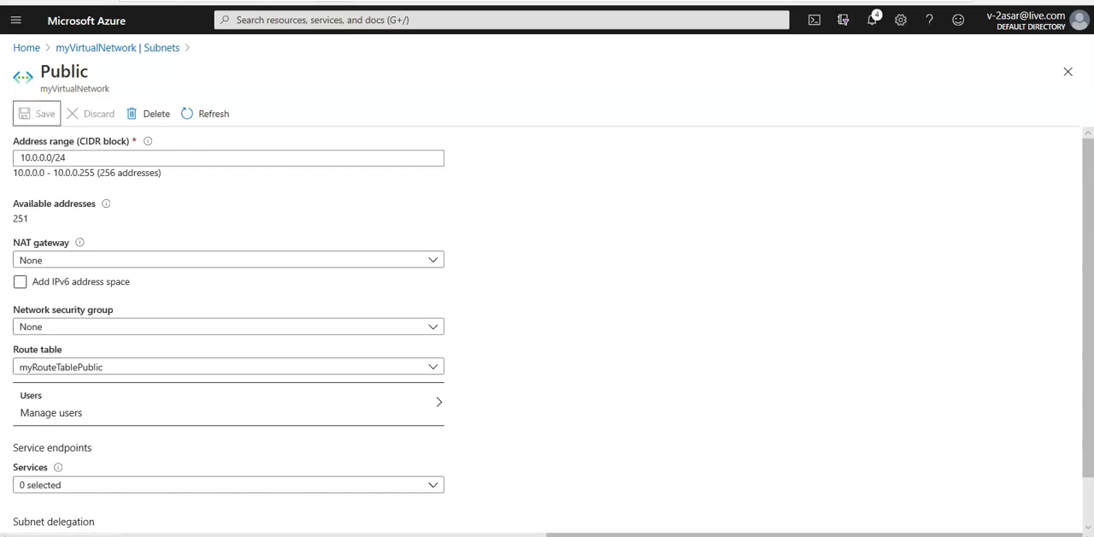
# Open the Azure portal home page in a new browser tab and start creating a virtual machine.
pyautogui.hotkey('ctrl', 't')
pyautogui.write('po')
pyautogui.press('Return')
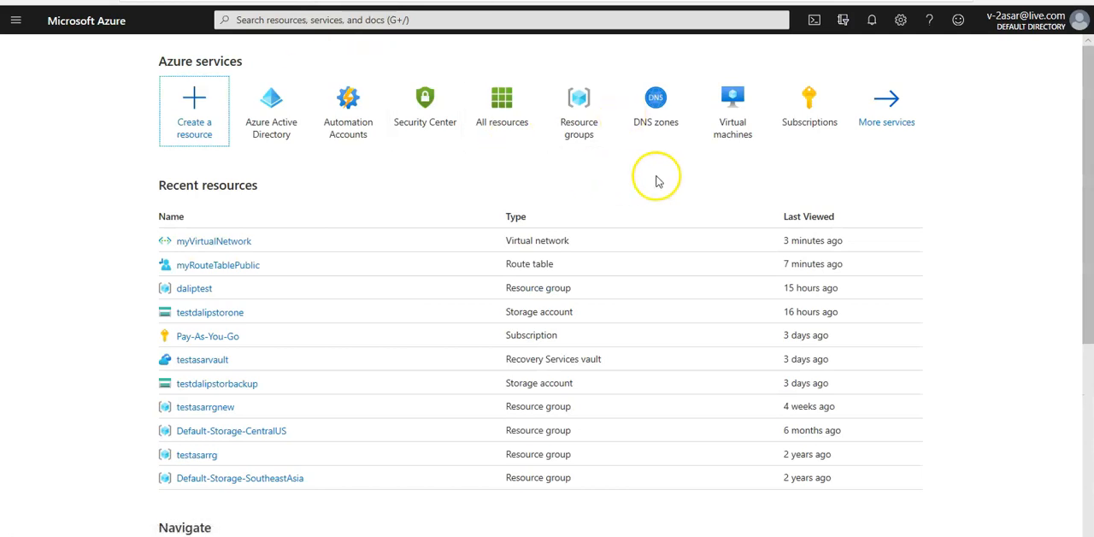
pyautogui.click(734, 143)
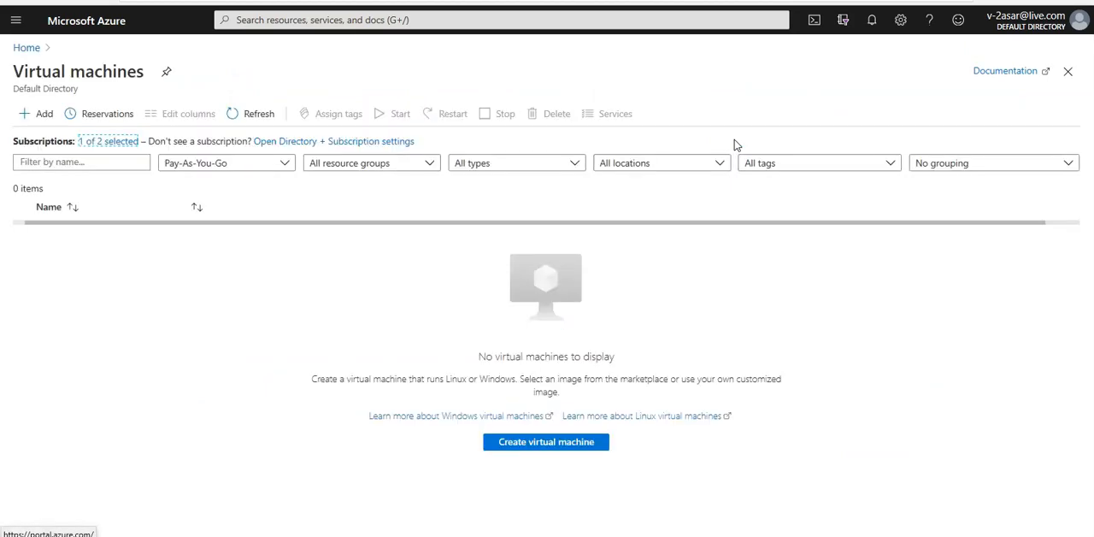
pyautogui.click(549, 445)
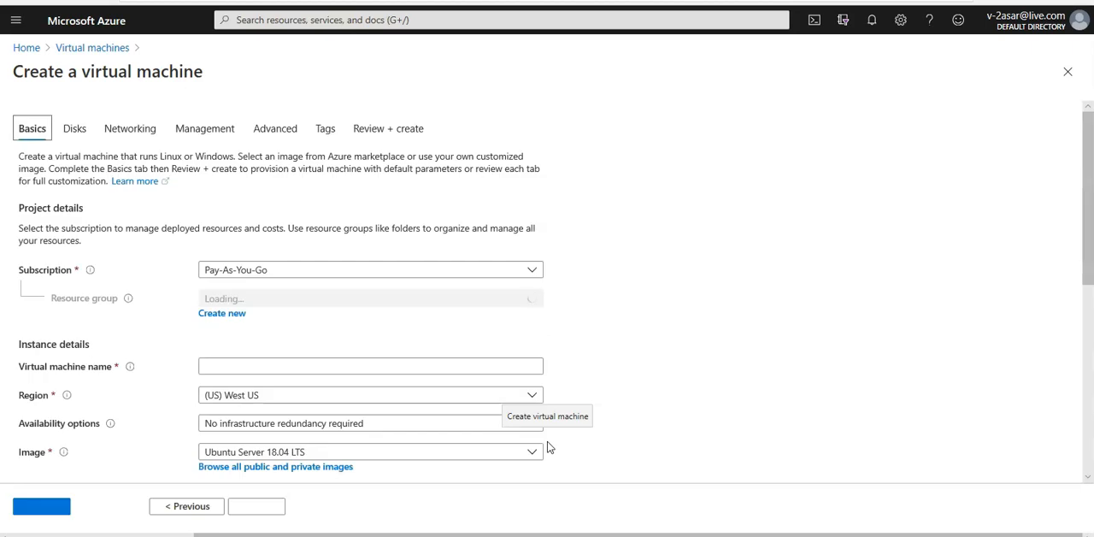
# Select myResourceGroup as the resource group for the new virtual machine.
pyautogui.scroll(-1, 818, 326)
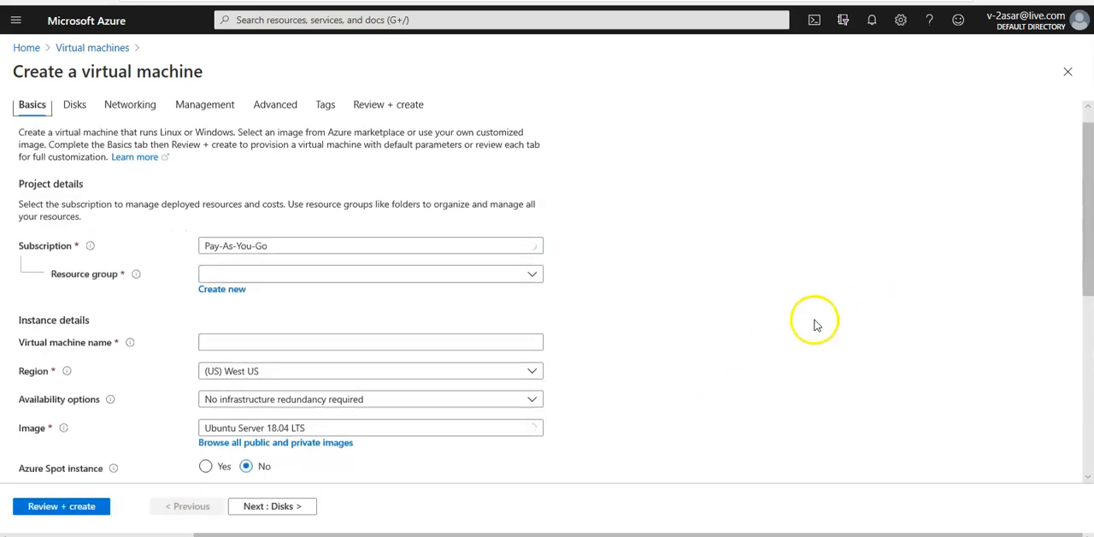
pyautogui.scroll(-3, 817, 325)
pyautogui.click(278, 209)
pyautogui.click(285, 226)
pyautogui.write('m')
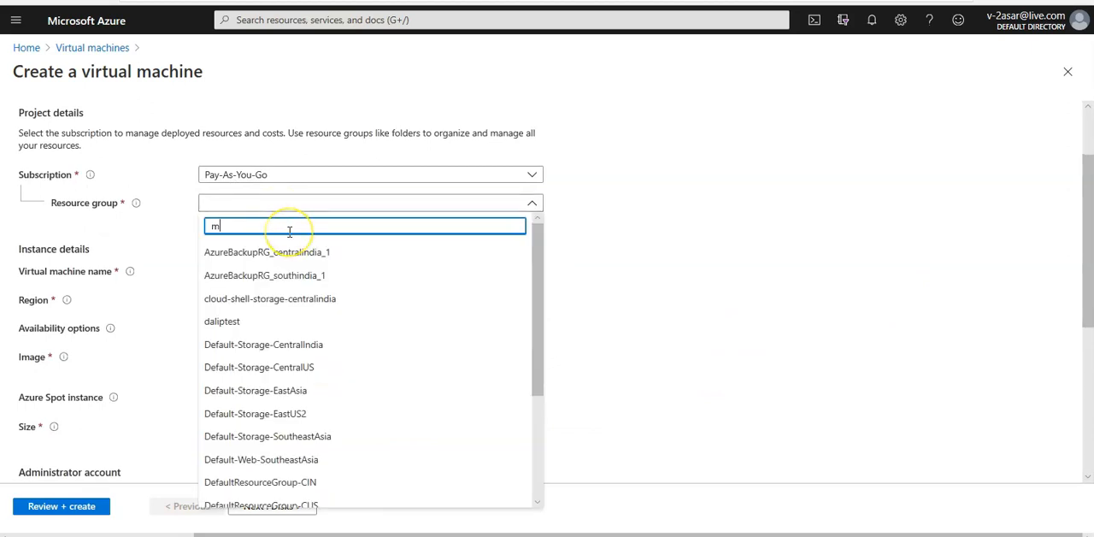
pyautogui.write('y')
pyautogui.click(287, 252)
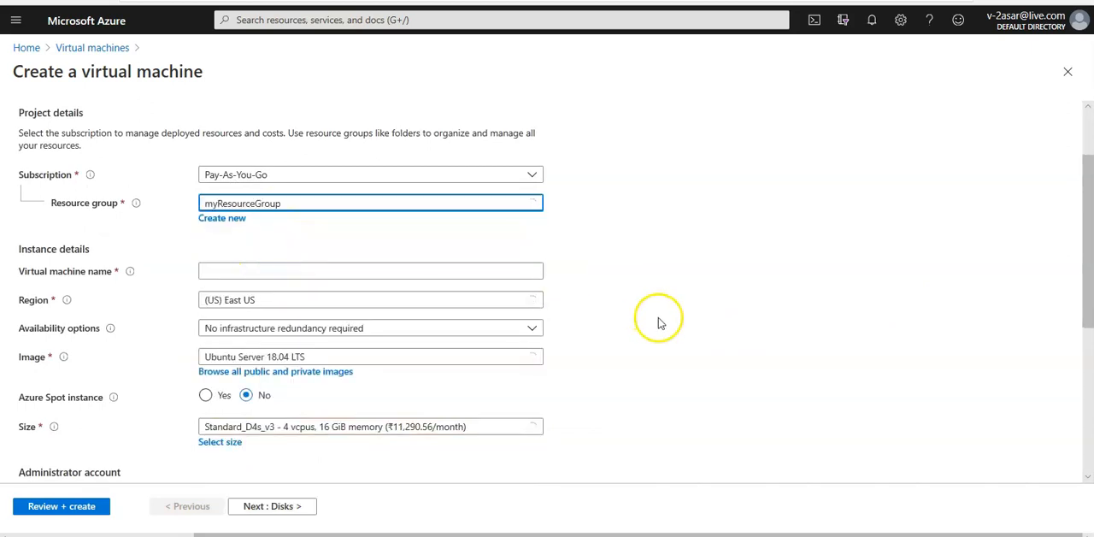
# Name the virtual machine myVmNva.
pyautogui.click(288, 267)
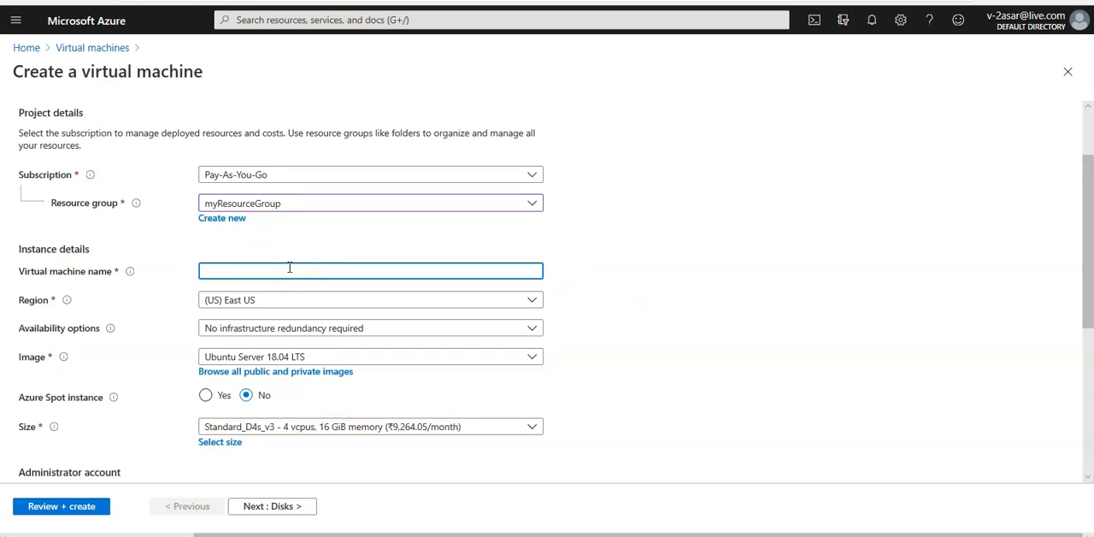
pyautogui.write('myVmNva')
# Set the virtual machine's image to Windows Server 2016 Datacenter and its size to Standard_DS1_v2.
pyautogui.scroll(-1, 779, 343)
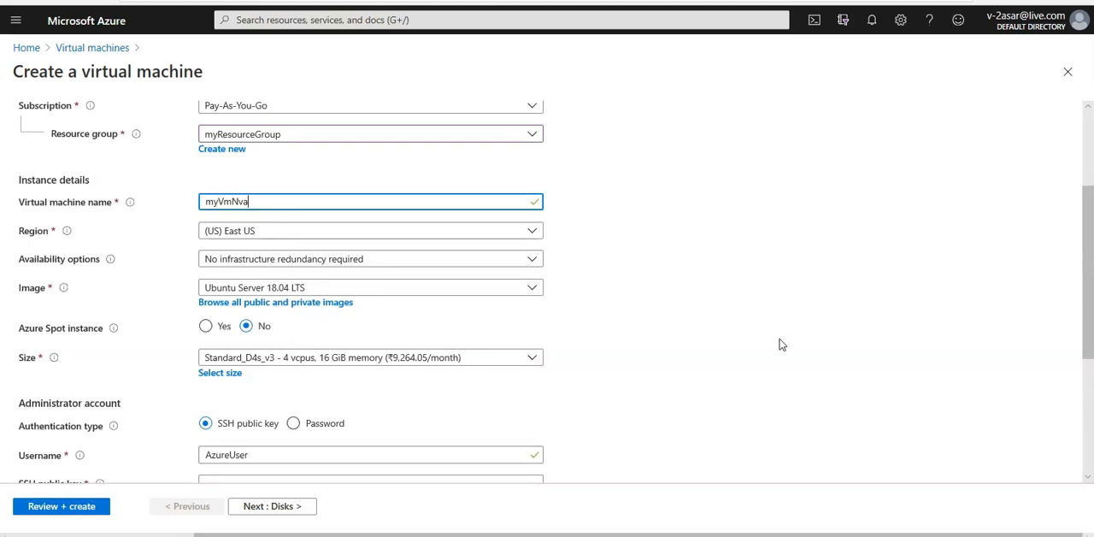
pyautogui.click(282, 289)
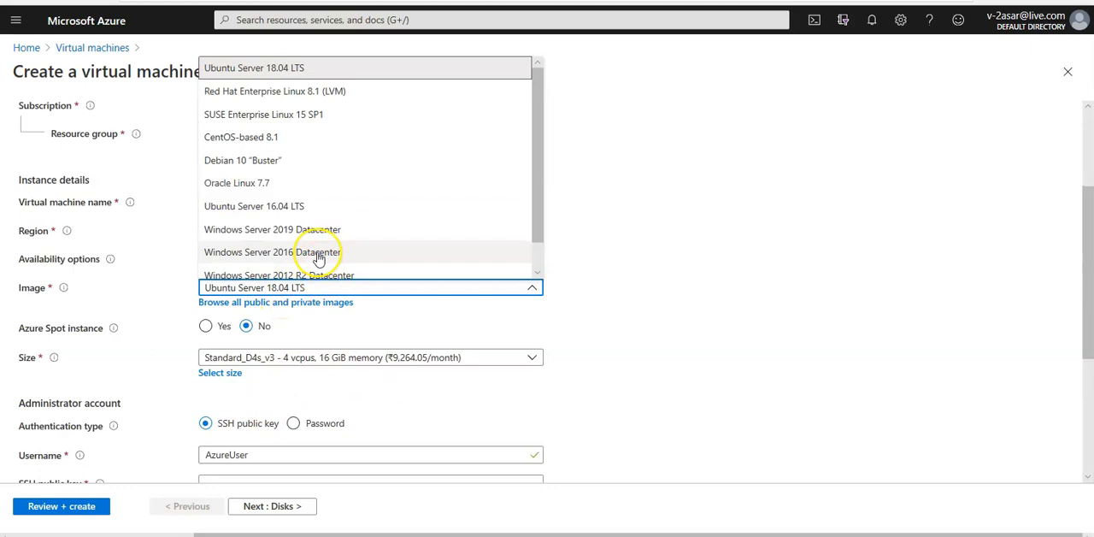
pyautogui.click(318, 253)
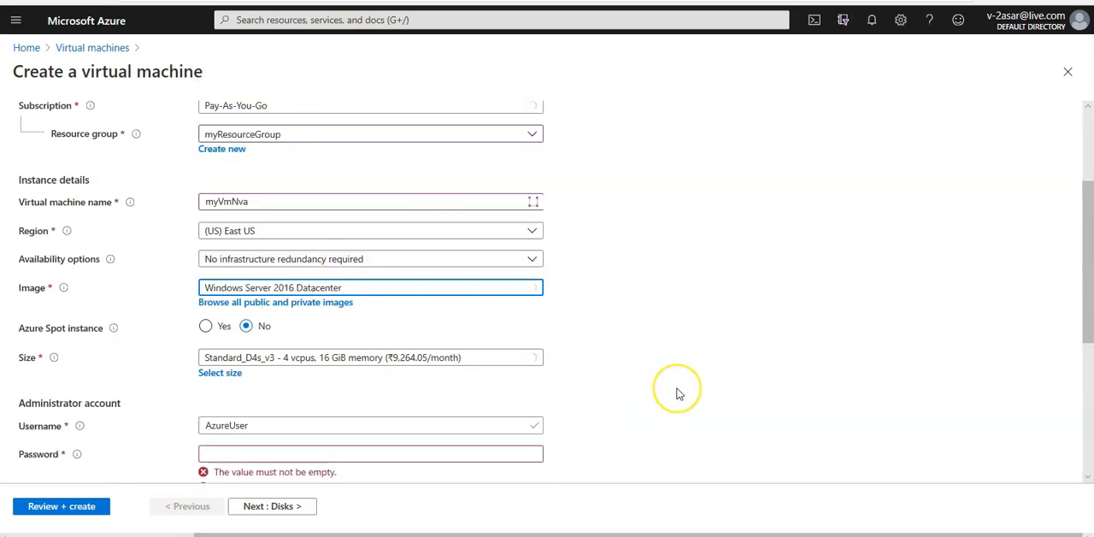
pyautogui.click(317, 363)
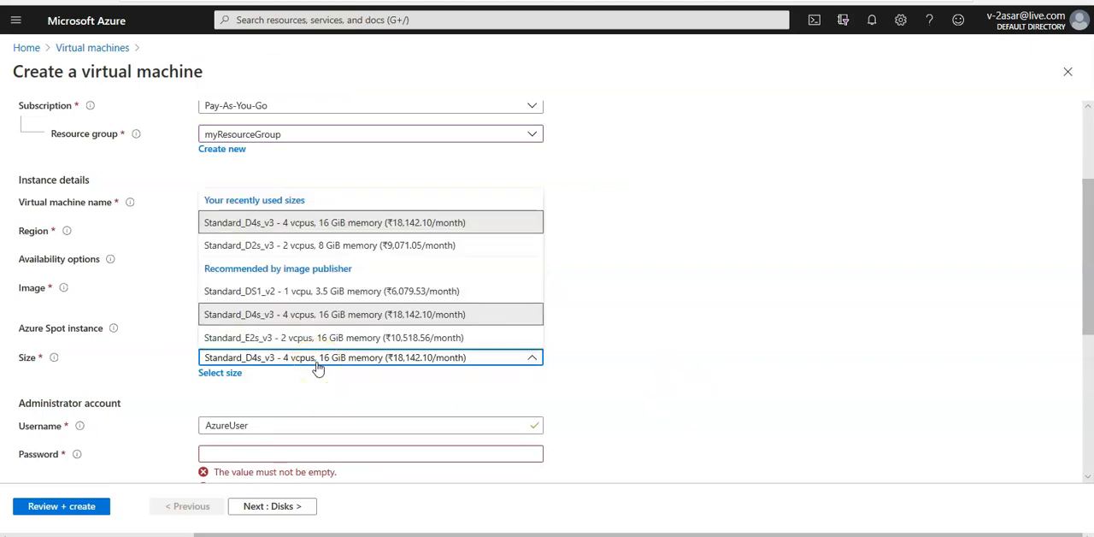
pyautogui.click(364, 292)
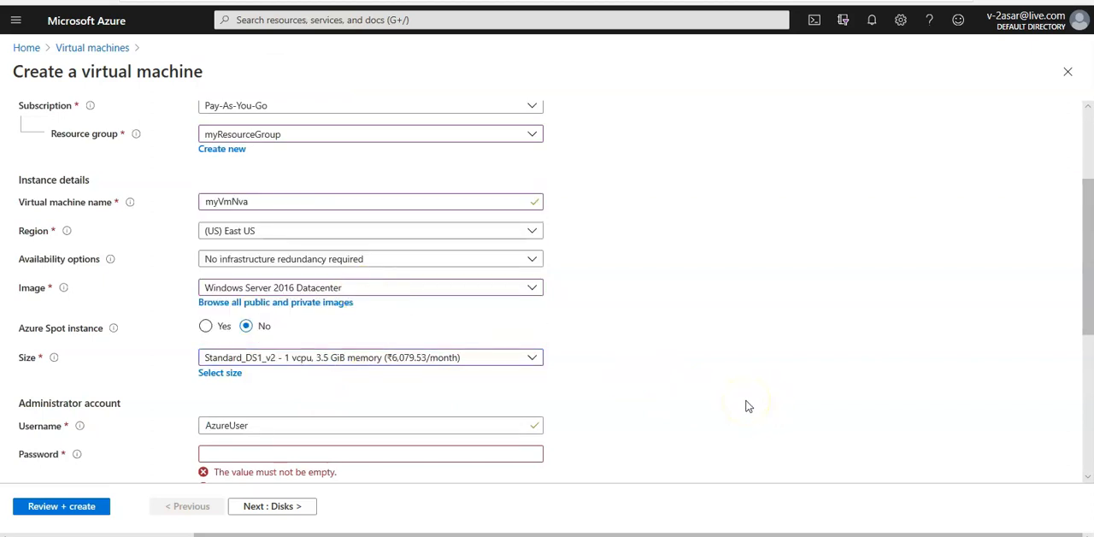
# Fill in the administrator account's username, enter its password and repeat it in the confirmation field.
pyautogui.scroll(-2, 746, 406)
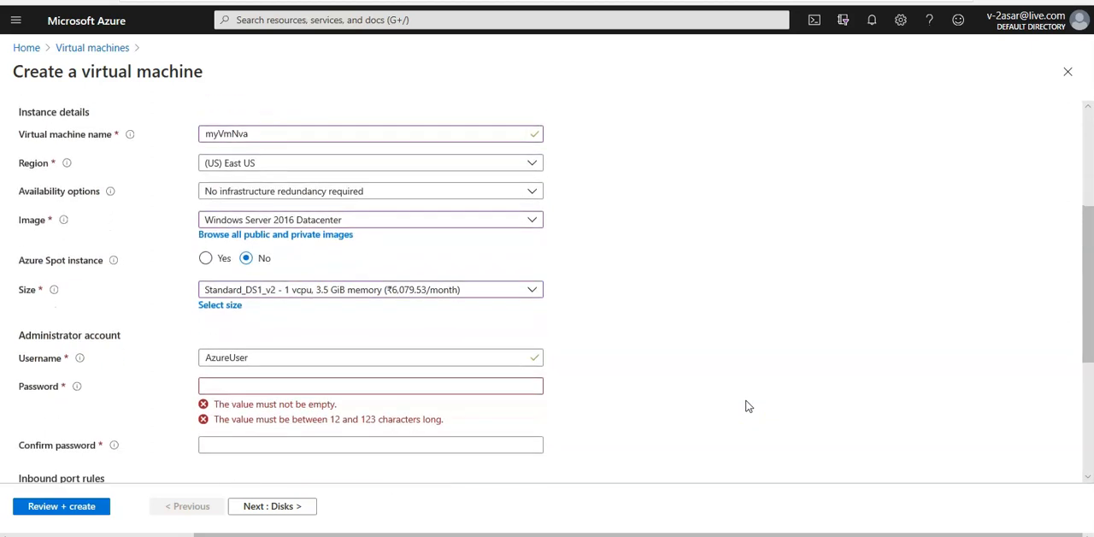
pyautogui.doubleClick(278, 345)
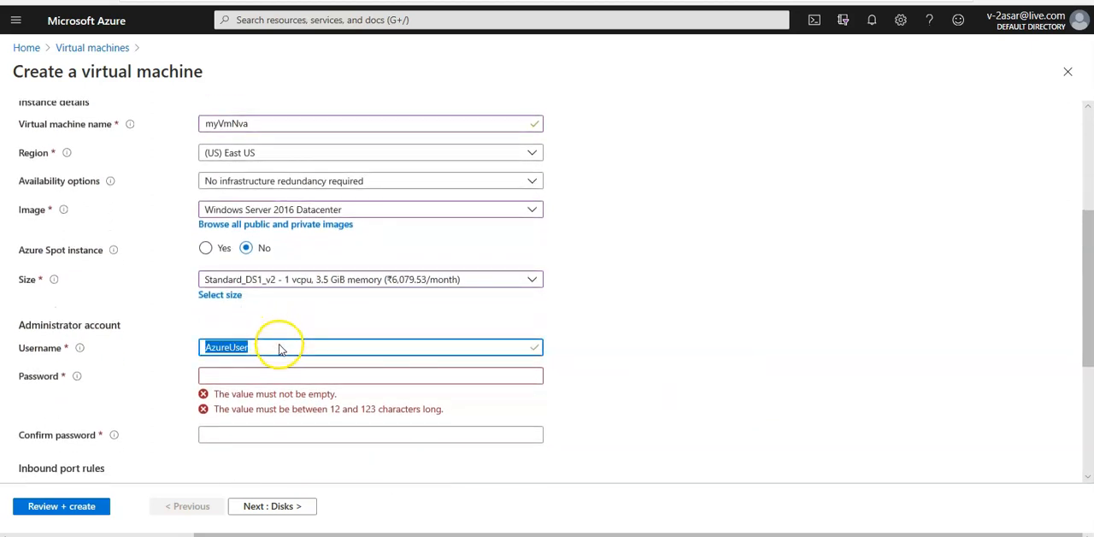
pyautogui.write('ashish')
pyautogui.press('Tab')
pyautogui.write('Password@123')
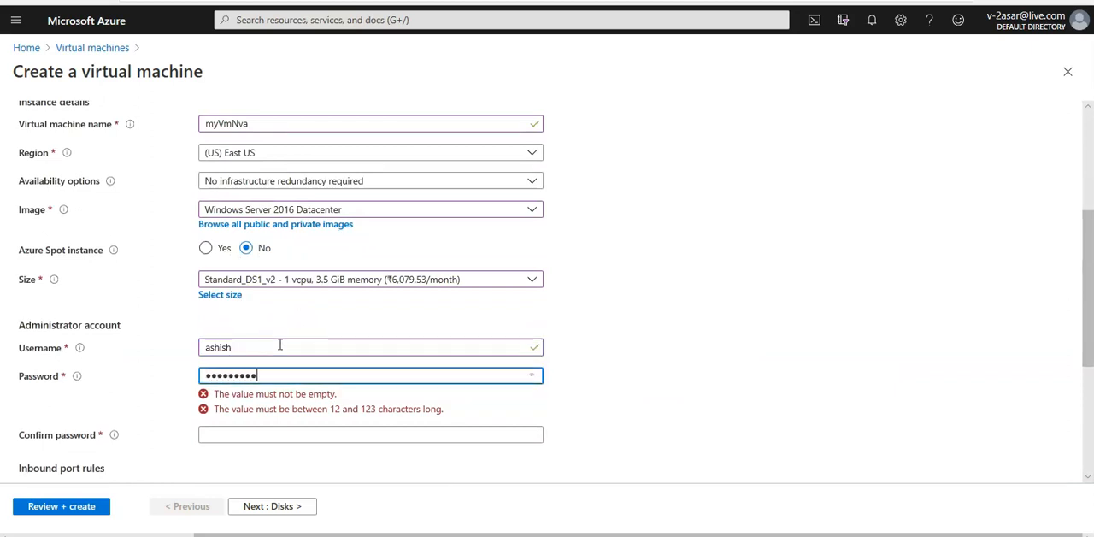
pyautogui.write('45678')
pyautogui.press('Tab')
pyautogui.write('Passwo')
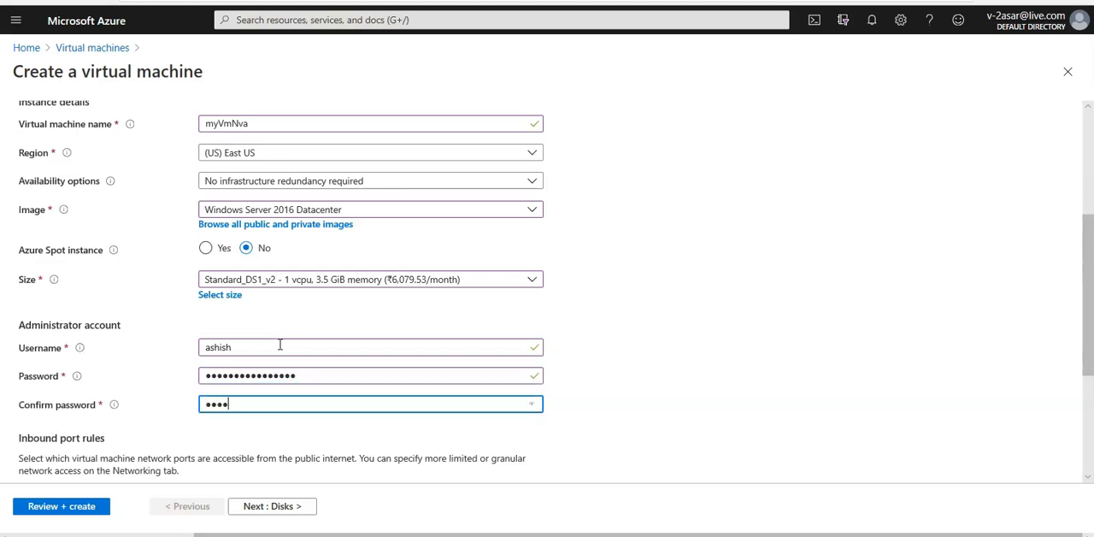
pyautogui.write('rd@1234578')
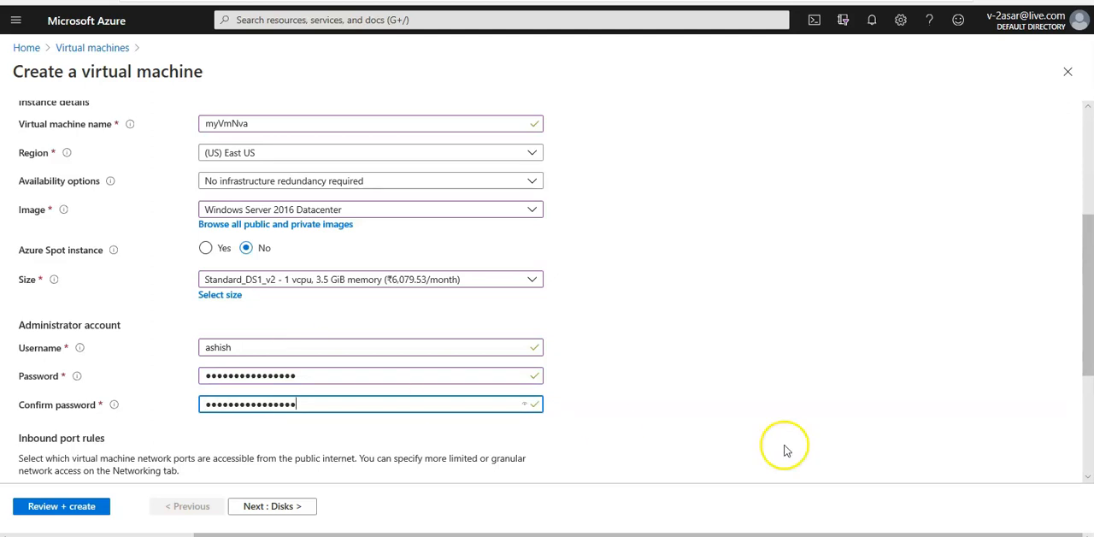
# Set the virtual machine's public inbound ports to None in the inbound port rules.
pyautogui.moveTo(1091, 312); pyautogui.dragTo(1088, 396)
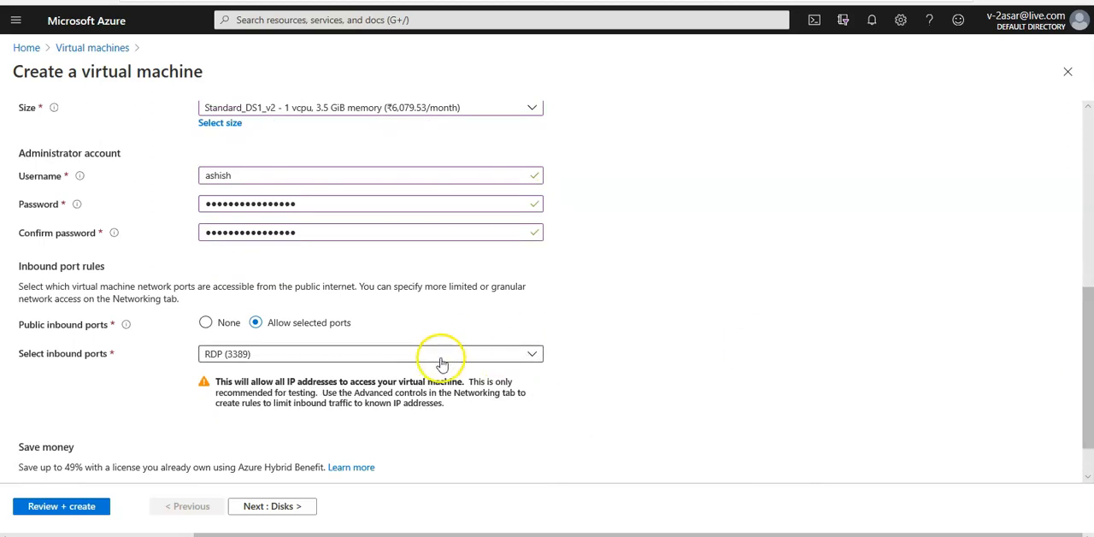
pyautogui.click(207, 324)
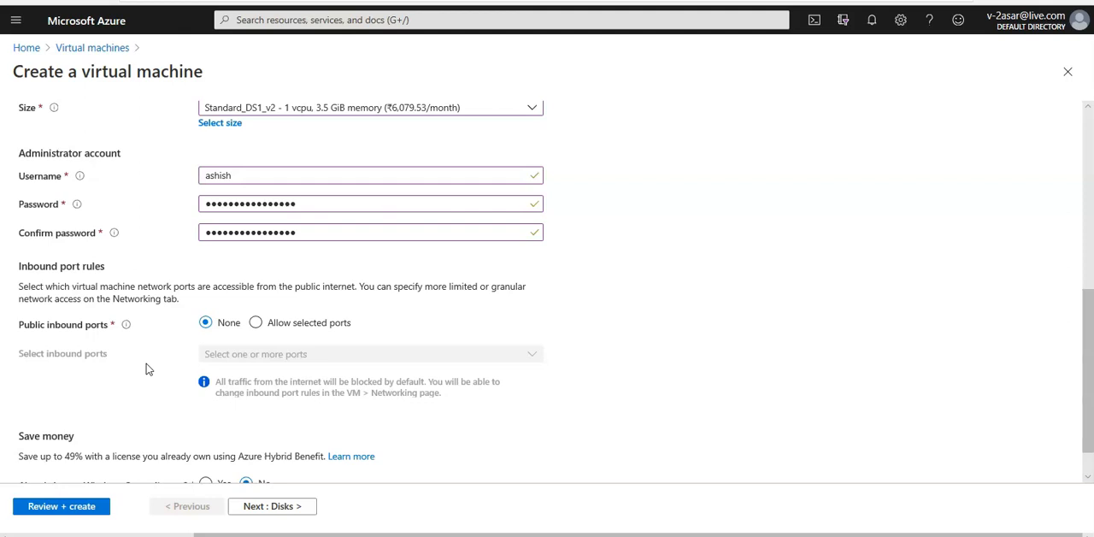
pyautogui.scroll(-1, 146, 368)
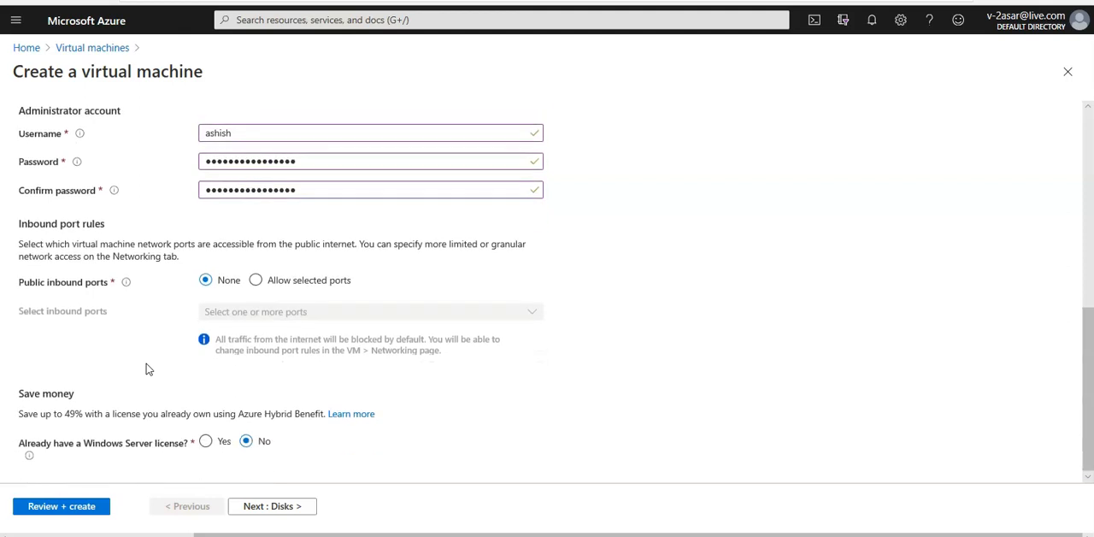
# Continue to the virtual machine's disk options and set the OS disk type to Standard SSD.
pyautogui.click(276, 508)
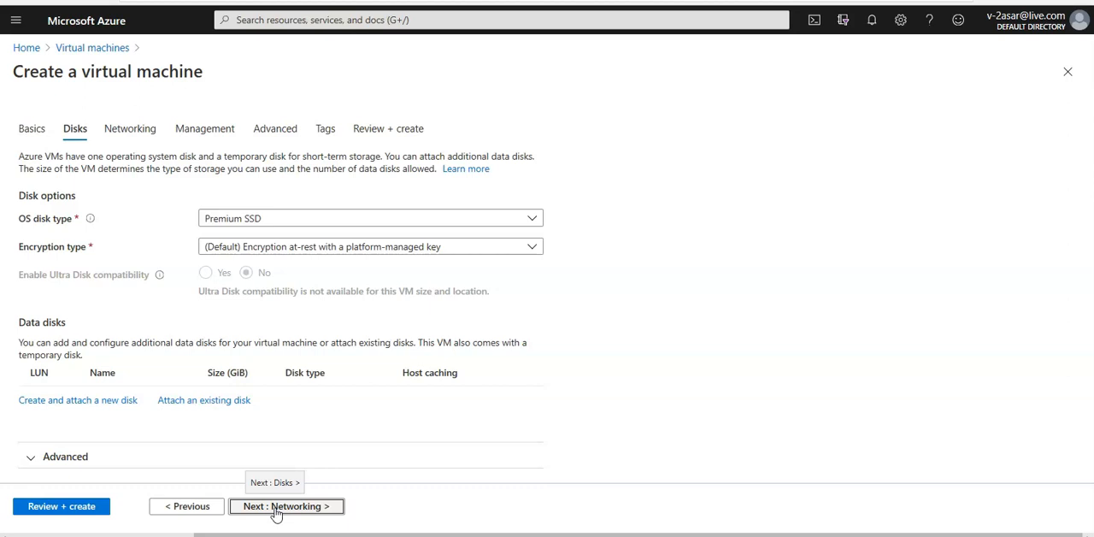
pyautogui.click(423, 220)
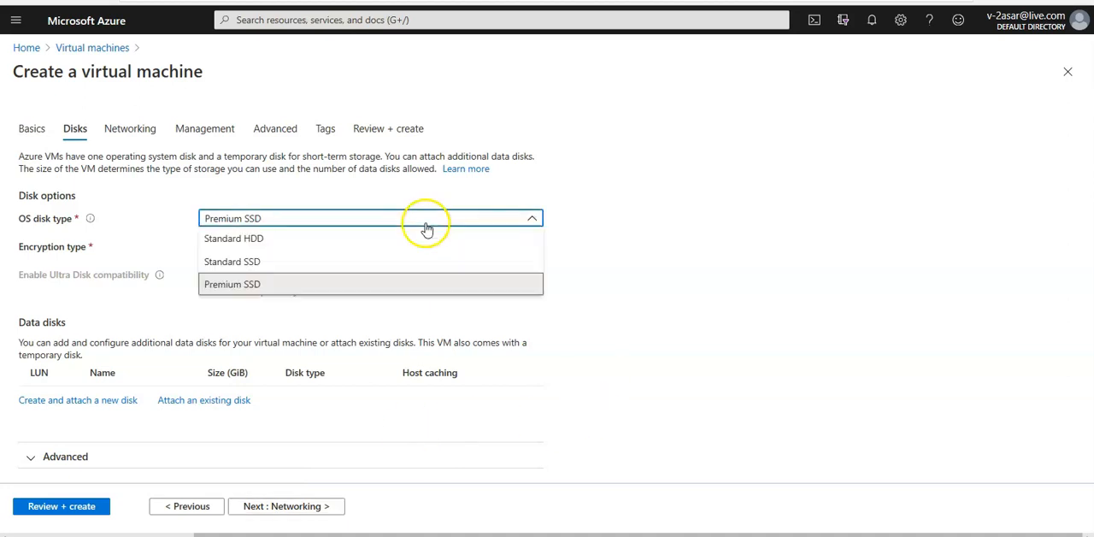
pyautogui.click(262, 264)
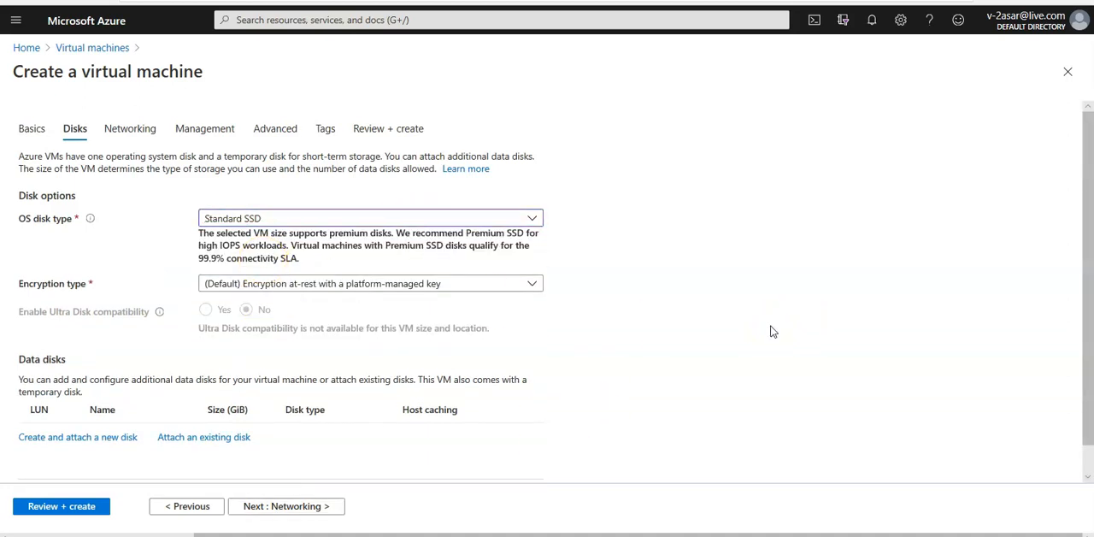
# Set the public IP to None in the virtual machine's networking settings, keeping myVirtualNetwork and the DMZ subnet.
pyautogui.click(311, 512)
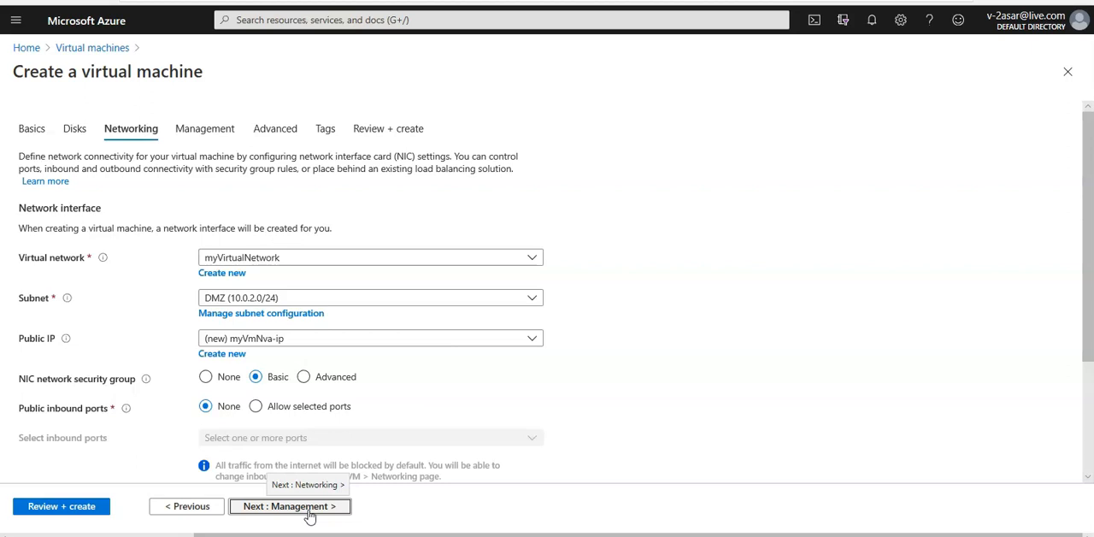
pyautogui.click(309, 344)
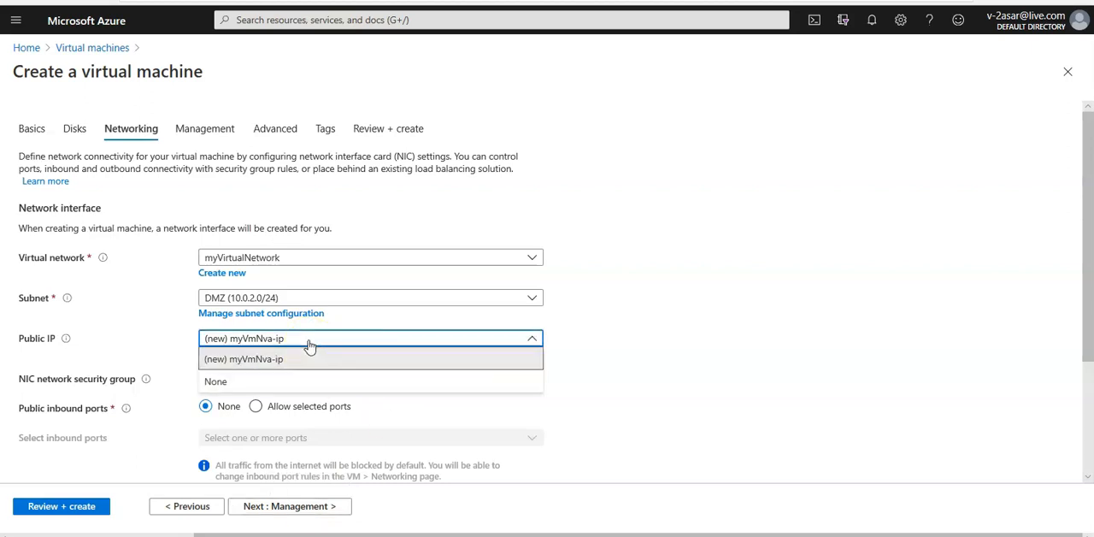
pyautogui.click(243, 382)
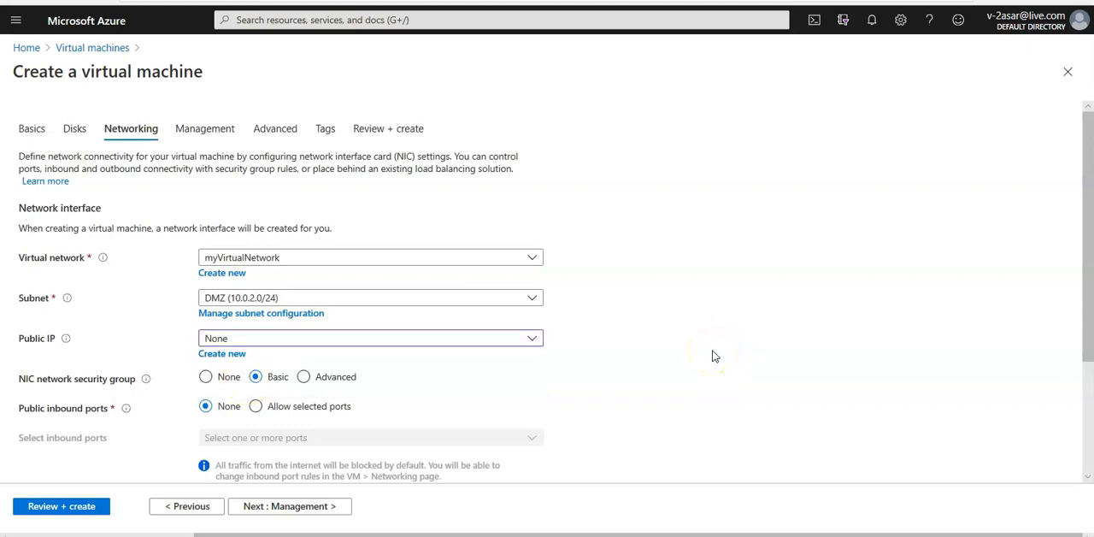
pyautogui.scroll(-2, 714, 355)
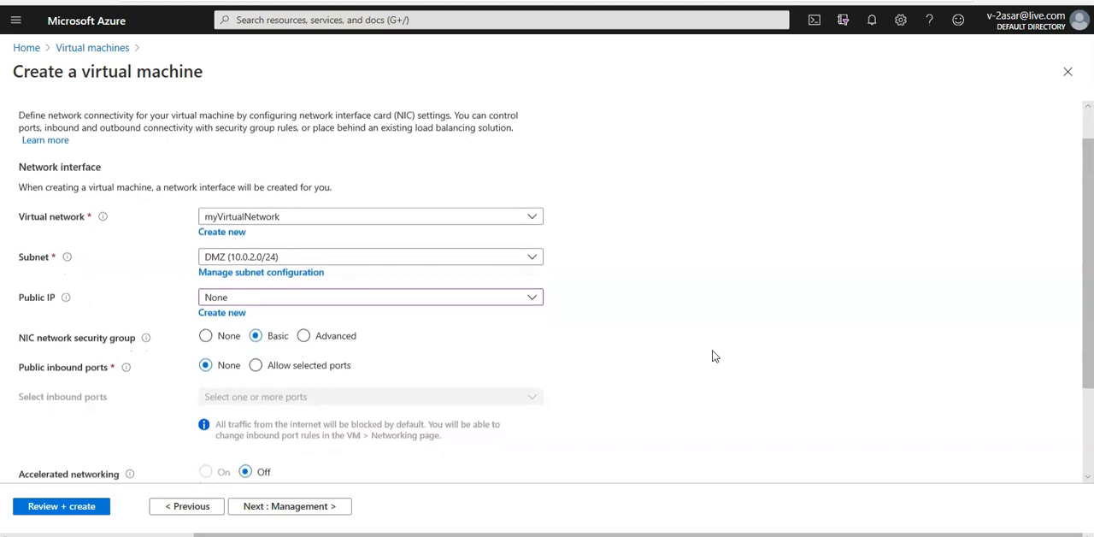
pyautogui.scroll(-1, 714, 356)
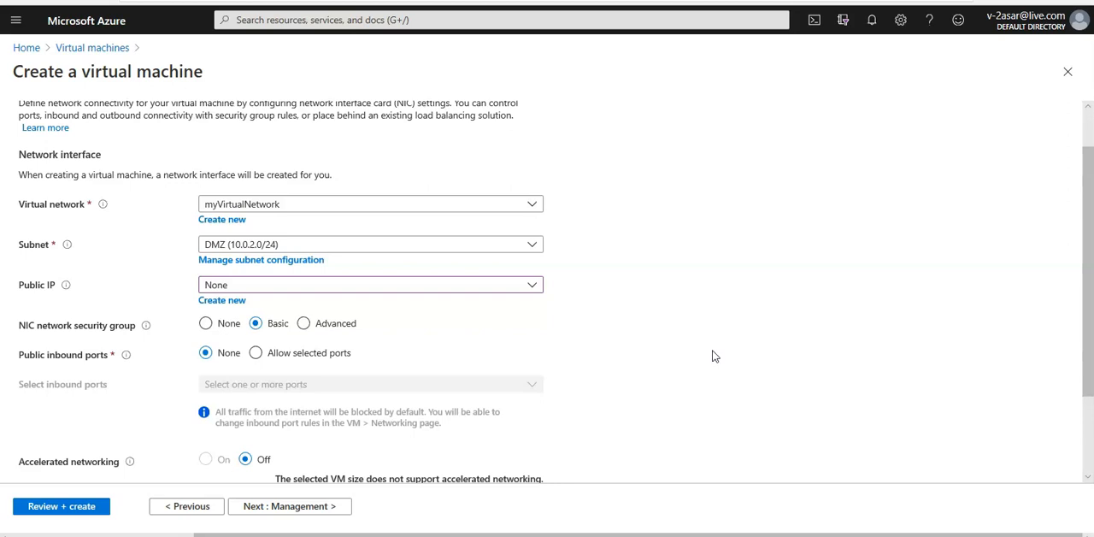
# Continue to the virtual machine's management settings and start creating a new diagnostics storage account.
pyautogui.click(301, 505)
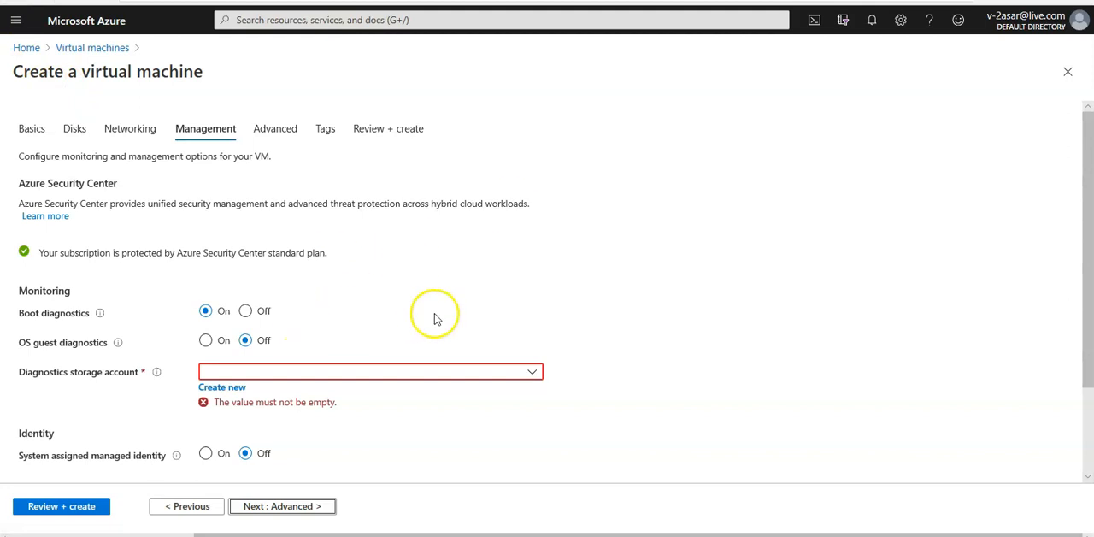
pyautogui.scroll(-1, 434, 319)
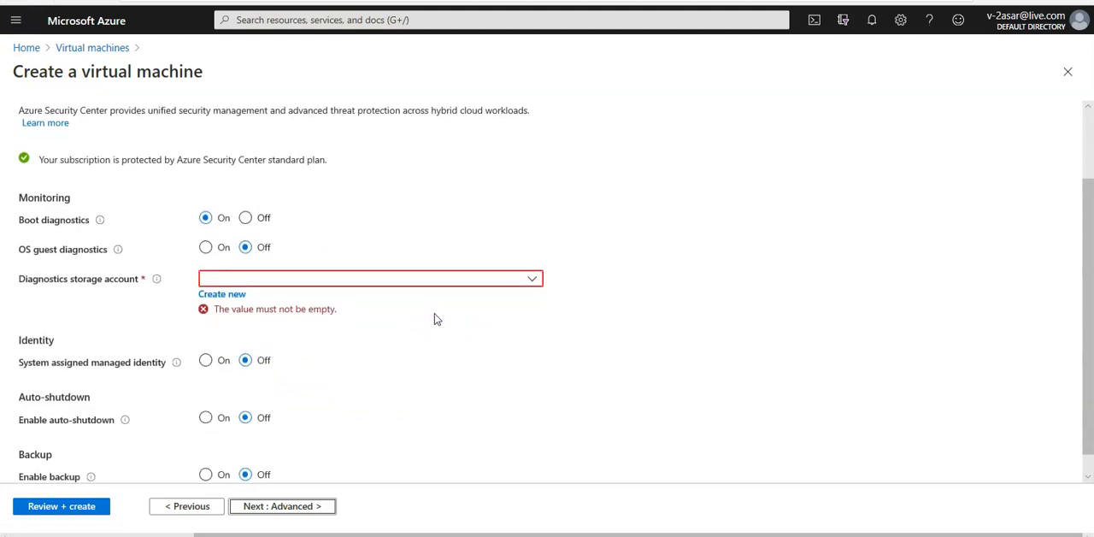
pyautogui.click(226, 296)
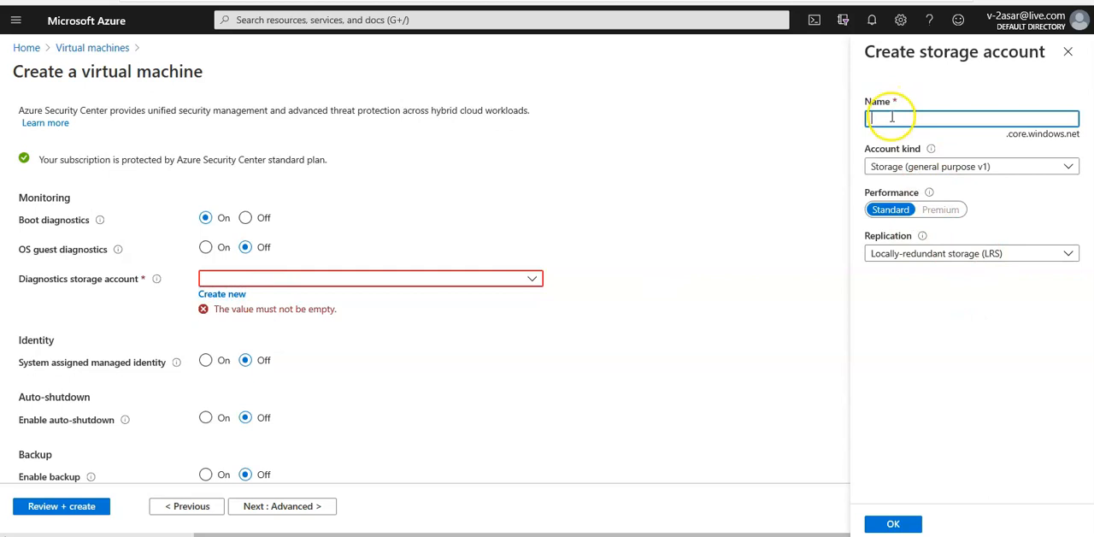
# Try myStorageAccount as the name of the new diagnostics storage account and clear the entry.
pyautogui.write('myStorageAc')
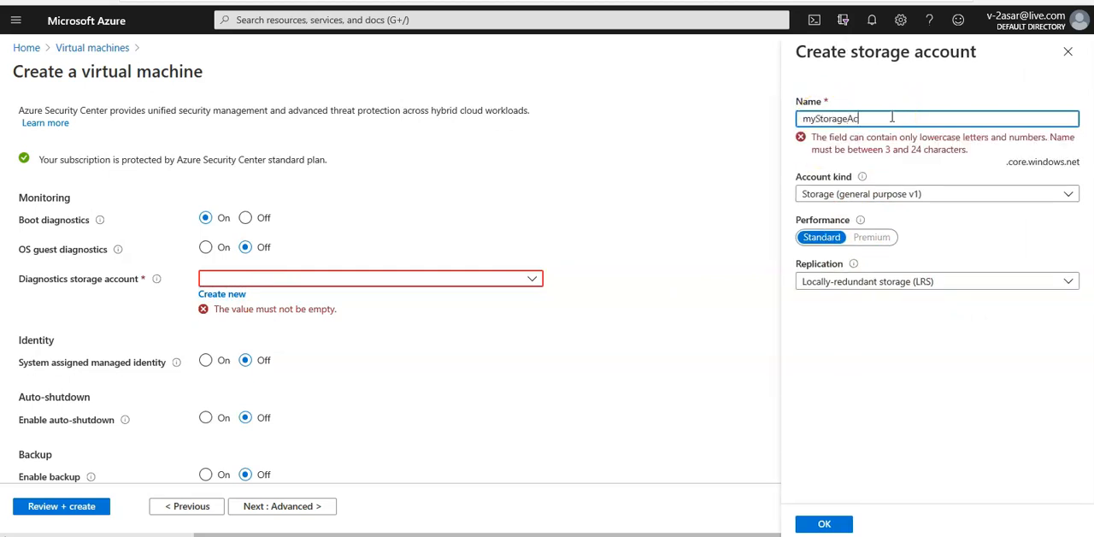
pyautogui.write('co')
pyautogui.press('BackSpace')
pyautogui.press('BackSpace')
pyautogui.press('BackSpace')
pyautogui.write('ccount')
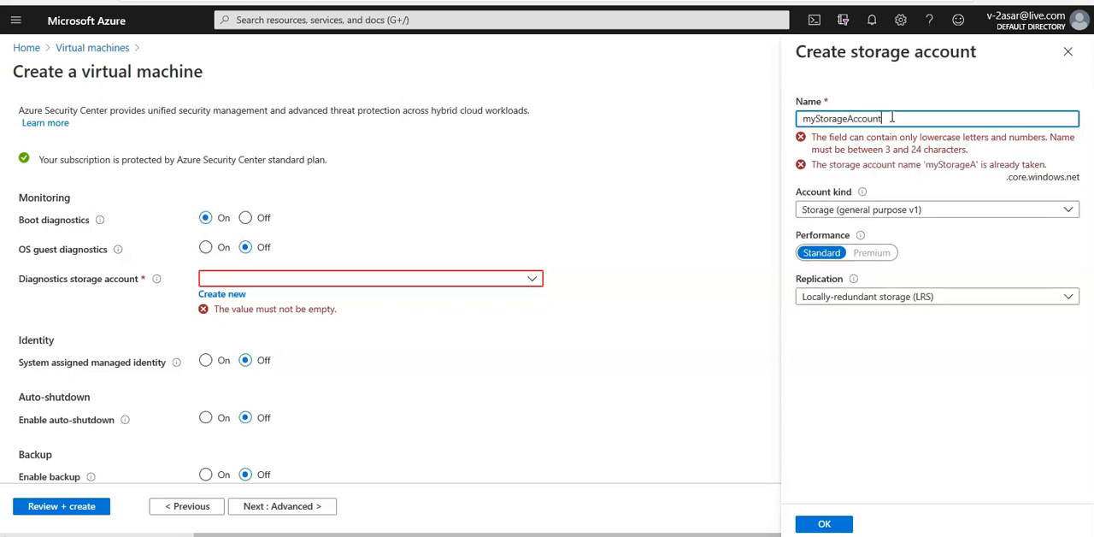
pyautogui.press('BackSpace')
pyautogui.press('BackSpace')
pyautogui.press('BackSpace')
pyautogui.press('BackSpace')
pyautogui.press('BackSpace')
pyautogui.press('BackSpace')
pyautogui.press('BackSpace')
pyautogui.press('BackSpace')
pyautogui.press('BackSpace')
pyautogui.press('BackSpace')
pyautogui.press('BackSpace')
pyautogui.press('BackSpace')
pyautogui.press('BackSpace')
pyautogui.press('BackSpace')
pyautogui.press('BackSpace')
pyautogui.press('BackSpace')
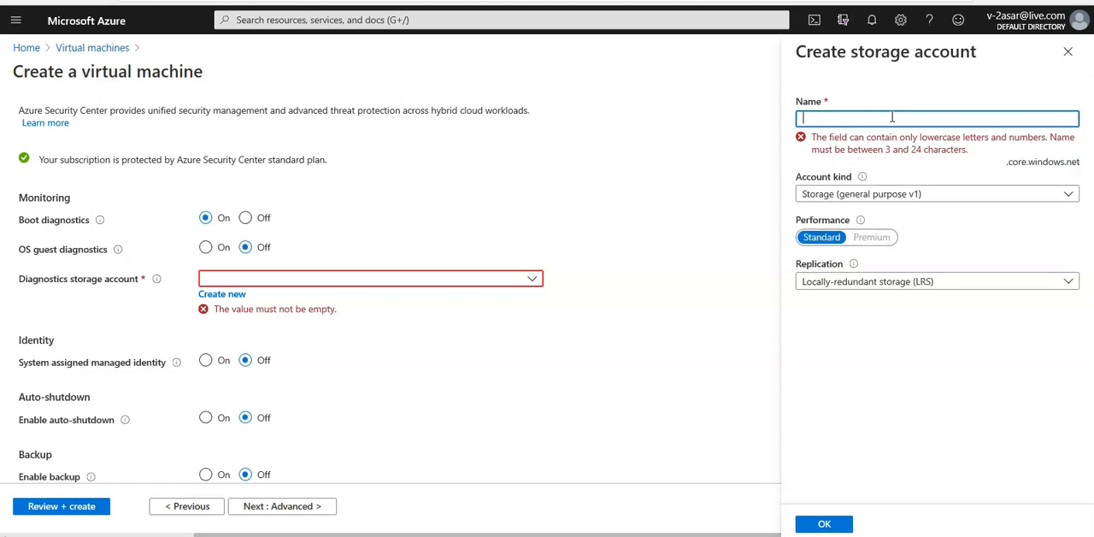
# Name the new diagnostics storage account asarmystorageaccount and add it to the virtual machine's management settings.
pyautogui.write('mystorage')
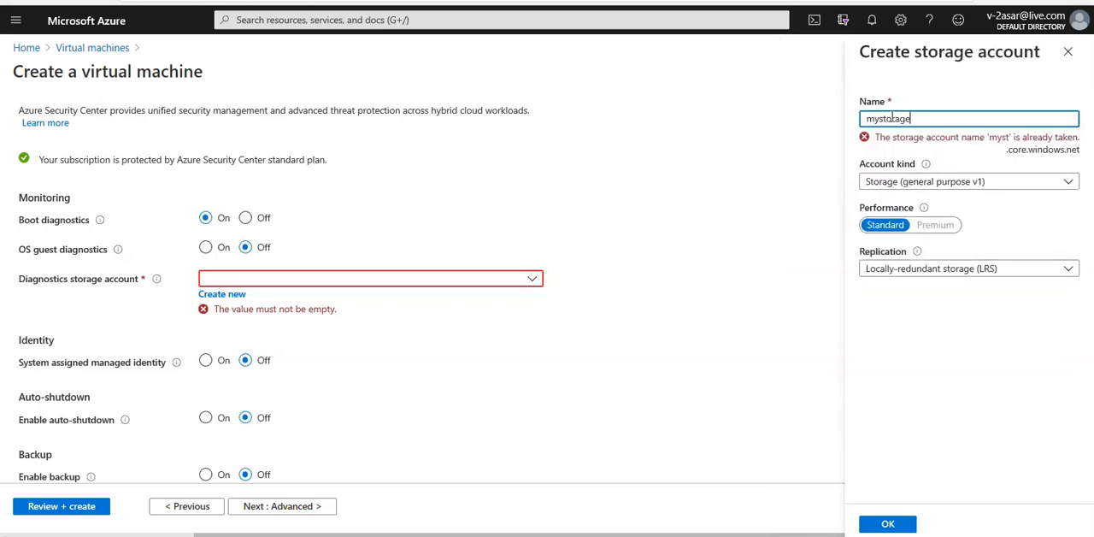
pyautogui.write('account')
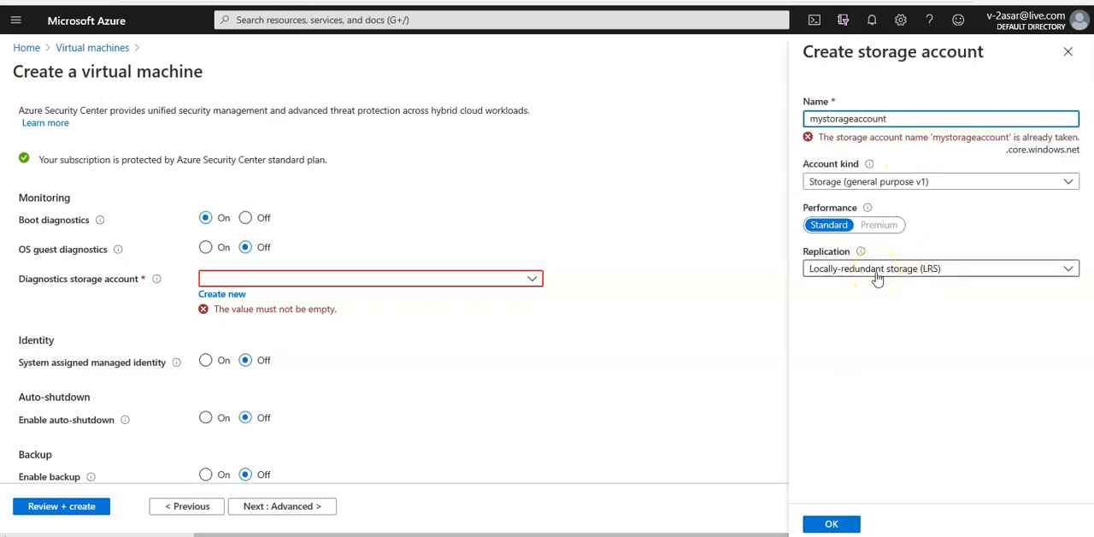
pyautogui.click(832, 523)
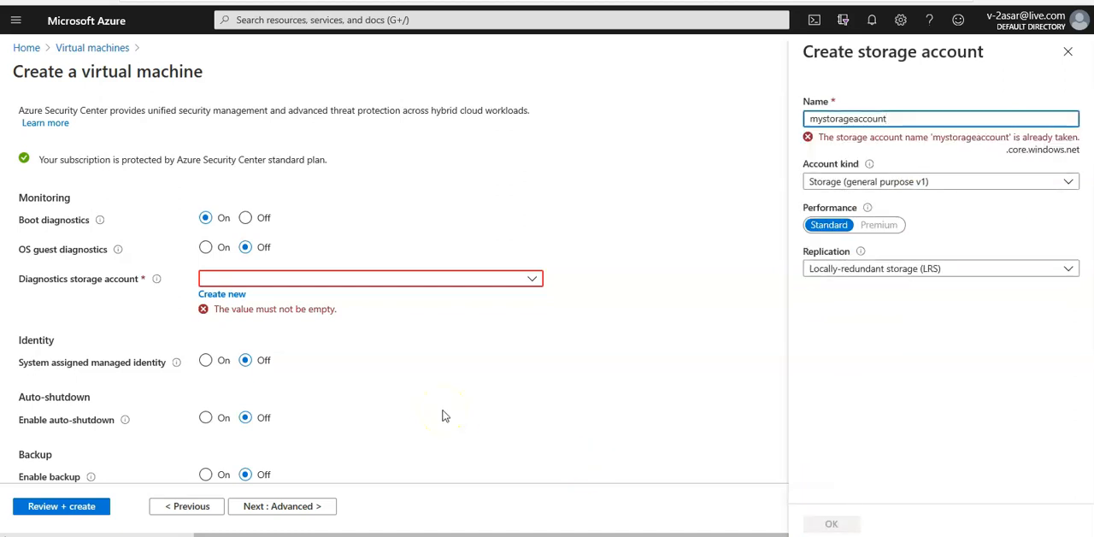
pyautogui.press('Home')
pyautogui.write('asar')
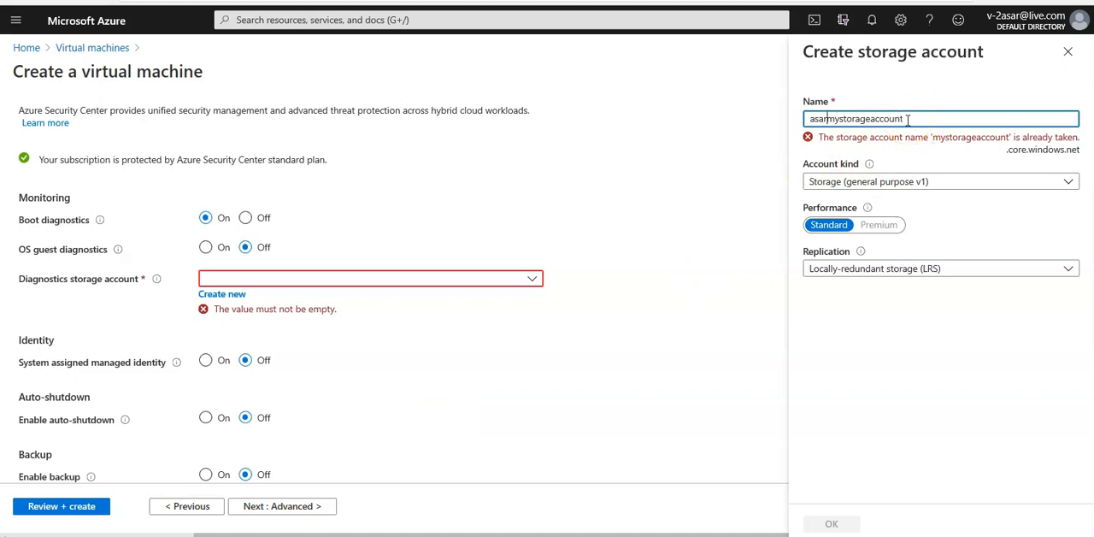
pyautogui.click(891, 520)
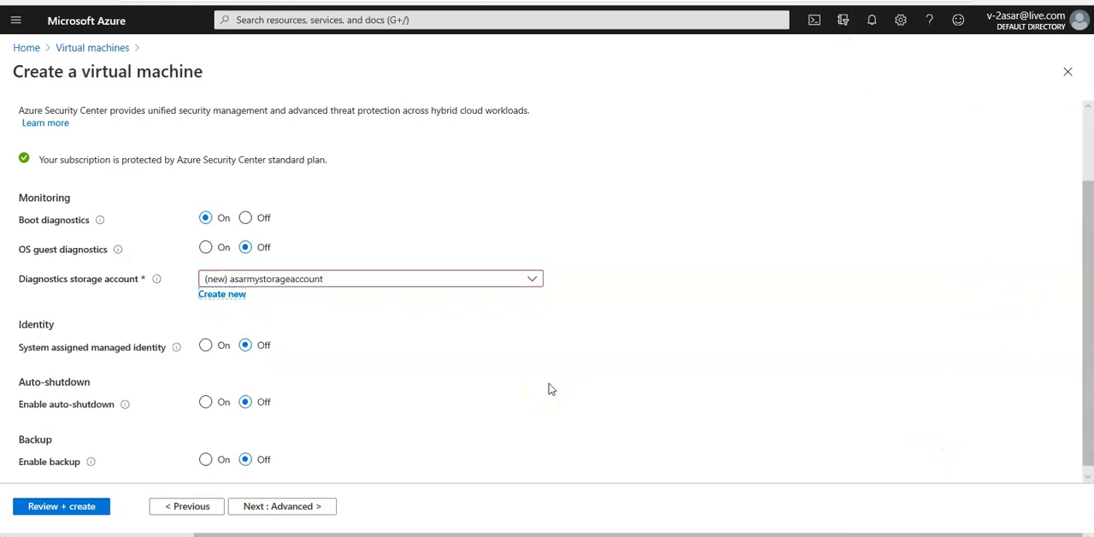
# Review the virtual machine configuration and deploy the machine once validation has run.
pyautogui.scroll(-1, 552, 389)
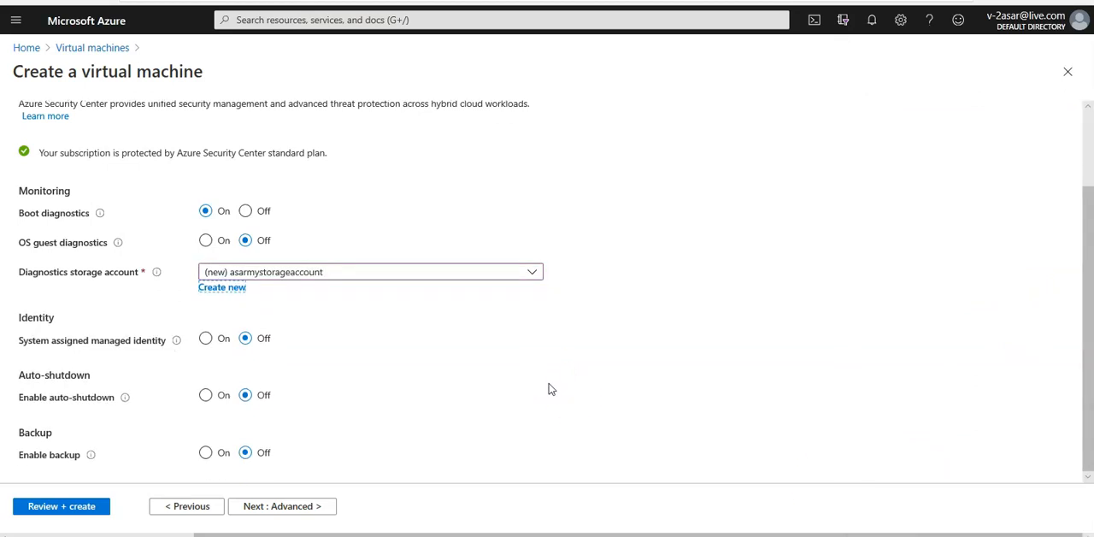
pyautogui.click(96, 508)
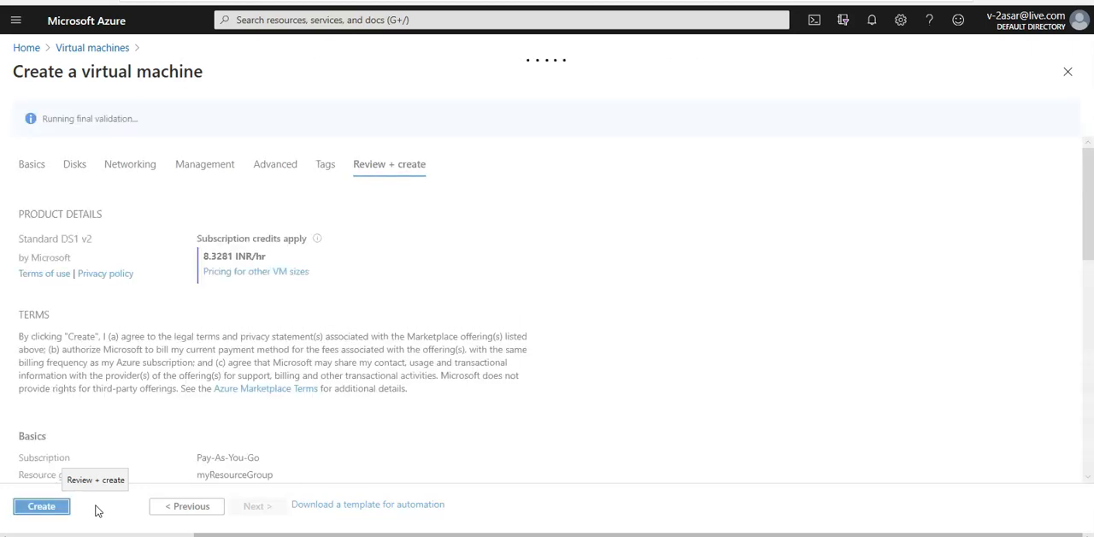
pyautogui.click(57, 507)
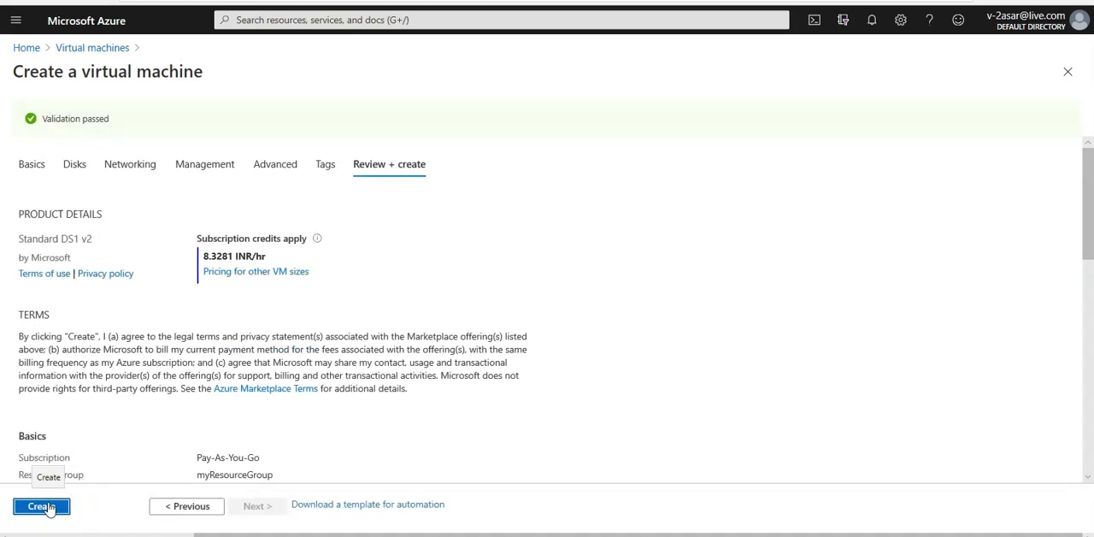
pyautogui.click(50, 507)
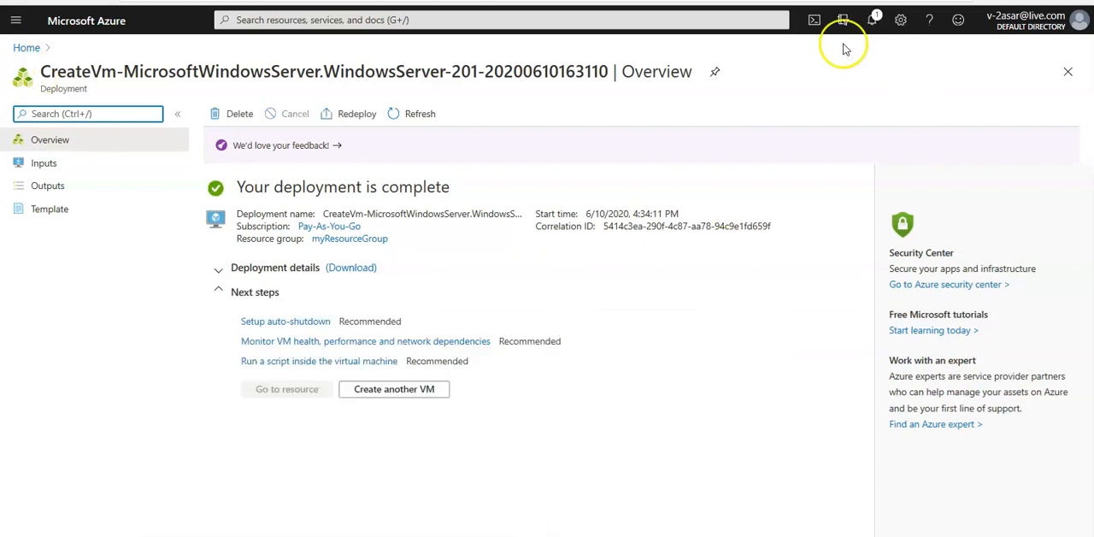
# Open the deployed myVmNva virtual machine and go from its networking settings to its network interface.
pyautogui.click(873, 21)
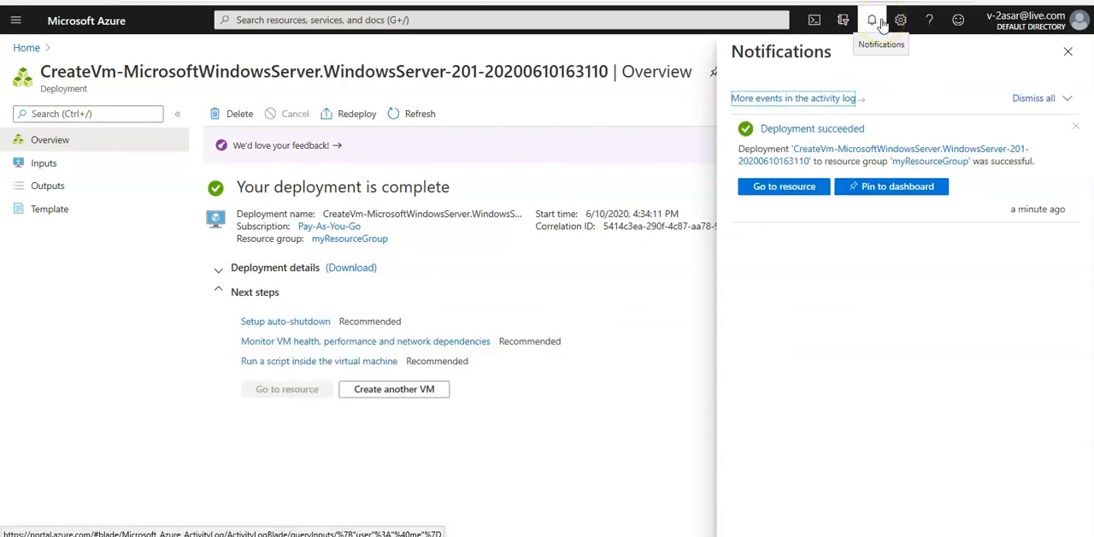
pyautogui.click(774, 189)
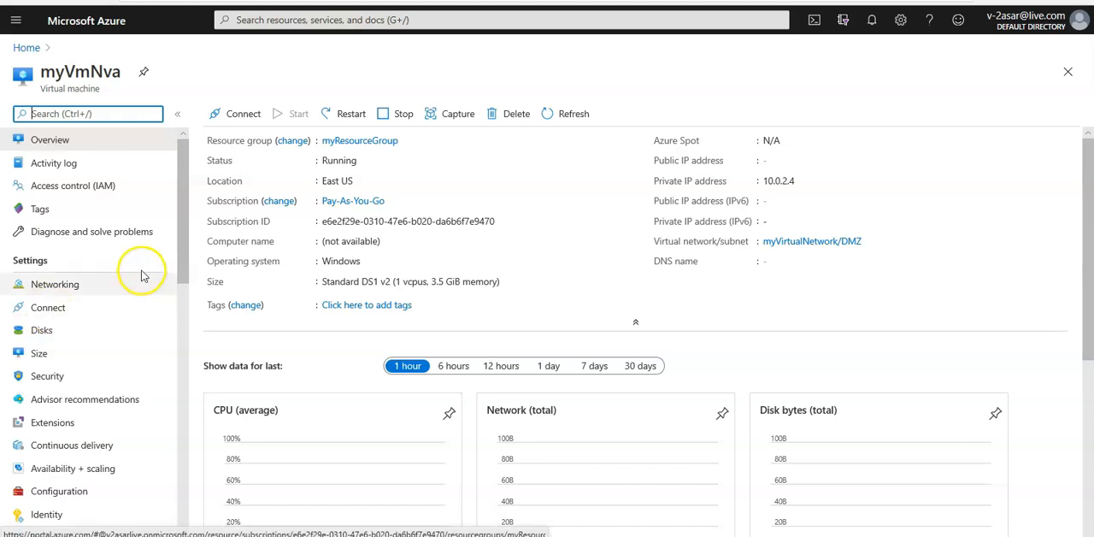
pyautogui.click(59, 291)
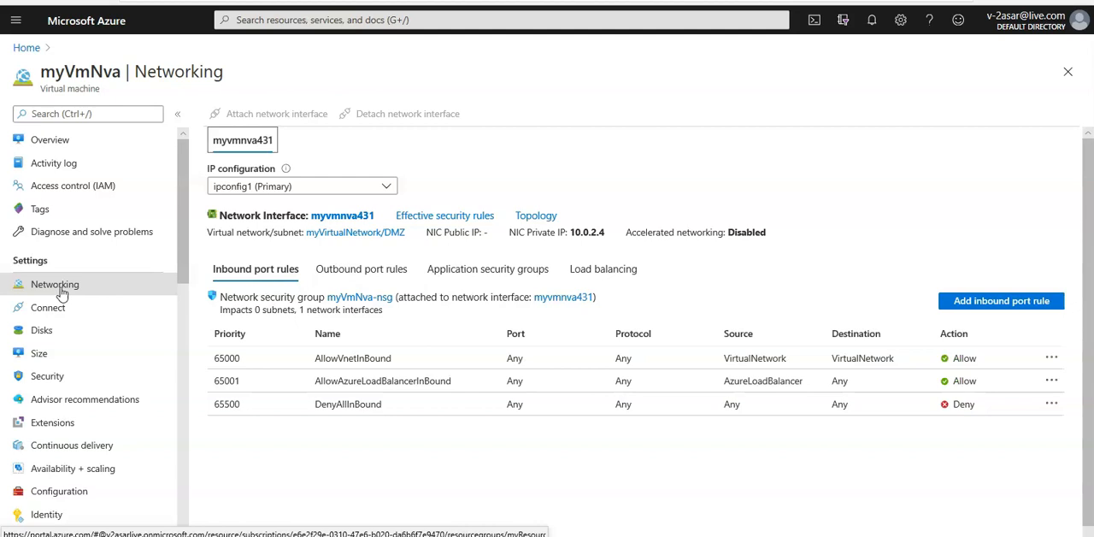
pyautogui.click(341, 219)
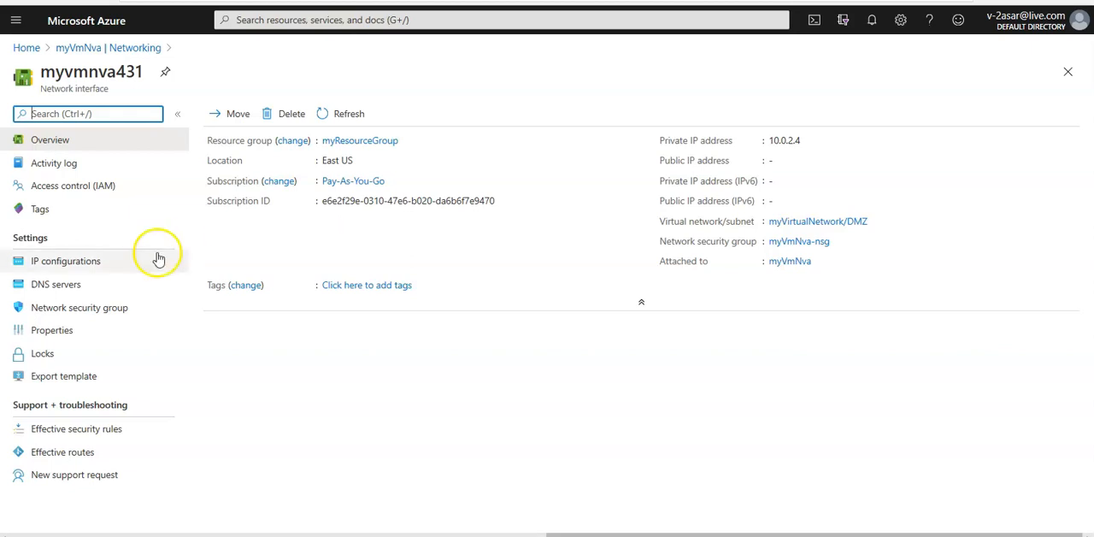
# Enable IP forwarding in the network interface's IP configurations and save the setting.
pyautogui.click(62, 267)
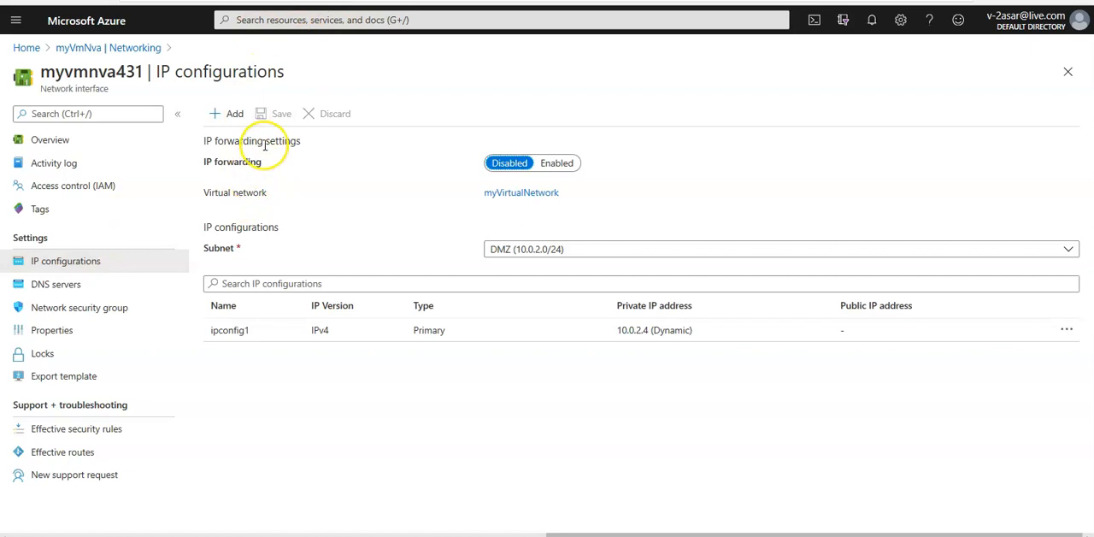
pyautogui.click(578, 167)
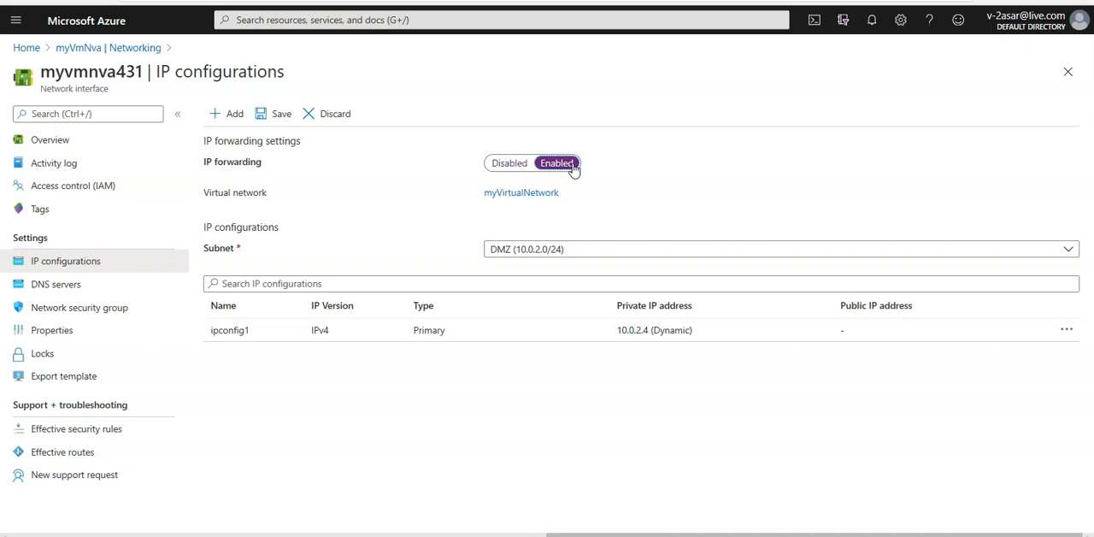
pyautogui.click(275, 115)
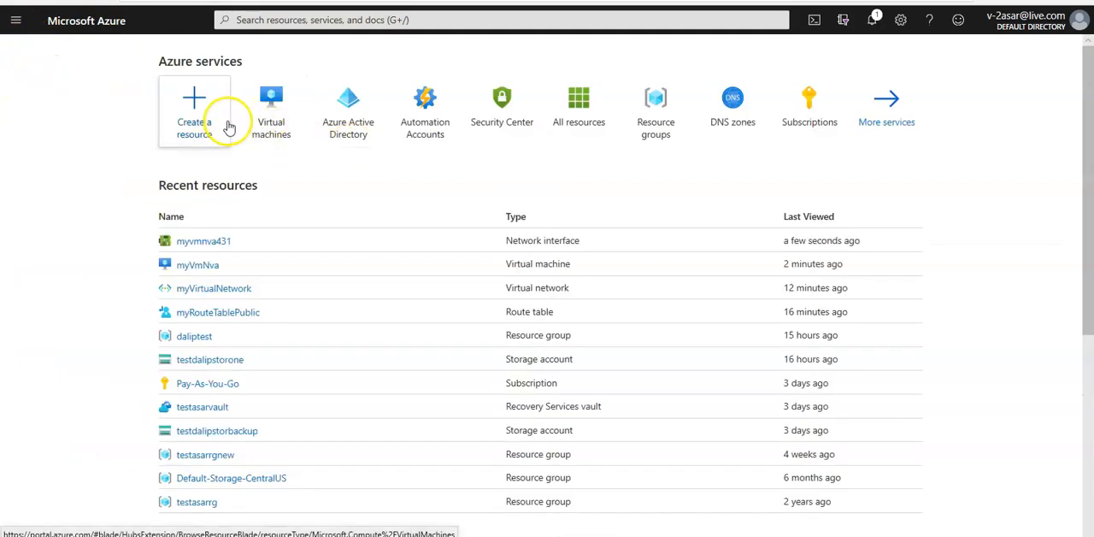
# Start creating a Windows Server 2016 Datacenter virtual machine in the resource group myResourceGroup.
pyautogui.click(204, 127)
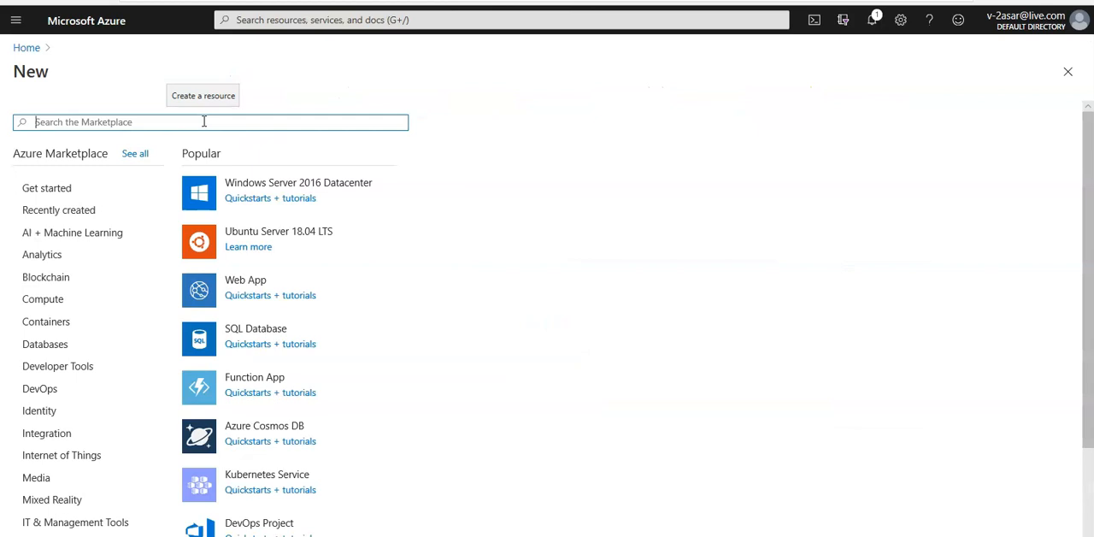
pyautogui.click(335, 185)
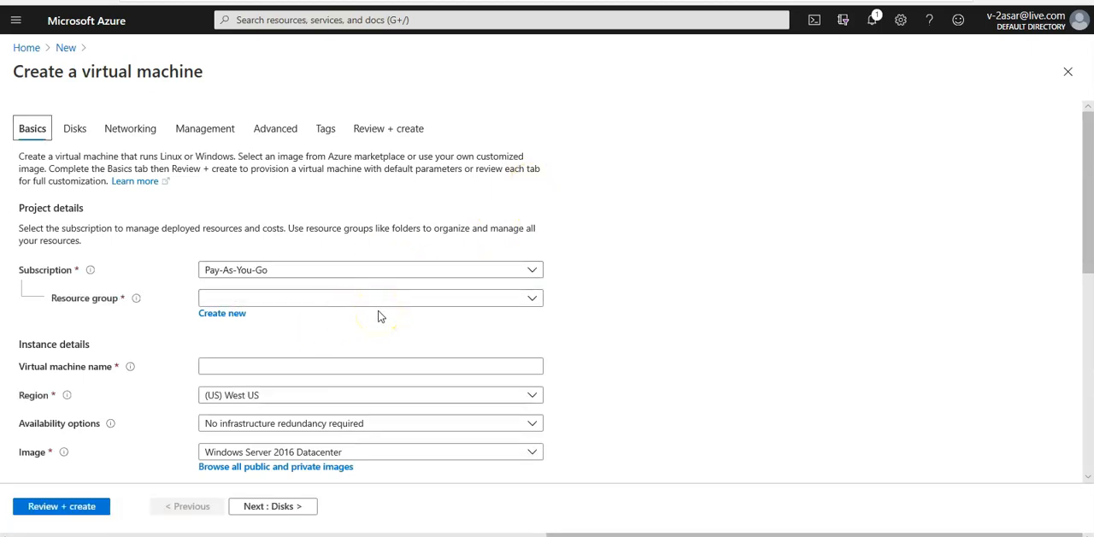
pyautogui.click(334, 301)
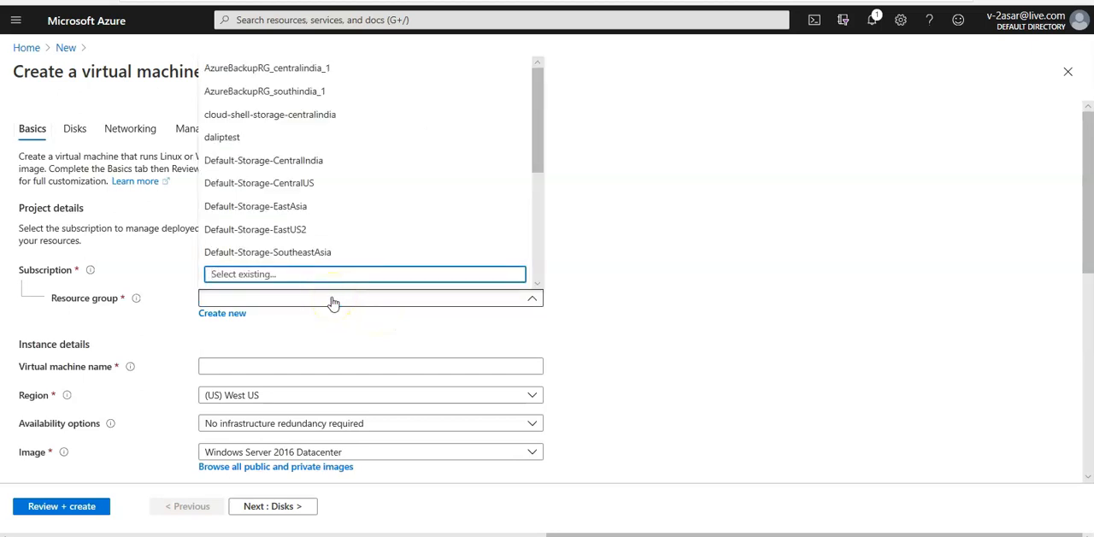
pyautogui.write('my')
pyautogui.click(259, 251)
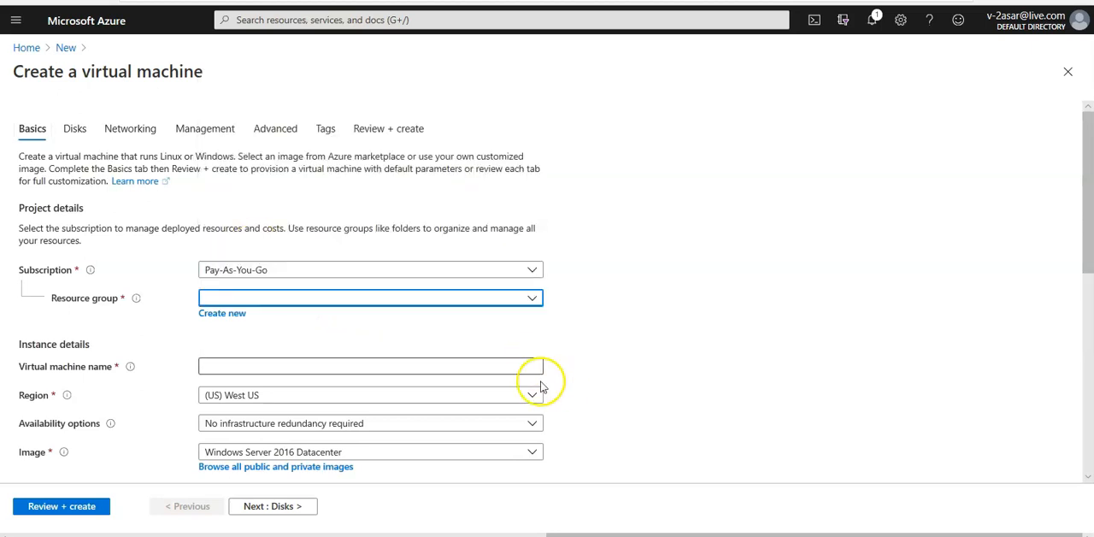
# Name the new virtual machine myVmPublic.
pyautogui.click(265, 364)
pyautogui.write('my')
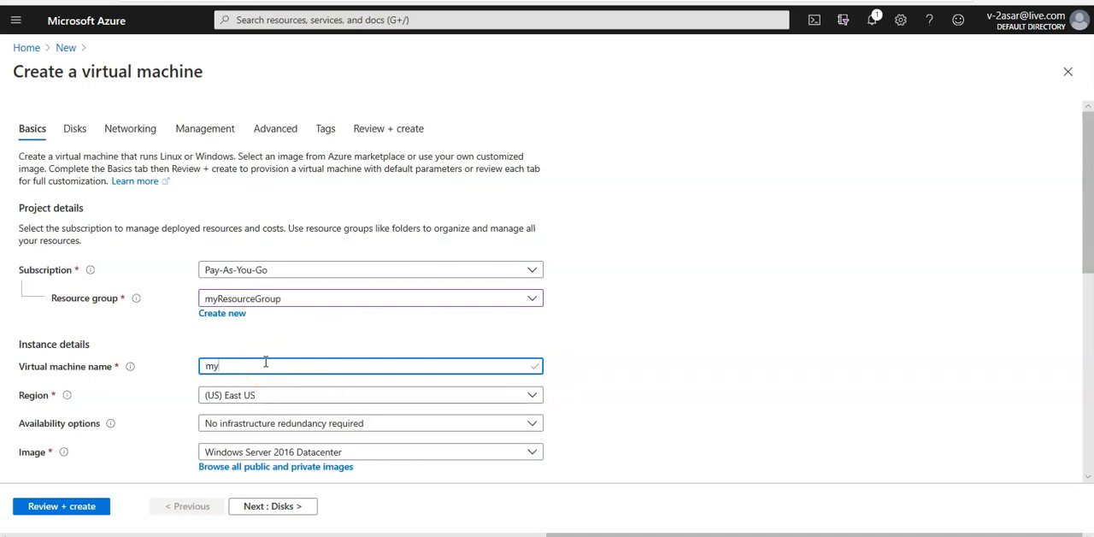
pyautogui.write('VmPublic')
pyautogui.click(668, 356)
# Enter the administrator's username for the virtual machine, then type and confirm the account password.
pyautogui.scroll(-2, 668, 356)
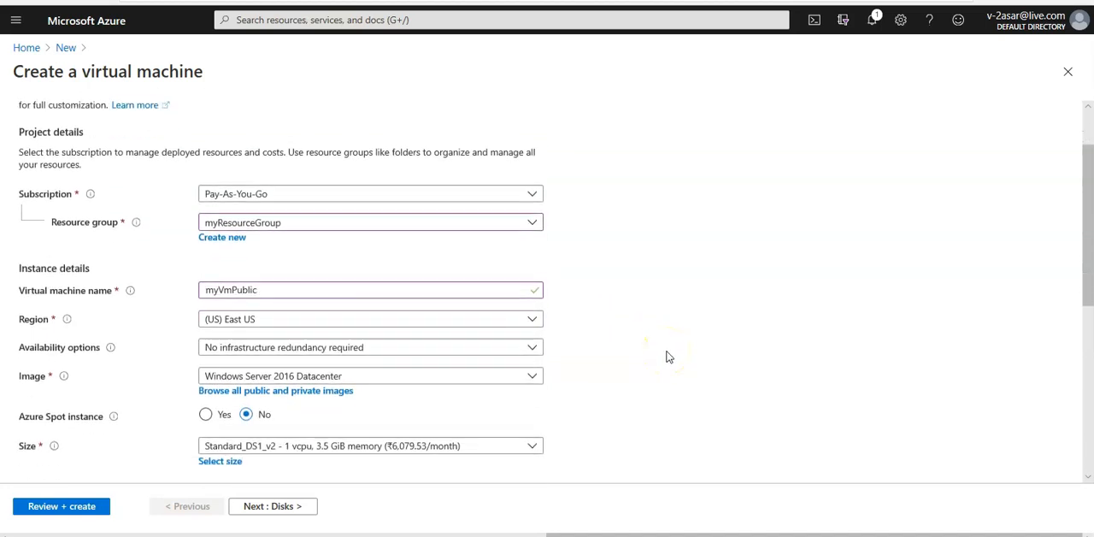
pyautogui.scroll(-2, 668, 357)
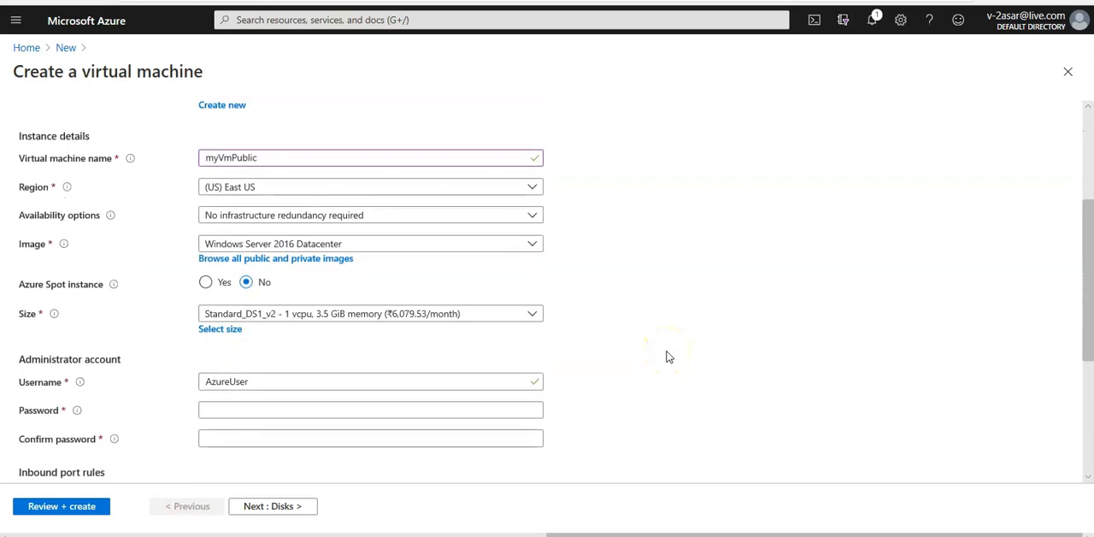
pyautogui.doubleClick(360, 332)
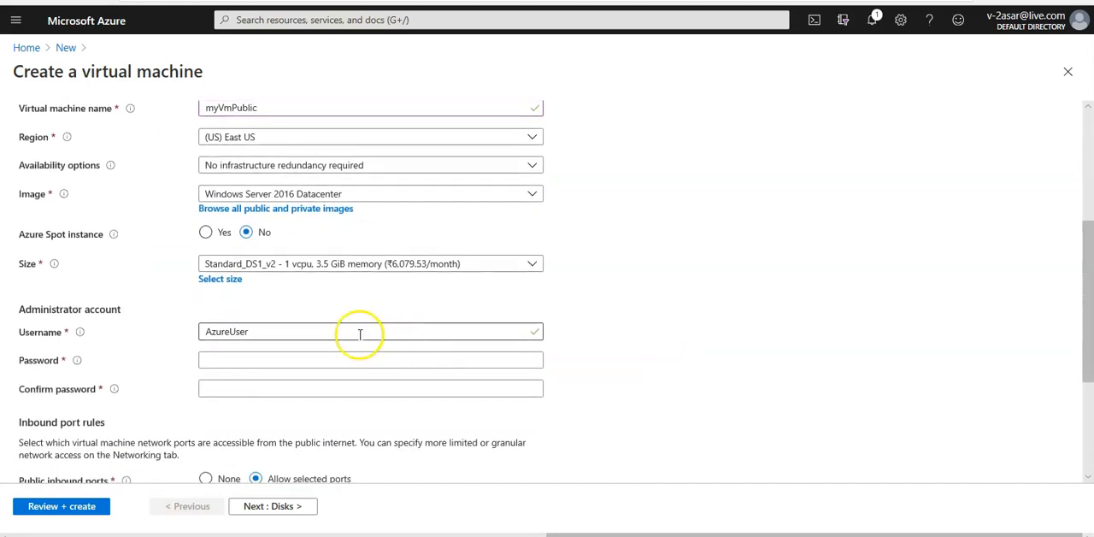
pyautogui.write('ashish')
pyautogui.press('Tab')
pyautogui.write('•••••••••••••')
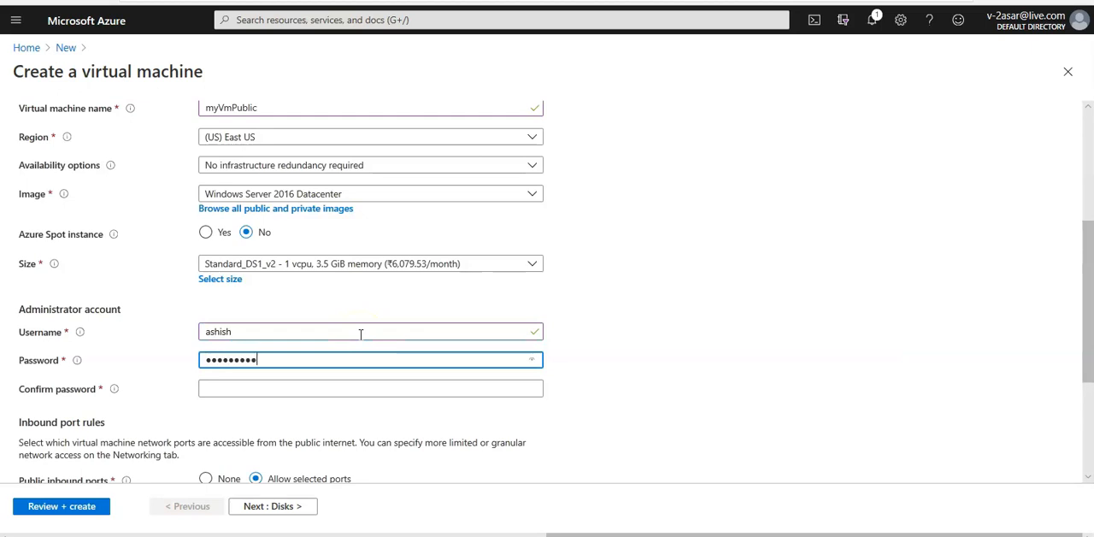
pyautogui.write('•••')
pyautogui.press('Tab')
pyautogui.write('•••••••••')
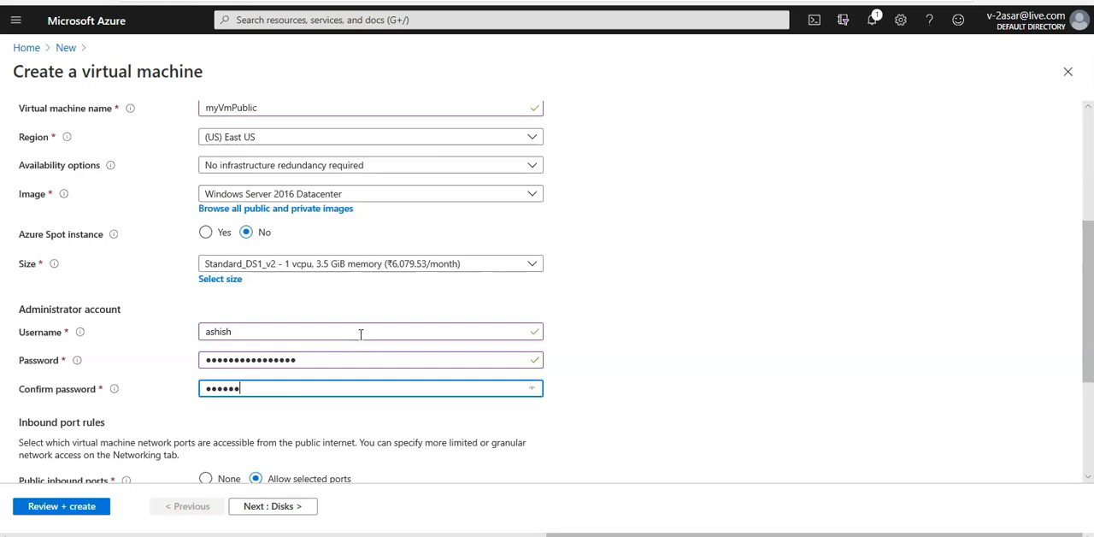
pyautogui.write('•••••••')
pyautogui.click(758, 371)
# Add HTTP (80) to the virtual machine's allowed public inbound ports, keeping RDP (3389) selected.
pyautogui.scroll(-1, 757, 373)
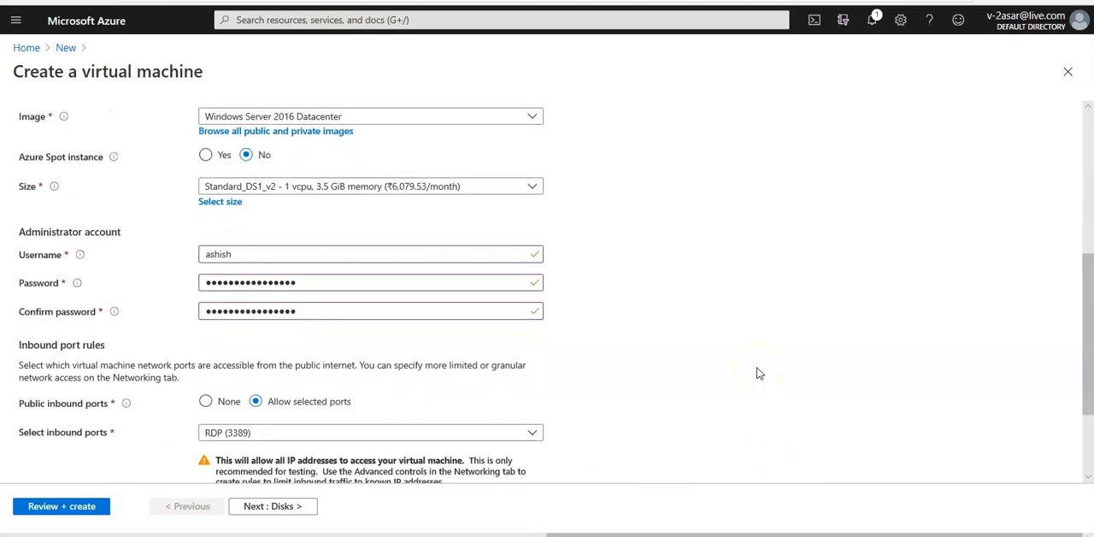
pyautogui.scroll(-2, 659, 420)
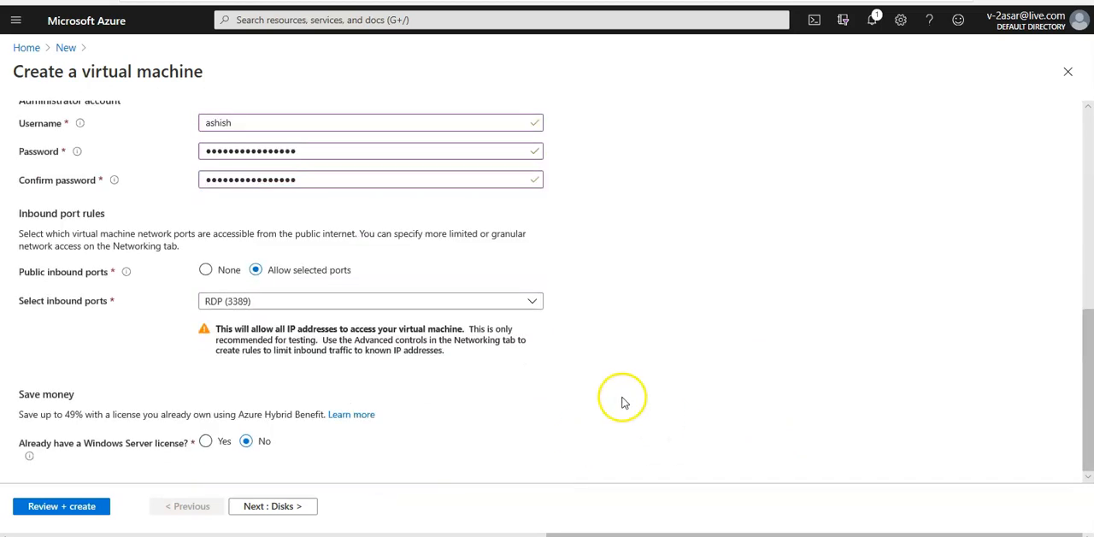
pyautogui.click(276, 304)
pyautogui.click(261, 332)
pyautogui.click(755, 333)
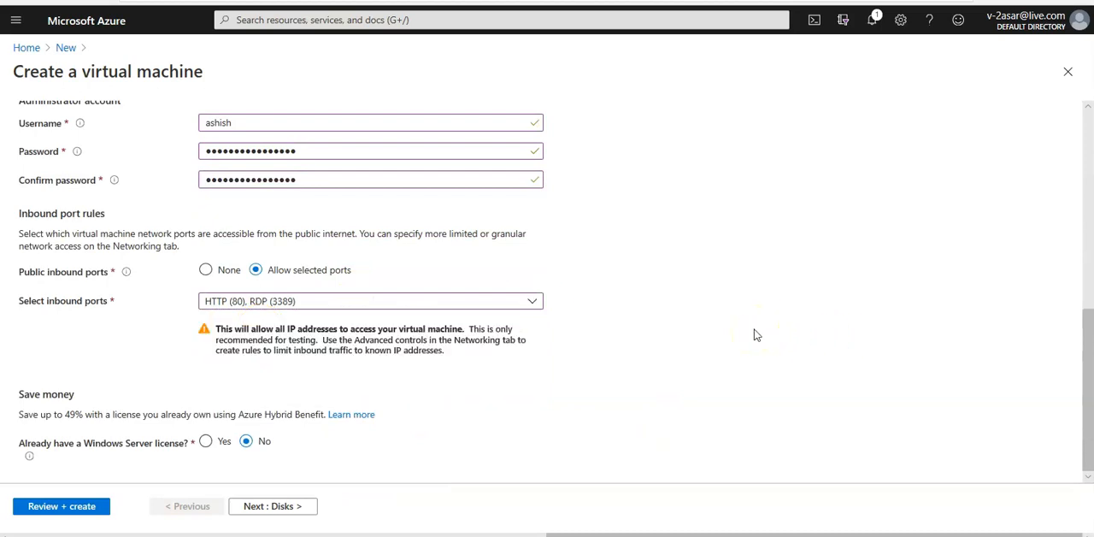
# Continue to the disk options and set the OS disk type of myVmPublic to Standard SSD.
pyautogui.click(267, 510)
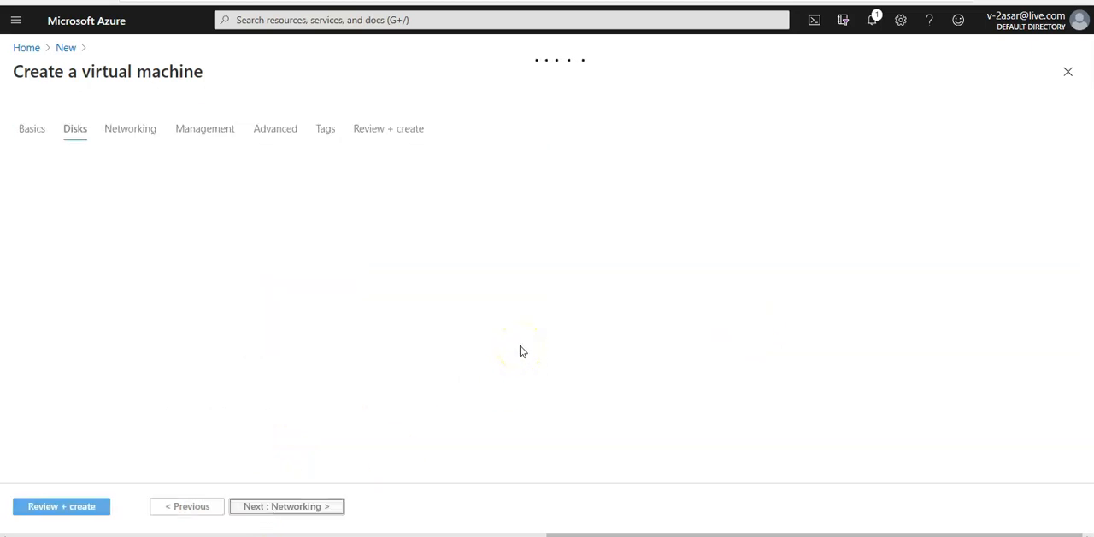
pyautogui.click(452, 219)
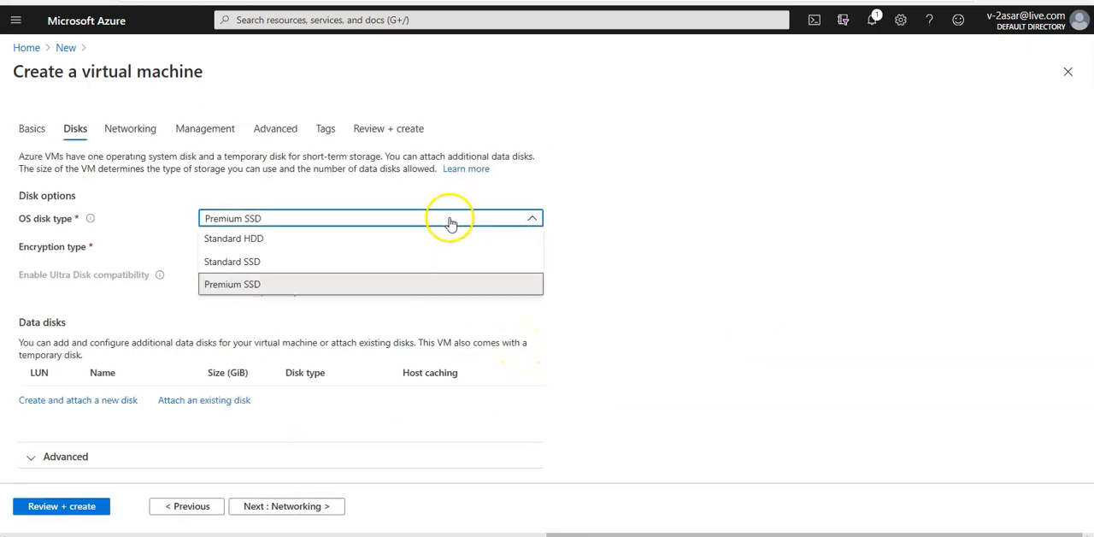
pyautogui.click(252, 262)
# Select the Public (10.0.0.0/24) subnet in the virtual machine's networking settings and continue to its management settings.
pyautogui.click(290, 510)
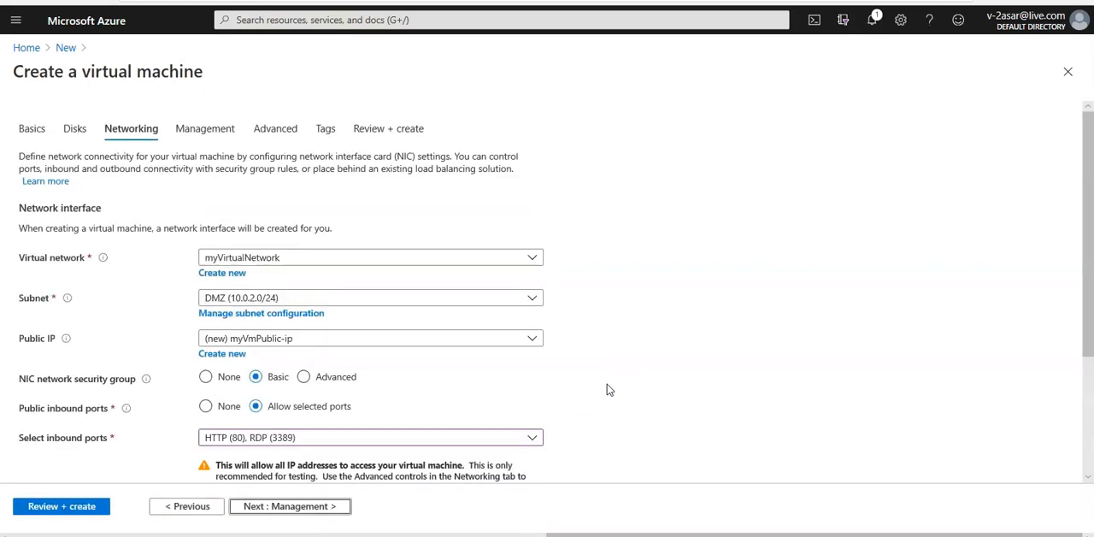
pyautogui.click(301, 304)
pyautogui.click(246, 392)
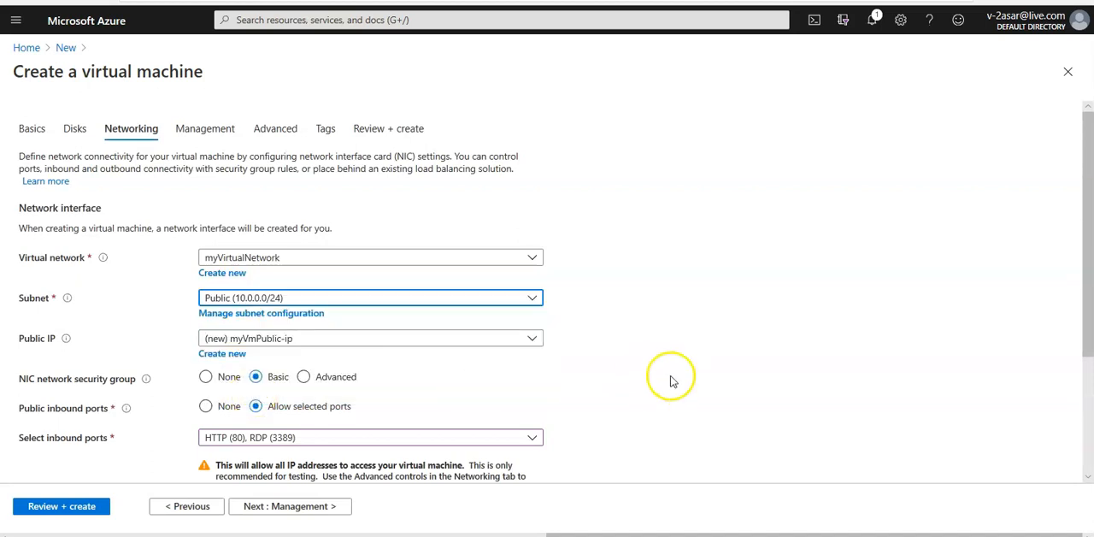
pyautogui.scroll(-2, 672, 382)
pyautogui.scroll(-3, 672, 382)
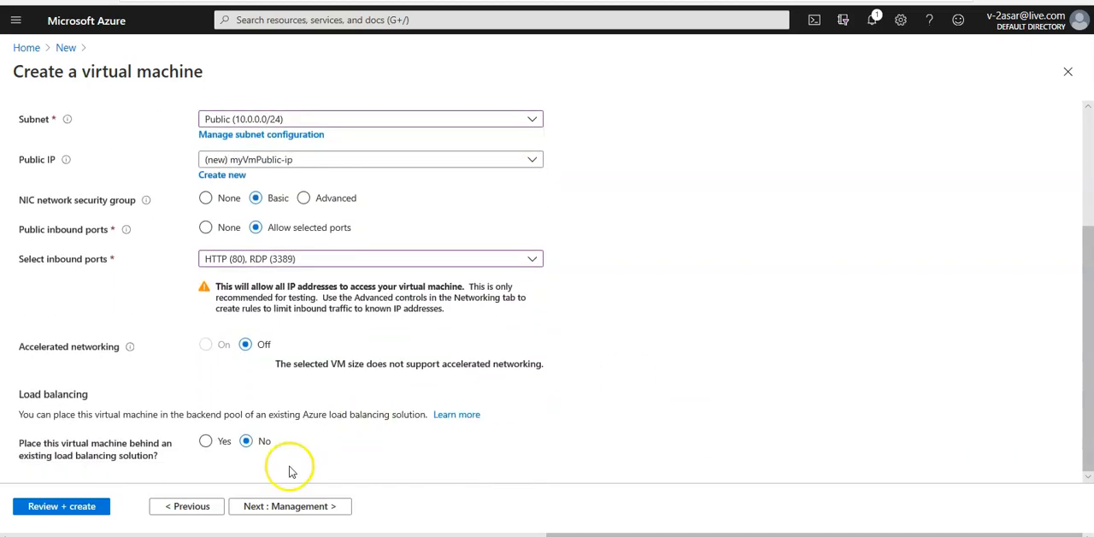
pyautogui.click(282, 508)
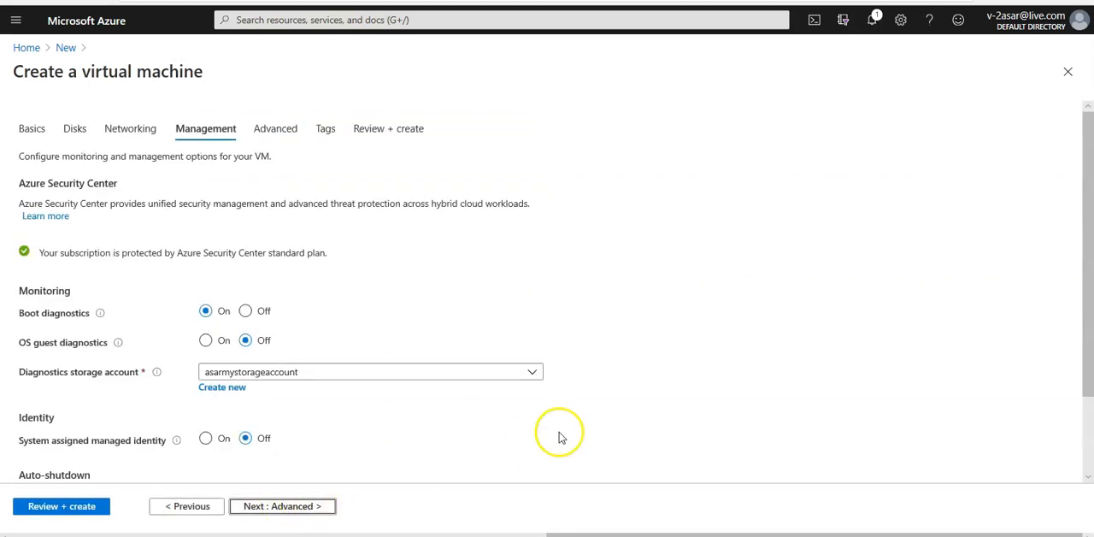
# Submit myVmPublic for creation, leaving its management and advanced settings at their defaults.
pyautogui.scroll(-1, 559, 437)
pyautogui.click(305, 506)
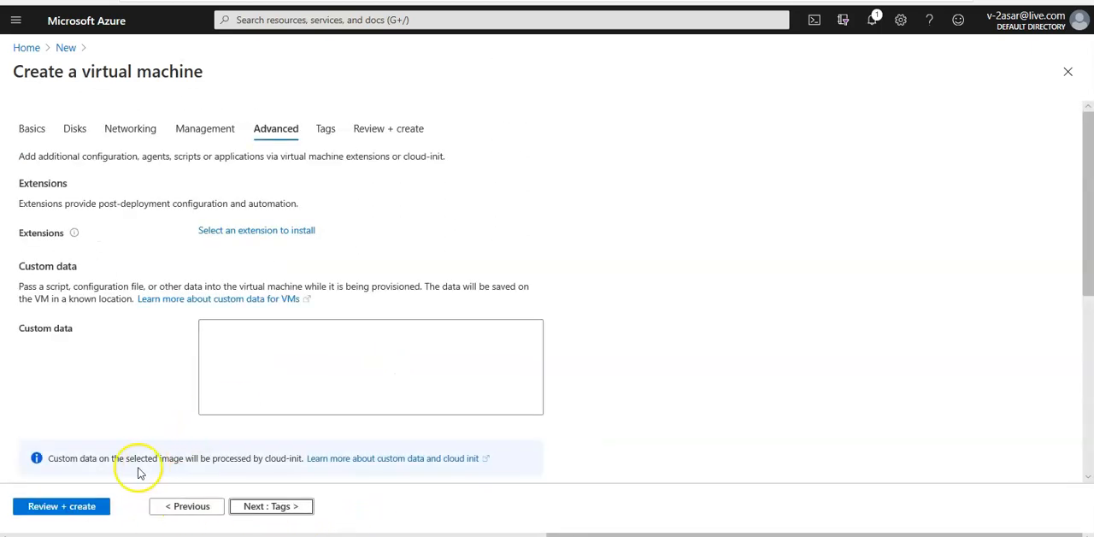
pyautogui.click(62, 506)
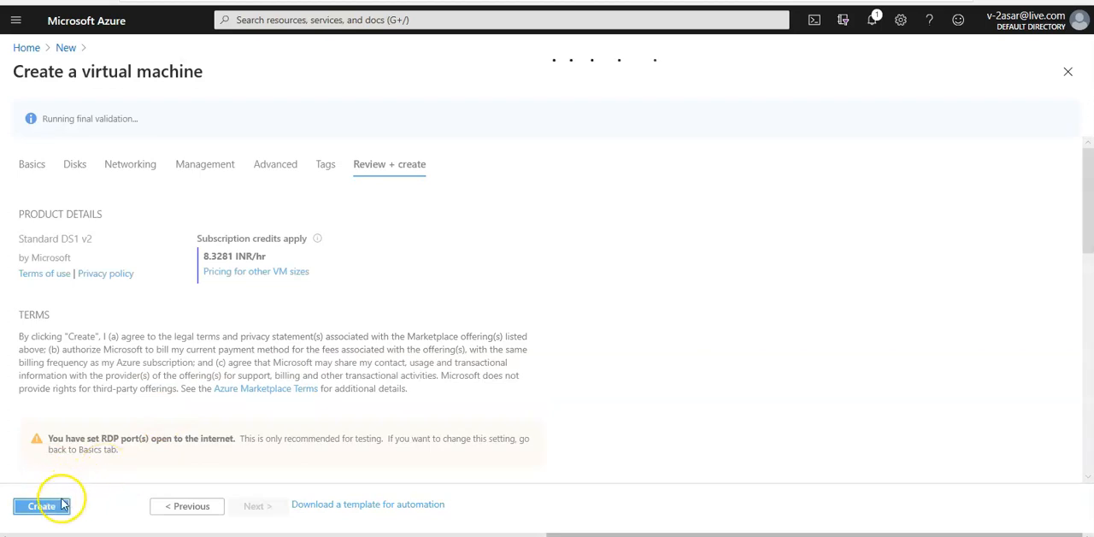
pyautogui.click(51, 508)
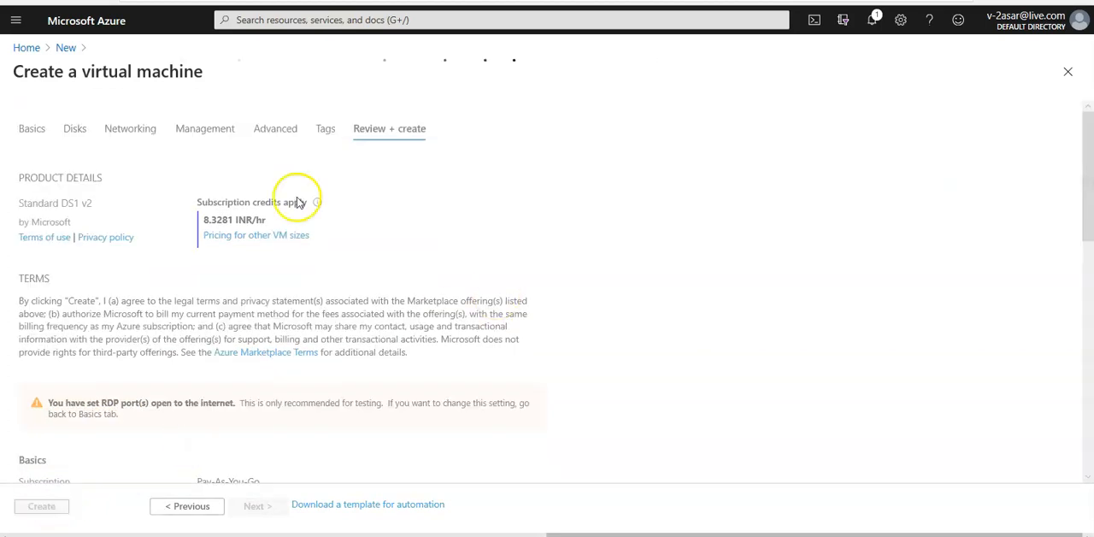
# Start creating another Windows Server 2016 Datacenter virtual machine from the portal home, placing it in the resource group myResourceGroup.
pyautogui.click(27, 49)
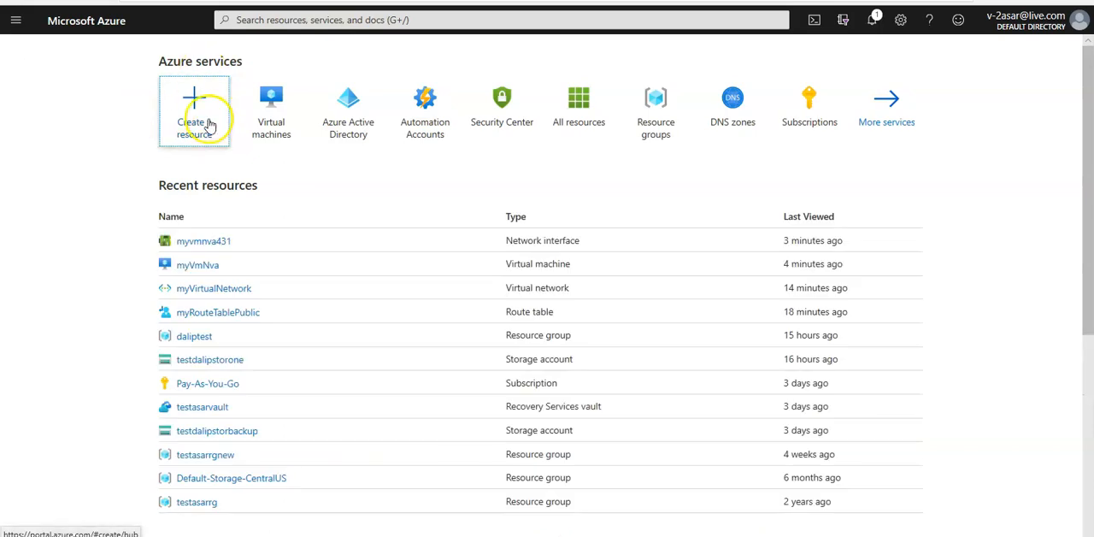
pyautogui.click(209, 125)
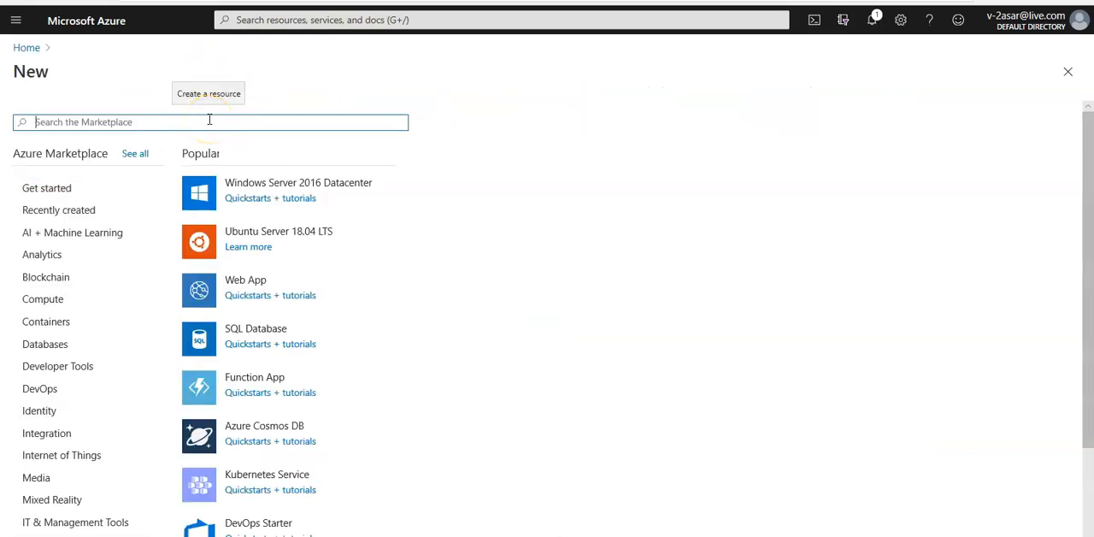
pyautogui.click(332, 188)
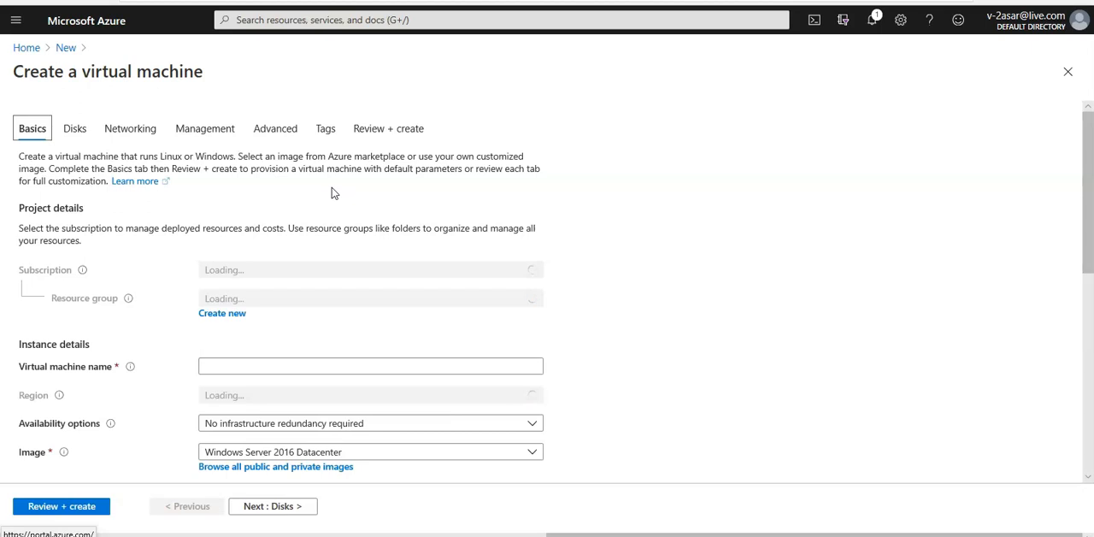
pyautogui.click(334, 306)
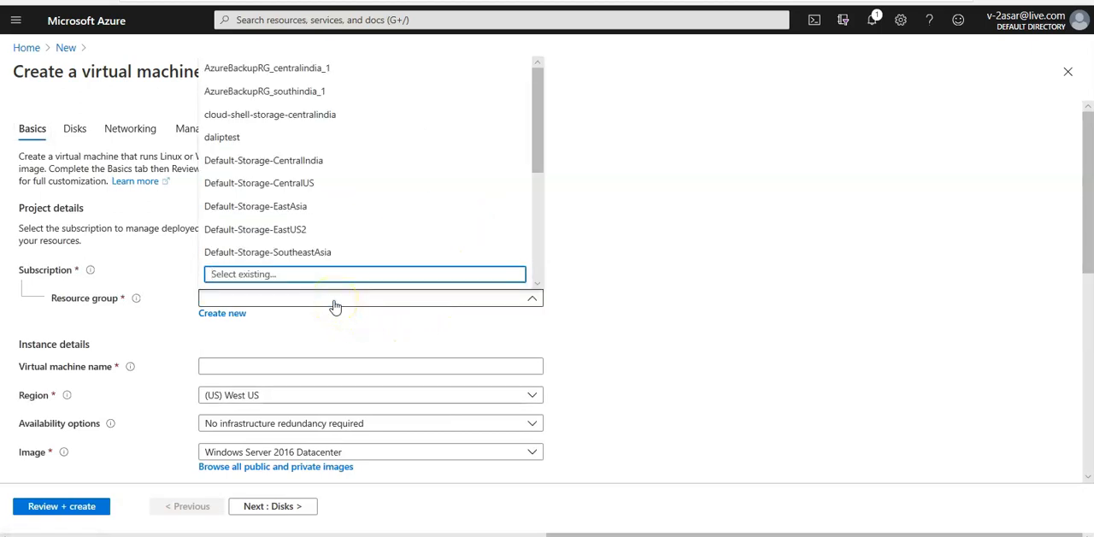
pyautogui.write('my')
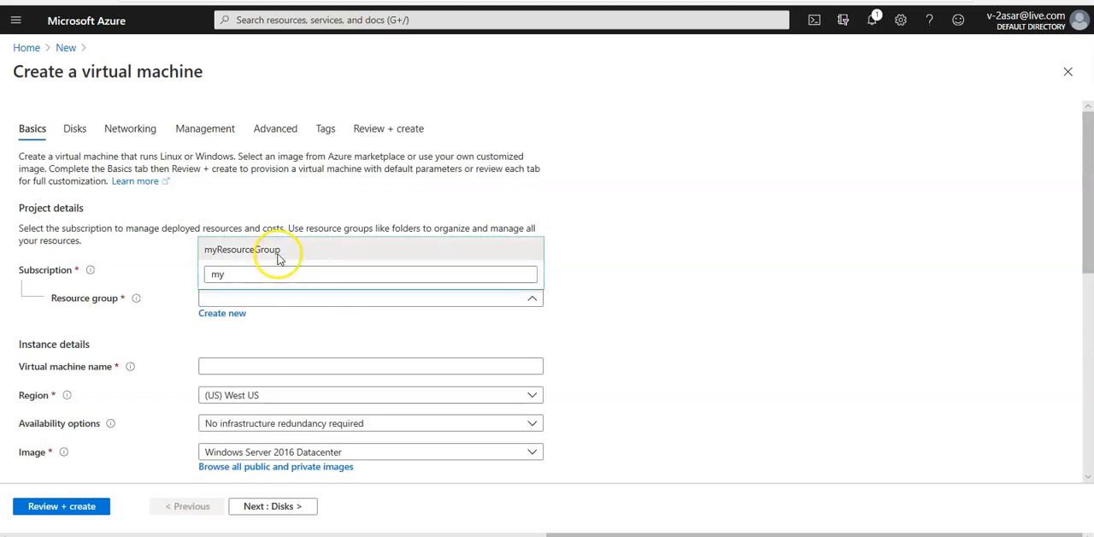
pyautogui.click(278, 250)
# Name the new virtual machine myVmPrivate.
pyautogui.click(252, 366)
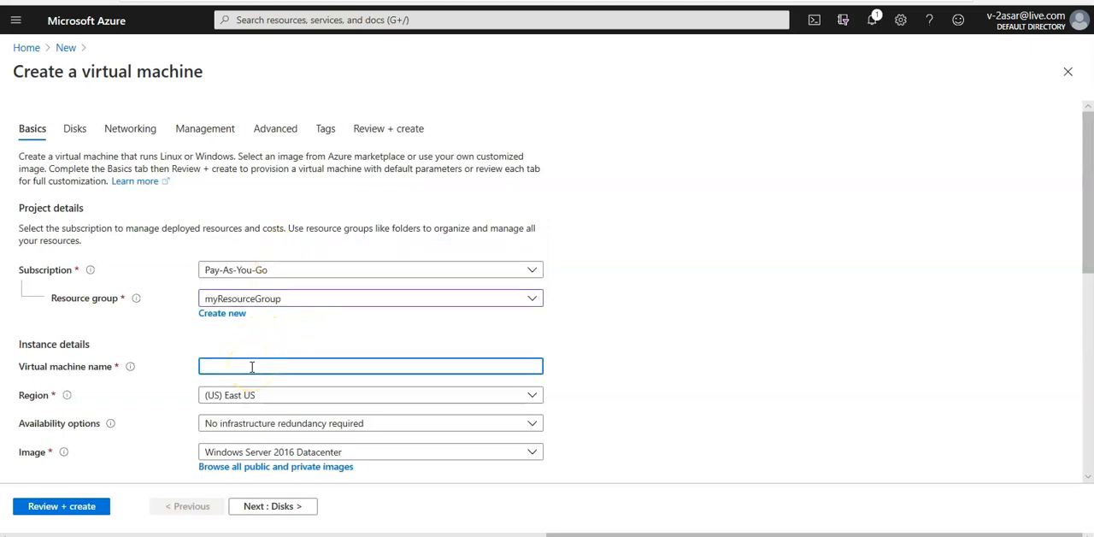
pyautogui.write('myVmPrivate')
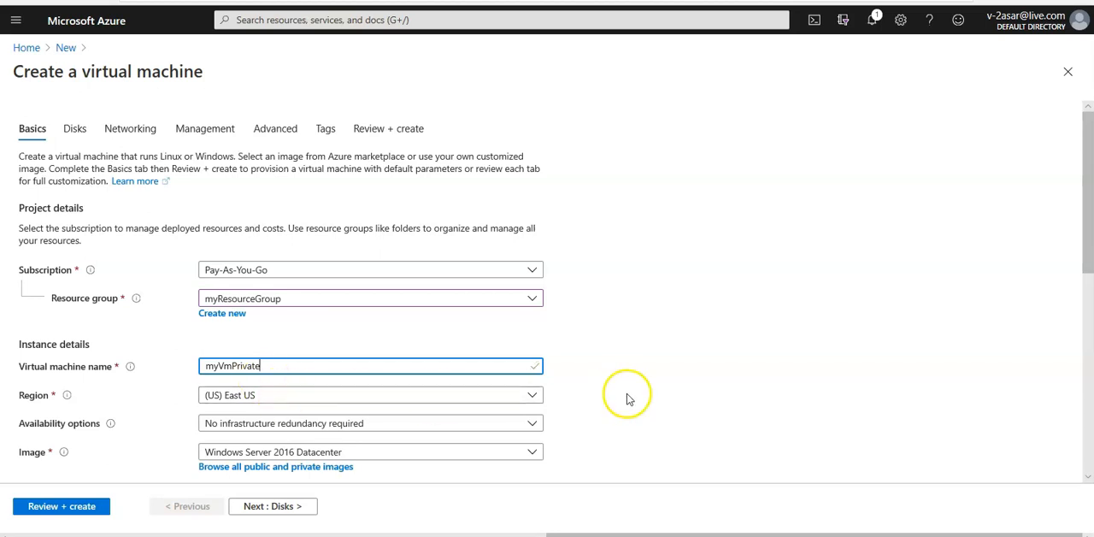
pyautogui.click(687, 398)
# Enter the administrator's username for myVmPrivate, then fill in and confirm the account password.
pyautogui.scroll(-2, 684, 400)
pyautogui.scroll(-3, 684, 398)
pyautogui.doubleClick(340, 322)
pyautogui.write('ashish')
pyautogui.press('Tab')
pyautogui.write('****************')
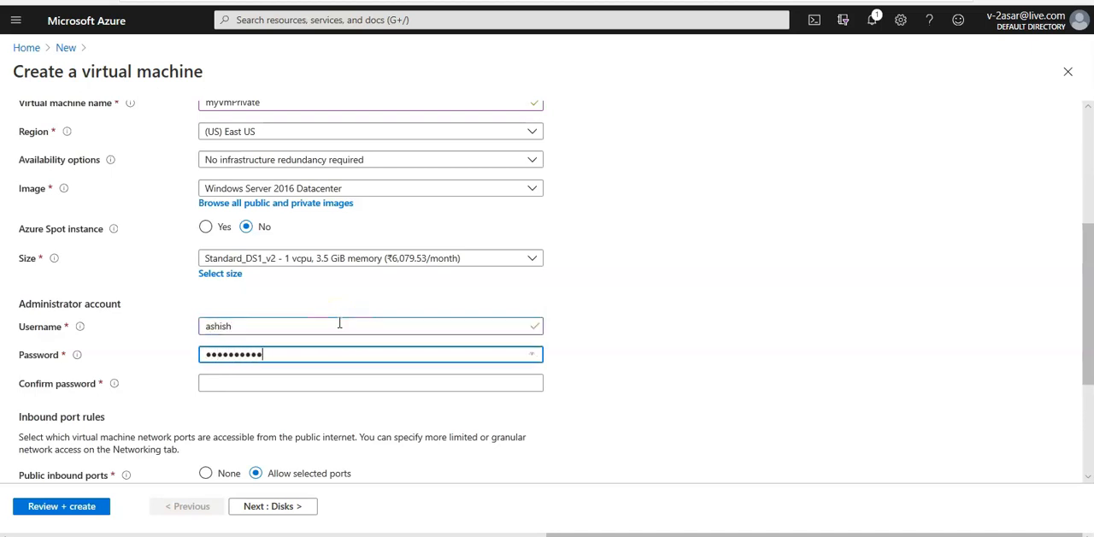
pyautogui.press('Tab')
pyautogui.write('********')
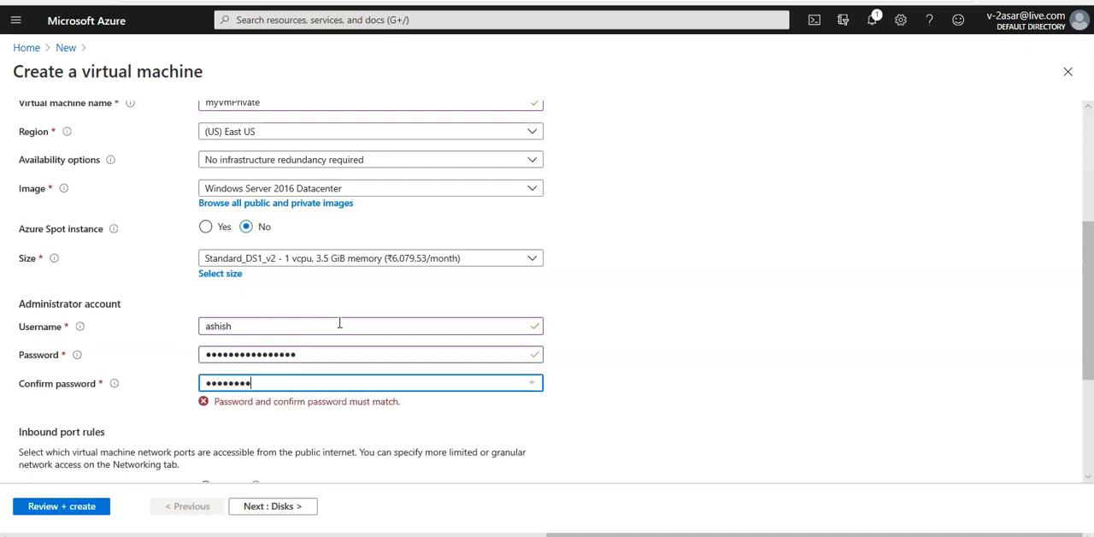
pyautogui.write('******')
pyautogui.click(754, 403)
# Allow HTTP (80) alongside RDP (3389) as public inbound ports for myVmPrivate.
pyautogui.scroll(-3, 754, 403)
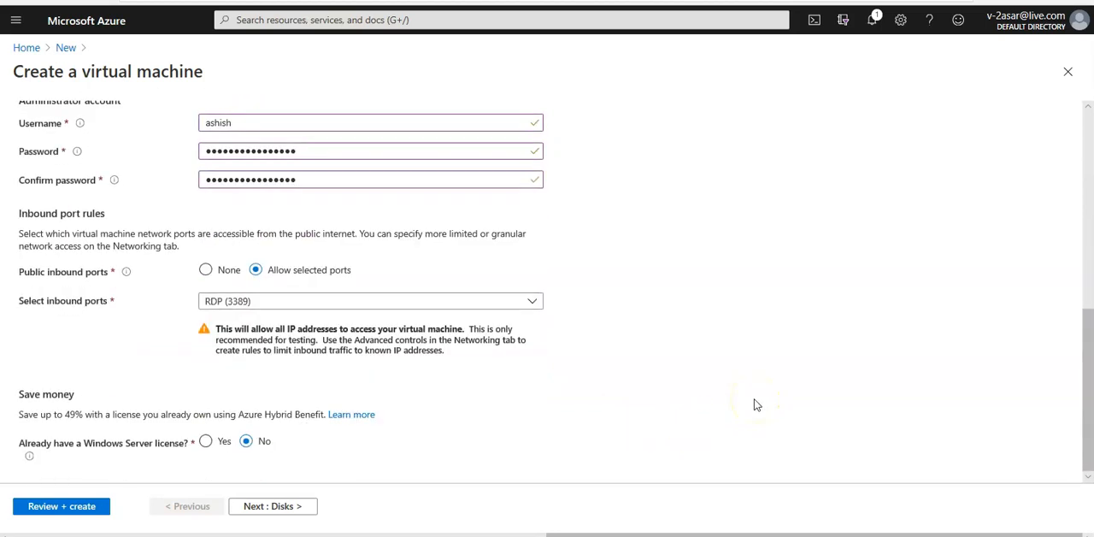
pyautogui.click(288, 303)
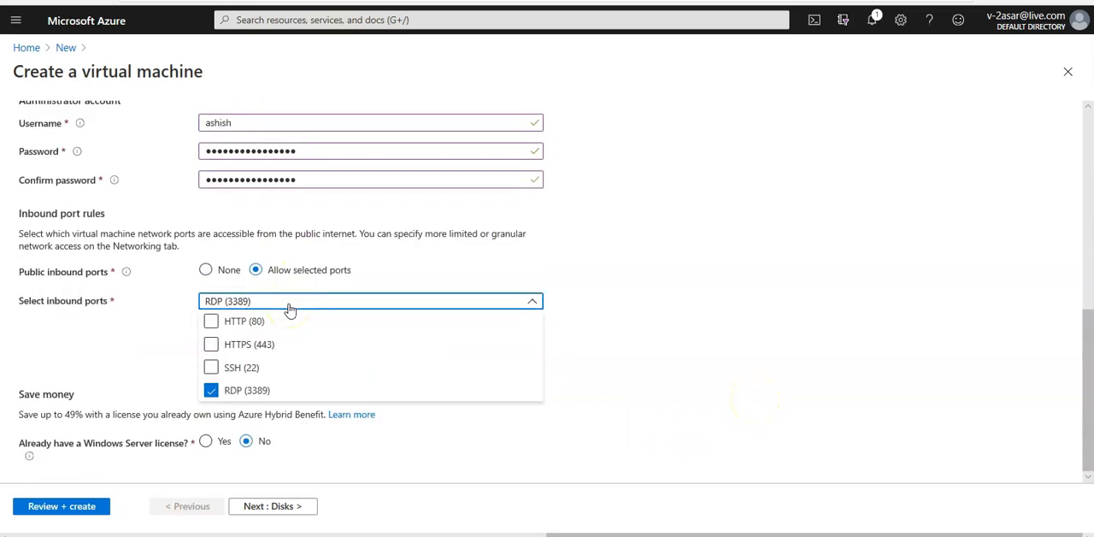
pyautogui.click(256, 321)
pyautogui.click(458, 451)
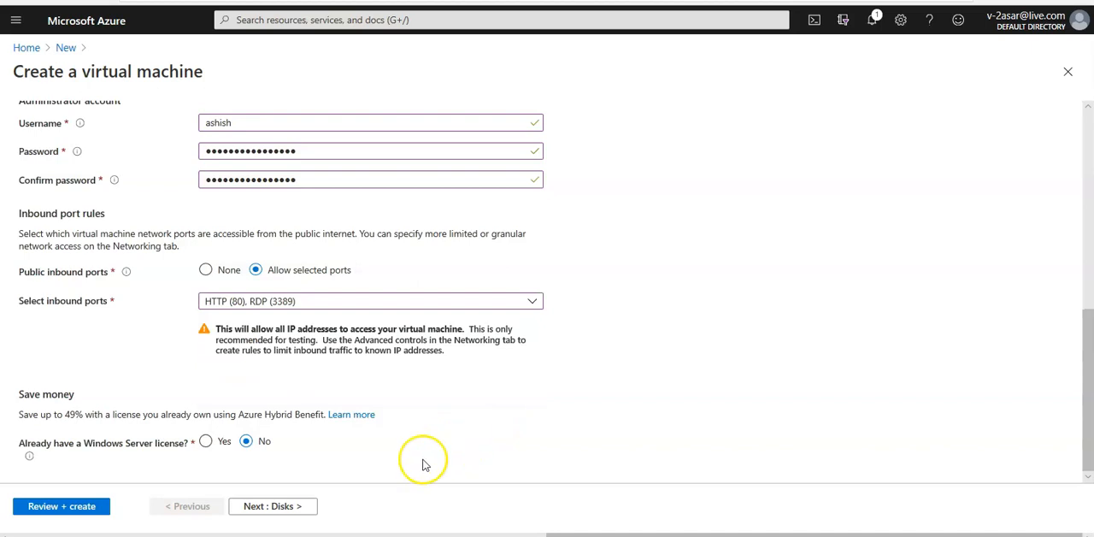
# Choose the OS disk type in the disk options of myVmPrivate and continue to its networking settings.
pyautogui.click(304, 505)
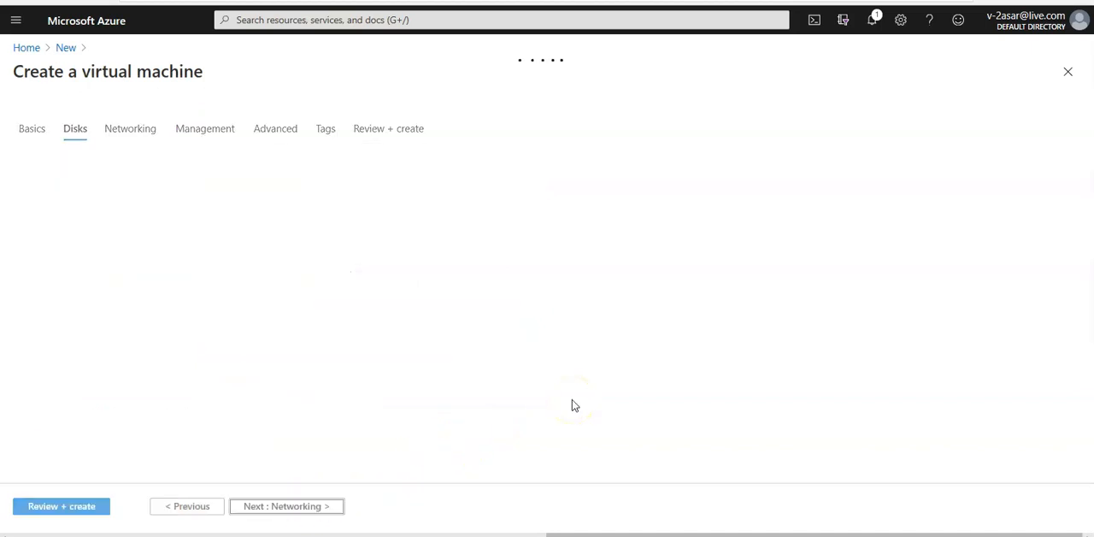
pyautogui.click(332, 228)
pyautogui.click(264, 259)
pyautogui.click(255, 505)
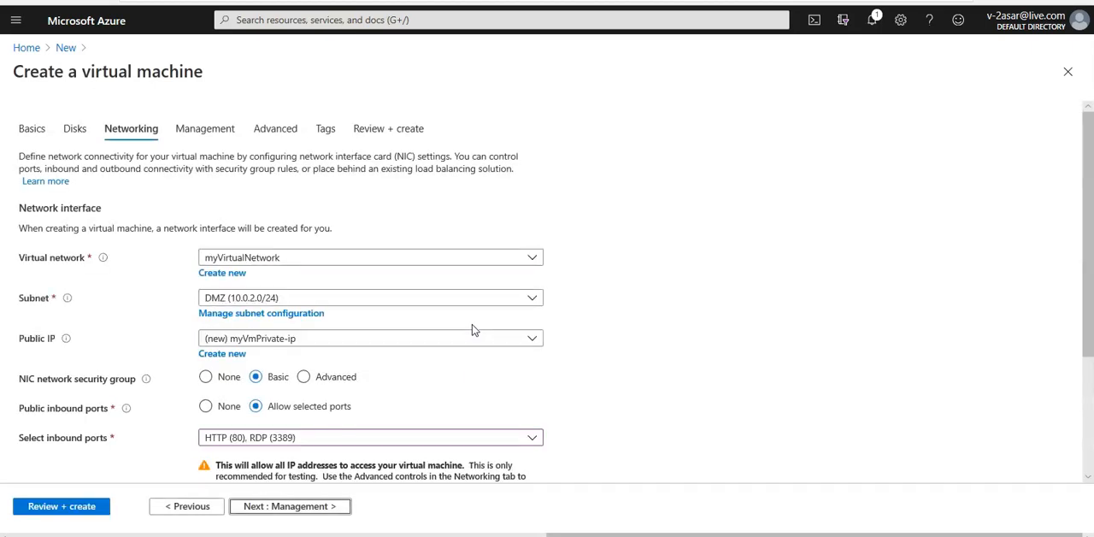
# Place myVmPrivate in the Private (10.0.1.0/24) subnet and continue to its management settings.
pyautogui.click(342, 299)
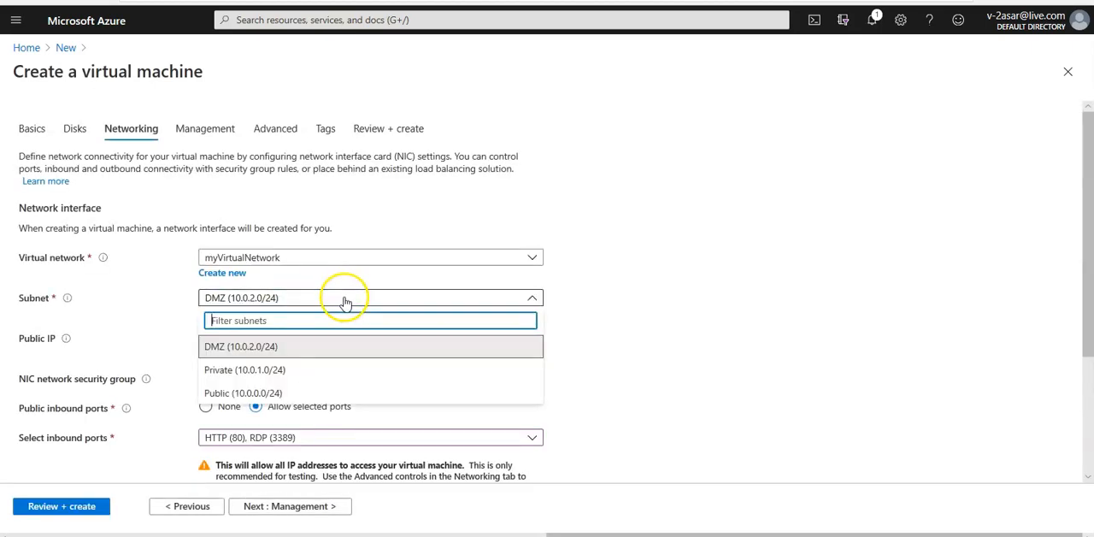
pyautogui.click(245, 376)
pyautogui.scroll(-1, 715, 383)
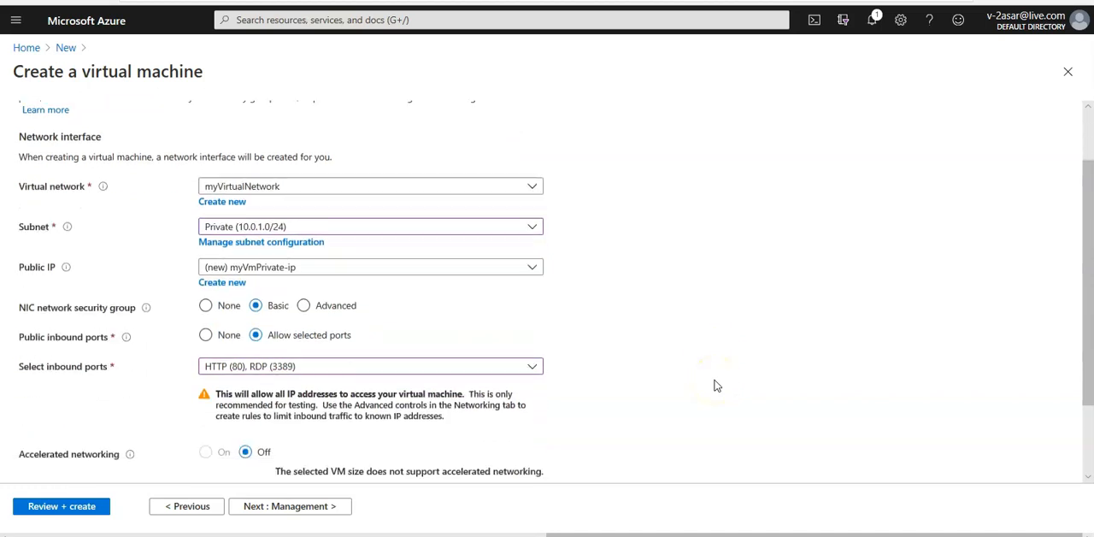
pyautogui.scroll(-1, 715, 386)
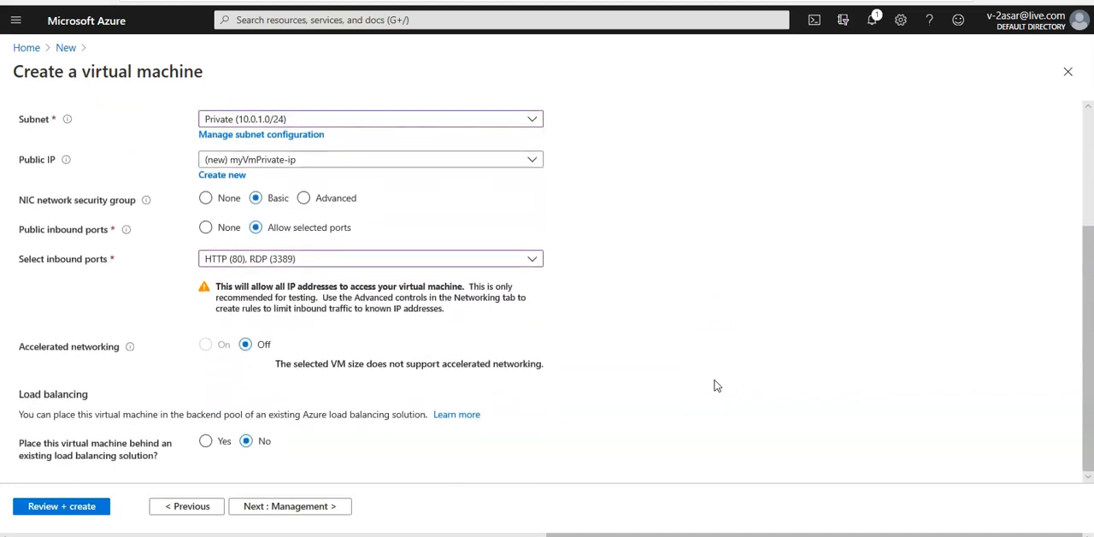
pyautogui.click(324, 508)
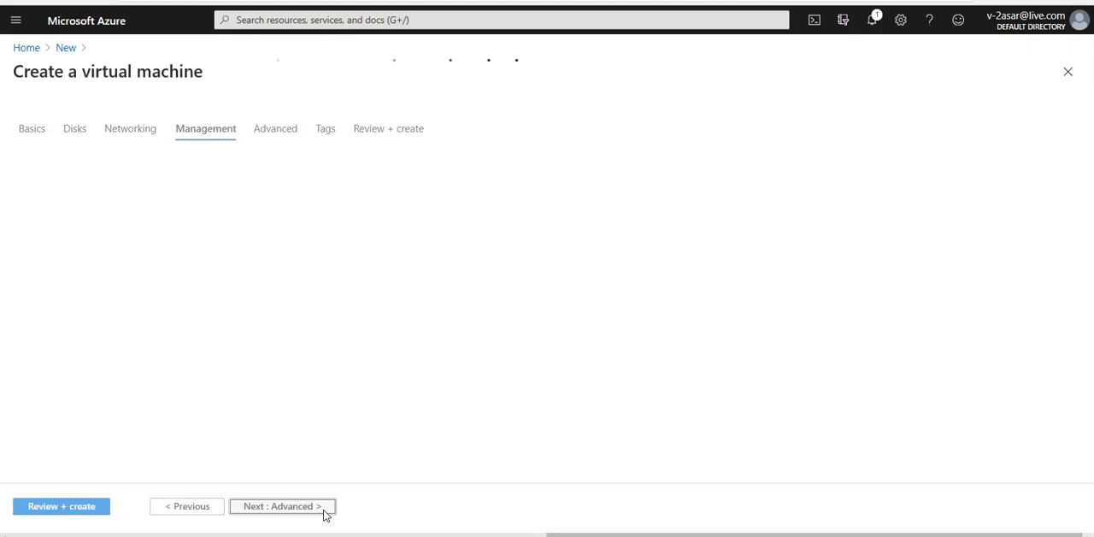
# Keep the default management and advanced settings for myVmPrivate, then review and create the virtual machine.
pyautogui.click(321, 511)
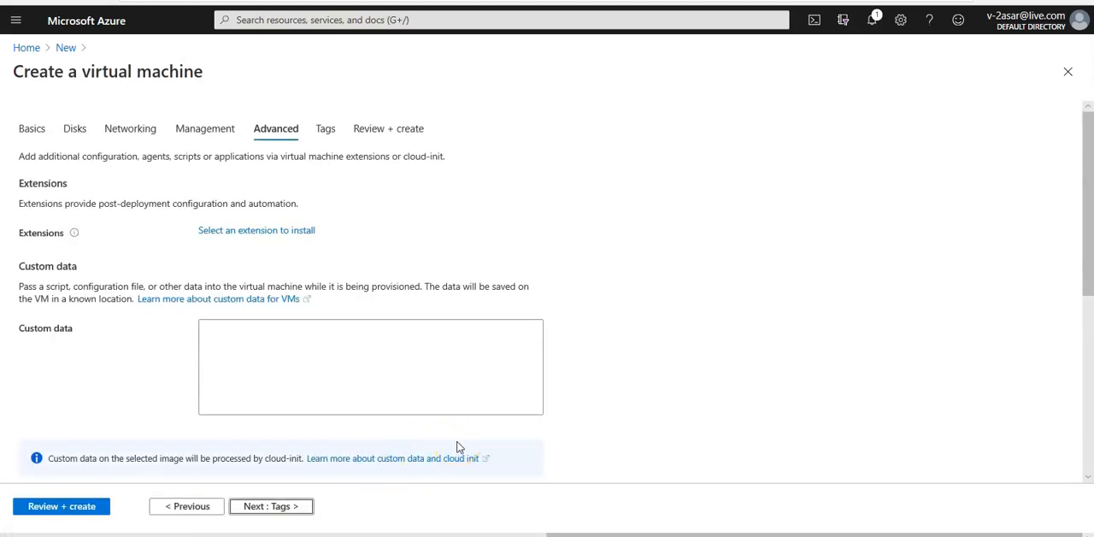
pyautogui.click(73, 508)
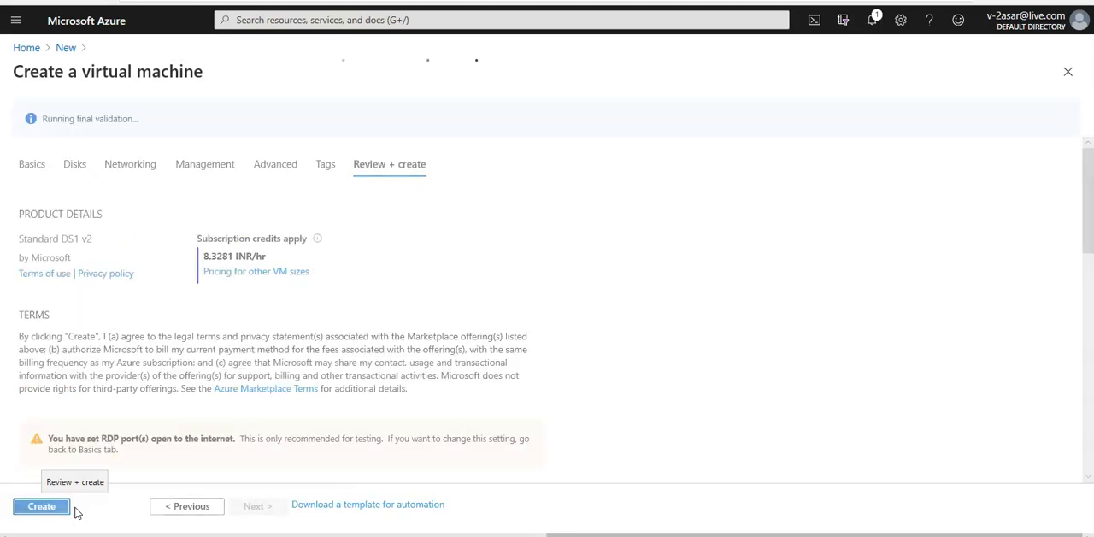
pyautogui.click(41, 510)
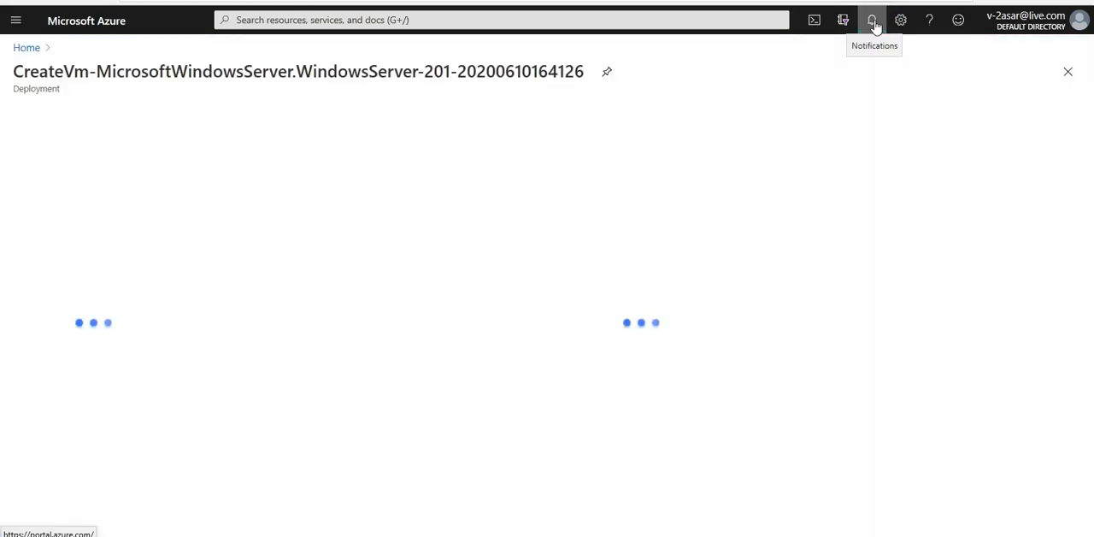
# Check the deployment notifications, then open the list of virtual machines from the portal home and refresh it.
pyautogui.click(873, 23)
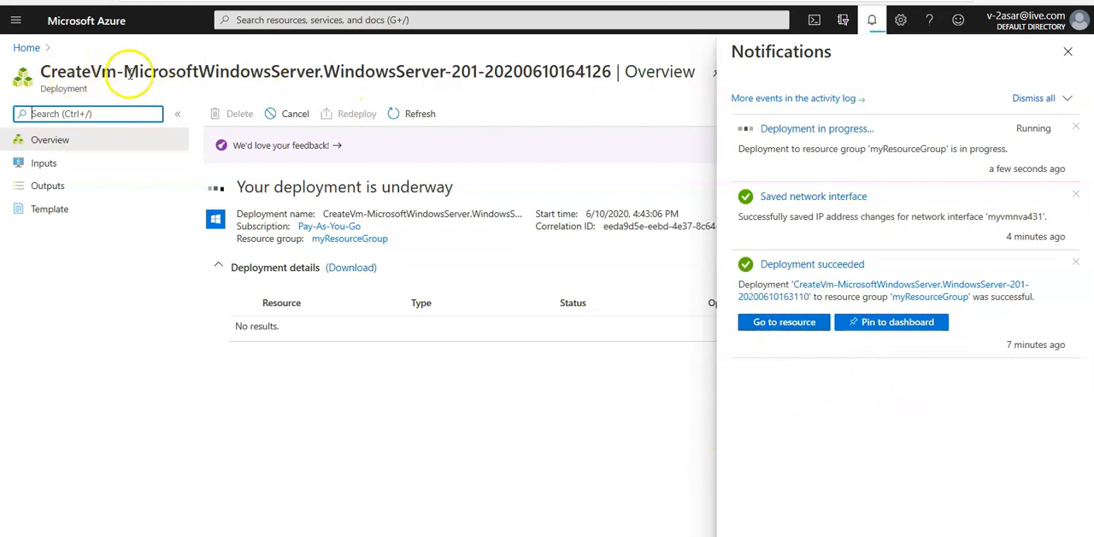
pyautogui.click(31, 48)
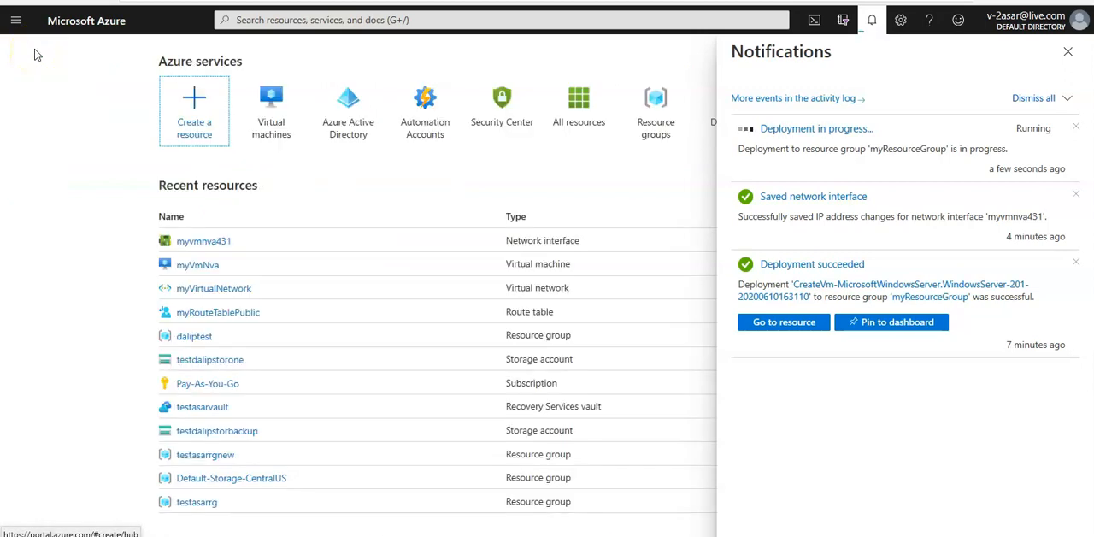
pyautogui.click(273, 131)
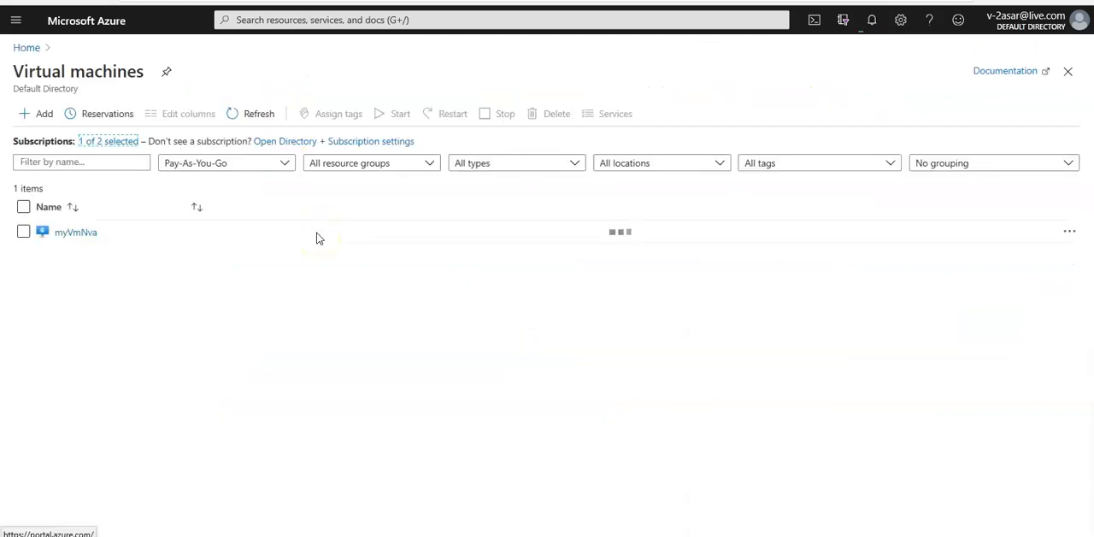
pyautogui.click(258, 118)
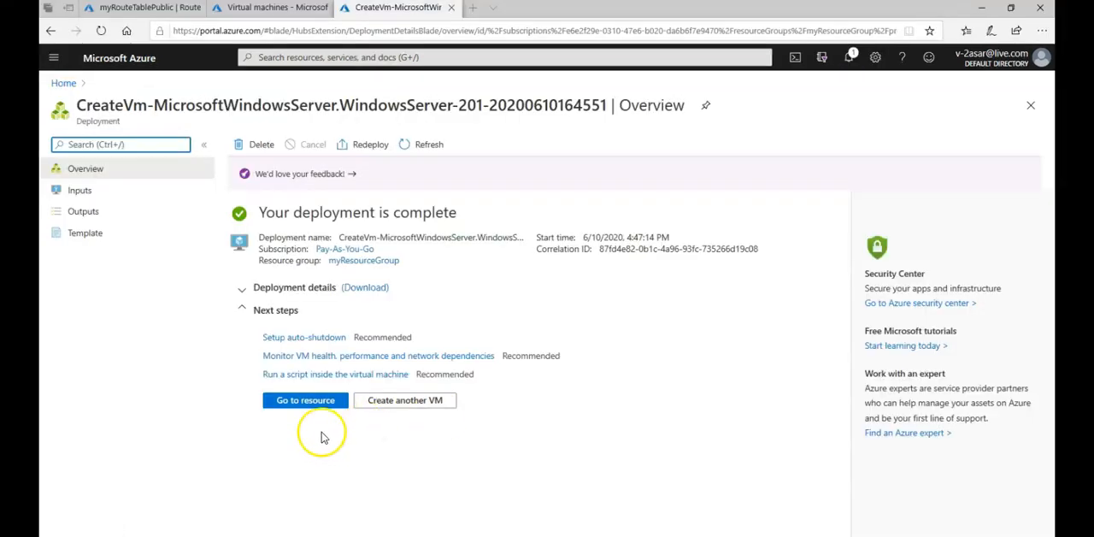
# Open the deployed myVmPublic resource, then return to the list of virtual machines and refresh it.
pyautogui.click(305, 400)
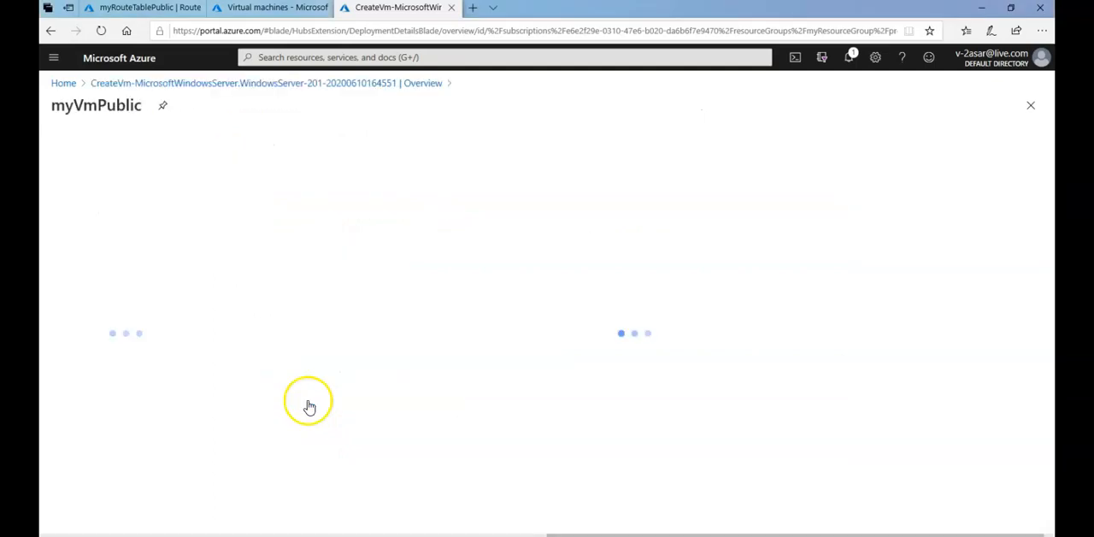
pyautogui.click(256, 8)
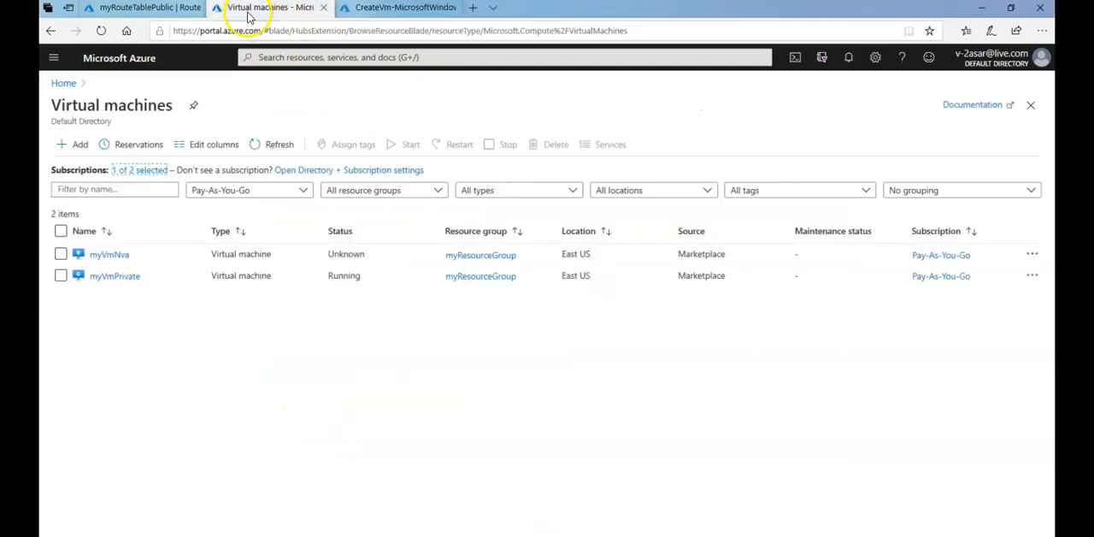
pyautogui.click(278, 143)
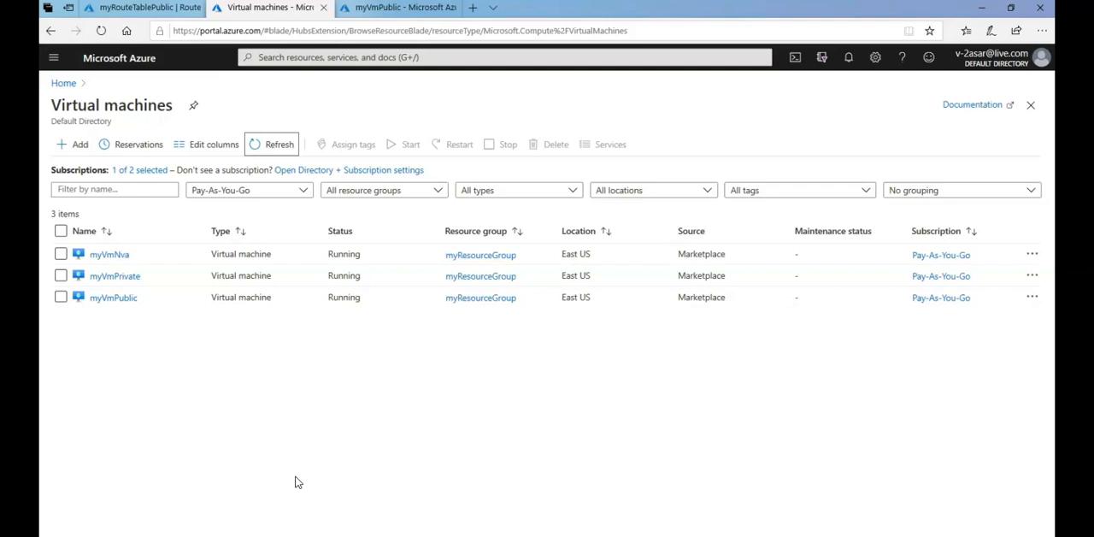
# Copy the public IP address of myVmPrivate and start a Remote Desktop connection to 52.188.2.140.
pyautogui.click(124, 285)
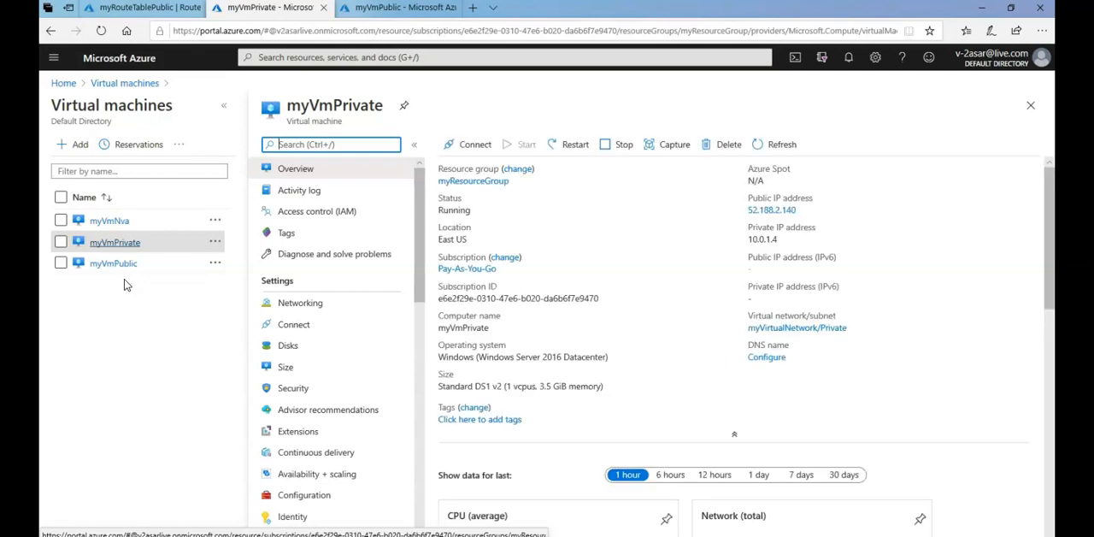
pyautogui.click(805, 212)
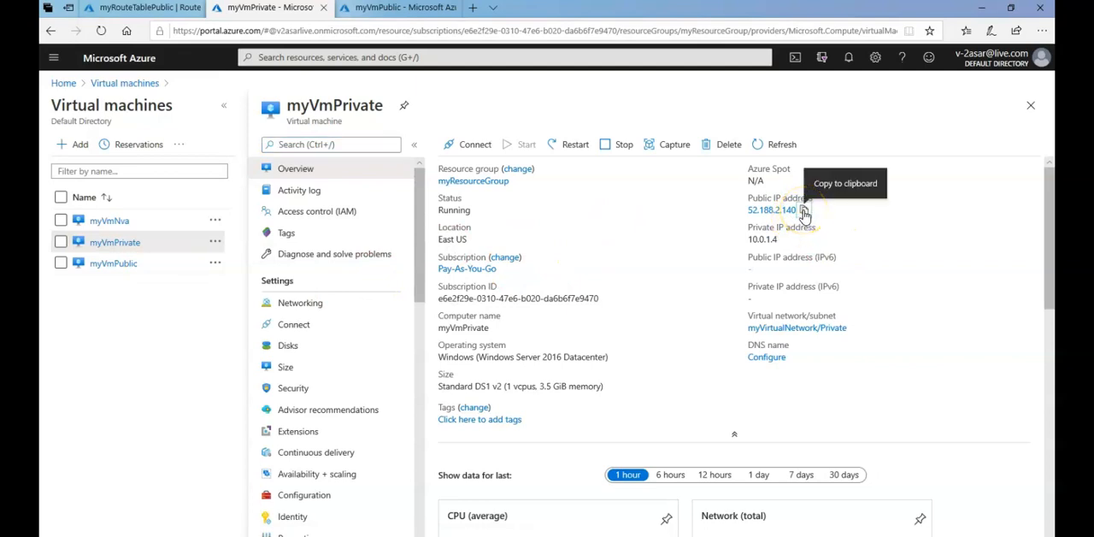
pyautogui.press('super+r')
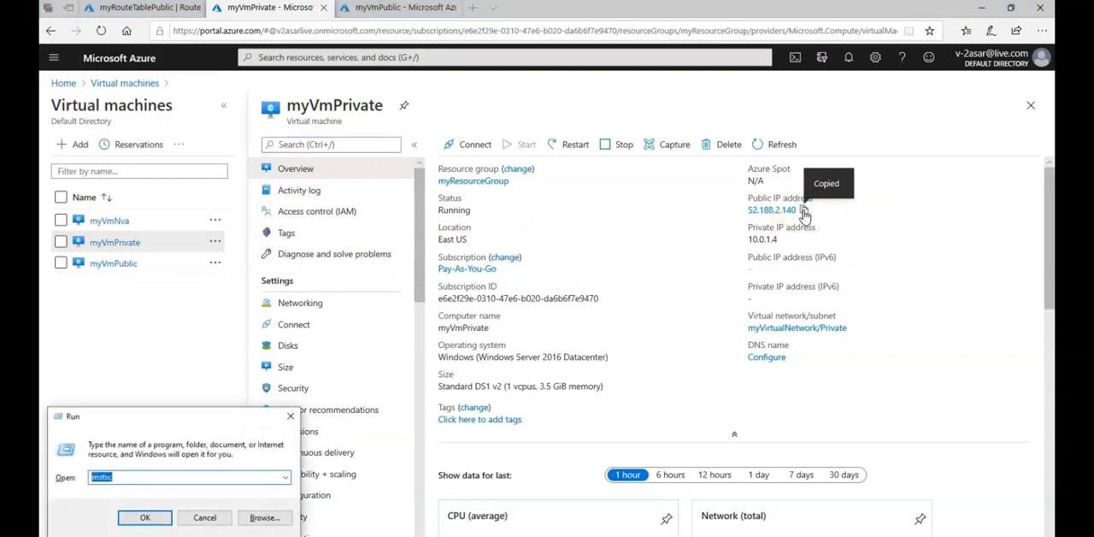
pyautogui.press('Return')
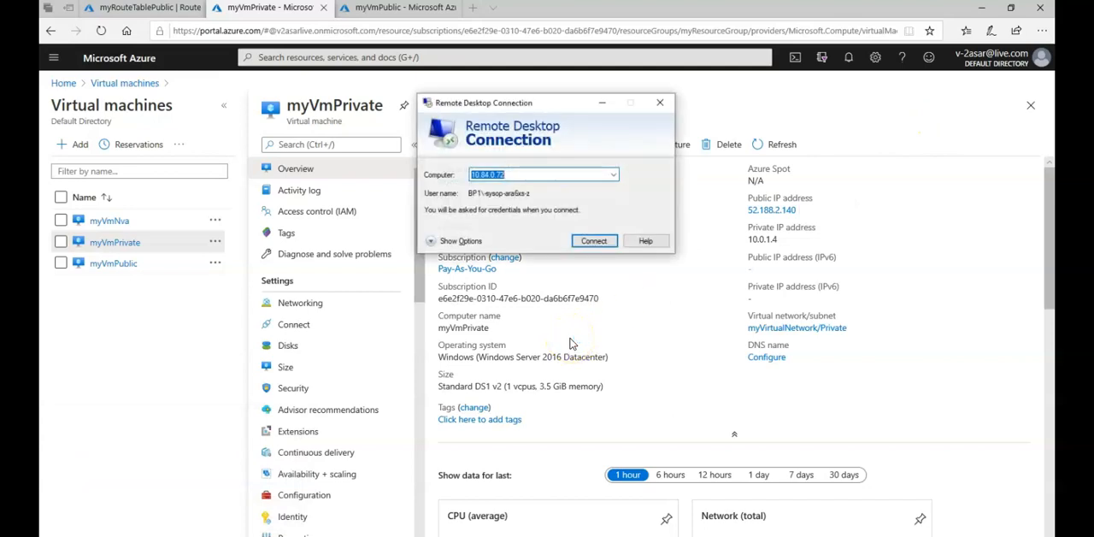
pyautogui.hotkey('ctrl', 'v')
pyautogui.click(594, 241)
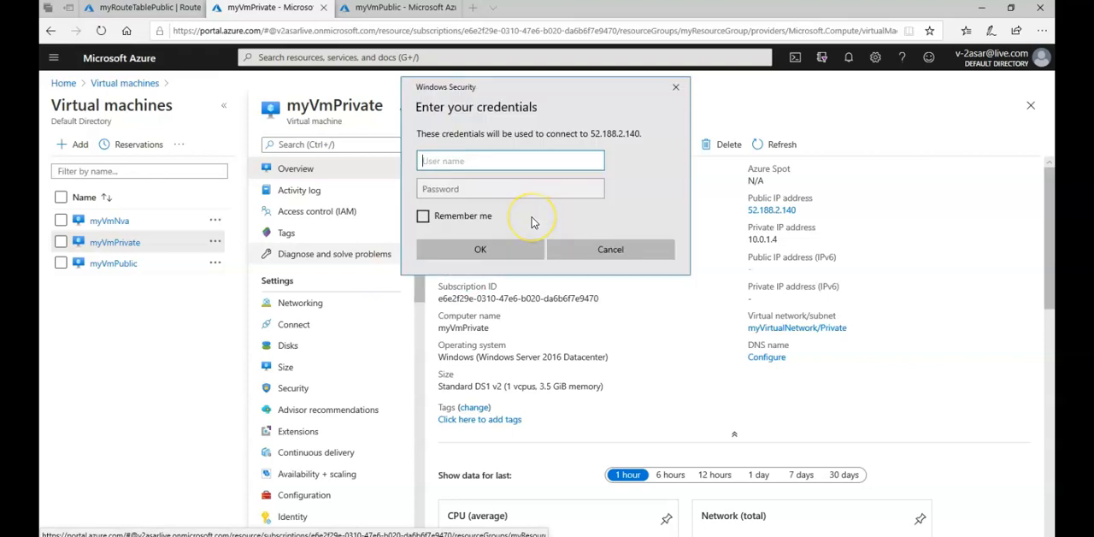
# Sign in to the remote session on myVmPrivate with the administrator's username and account password.
pyautogui.write('ashish')
pyautogui.press('Tab')
pyautogui.write('*****')
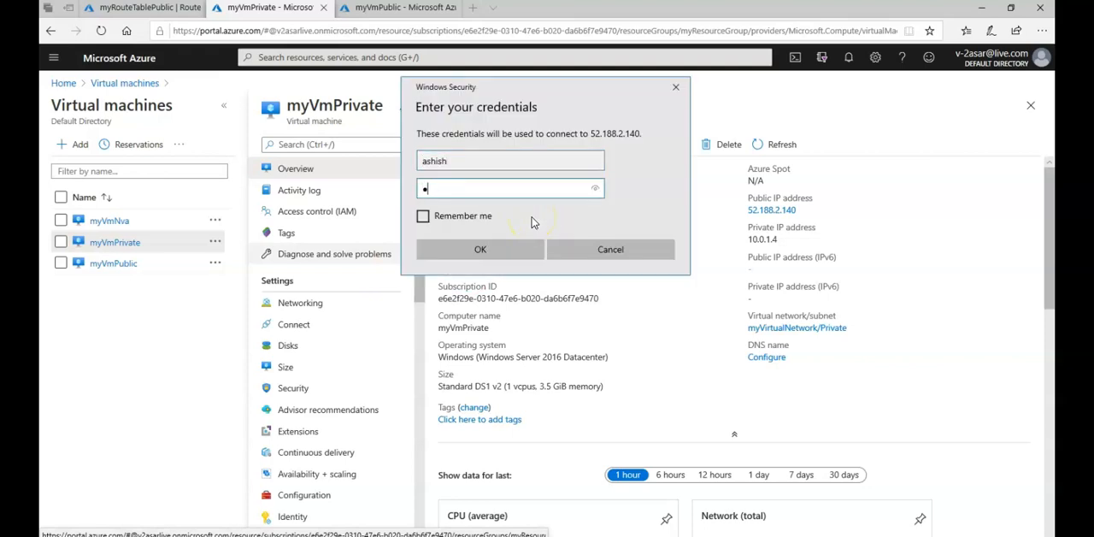
pyautogui.write('**********')
pyautogui.press('Return')
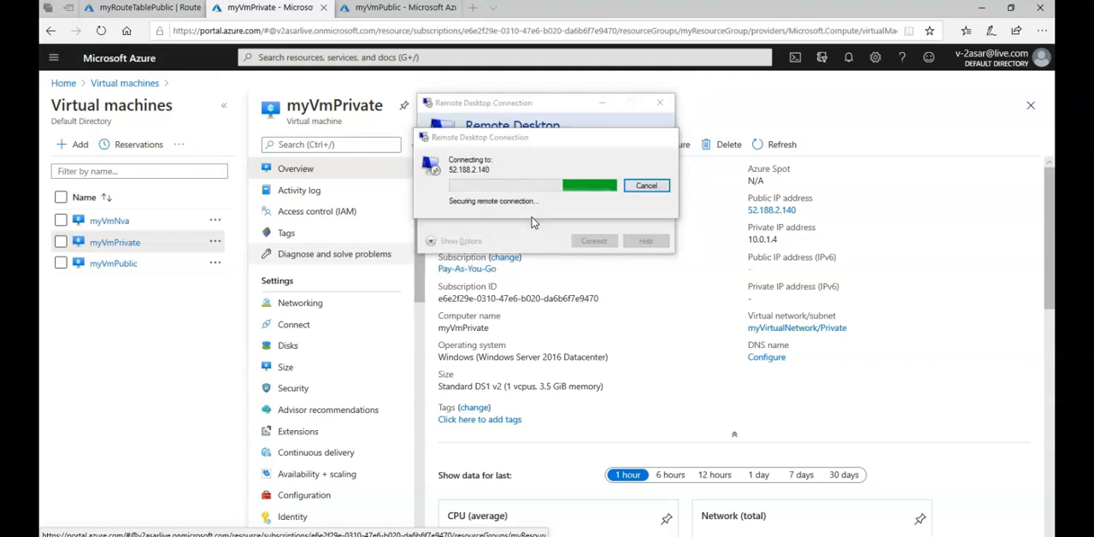
pyautogui.click(586, 285)
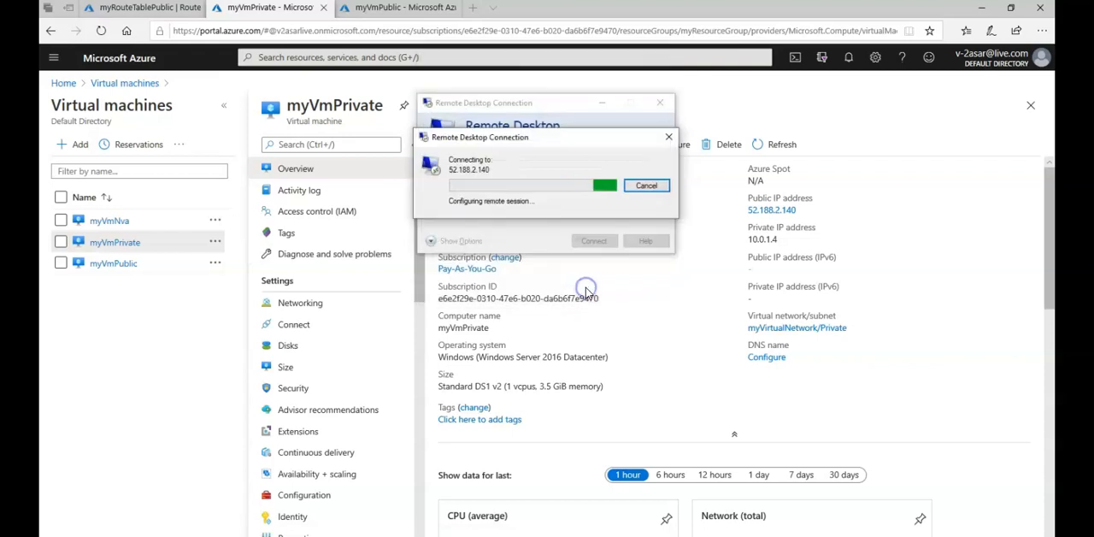